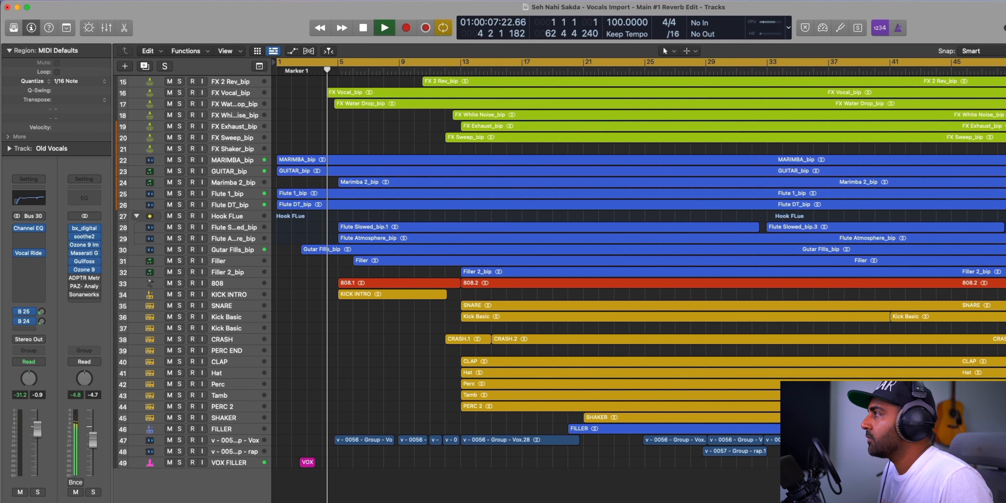
Play the full mix on from bar 13 and look through the FX, melodic and drum tracks of the arrangement
key(super+Down)
scroll(371, 374, down, 5)
scroll(372, 371, up, 8)
scroll(372, 369, up, 5)
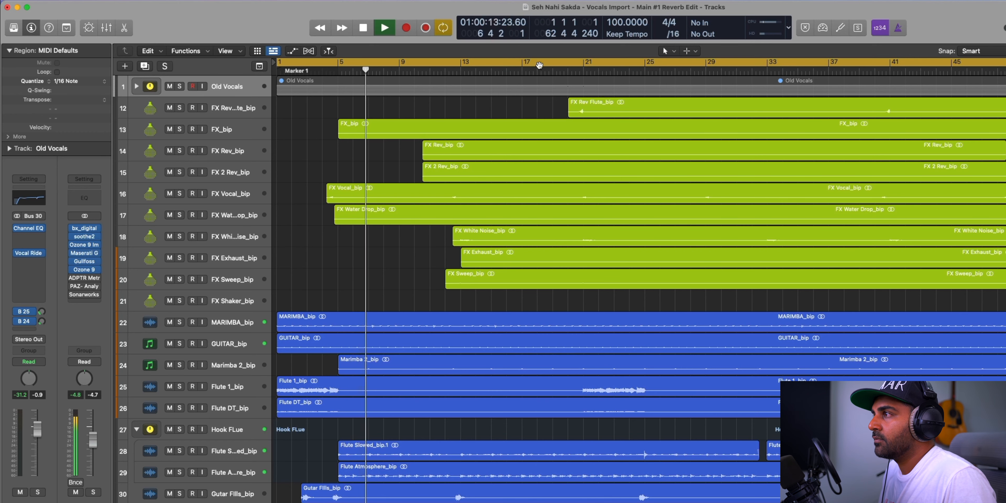
click(457, 71)
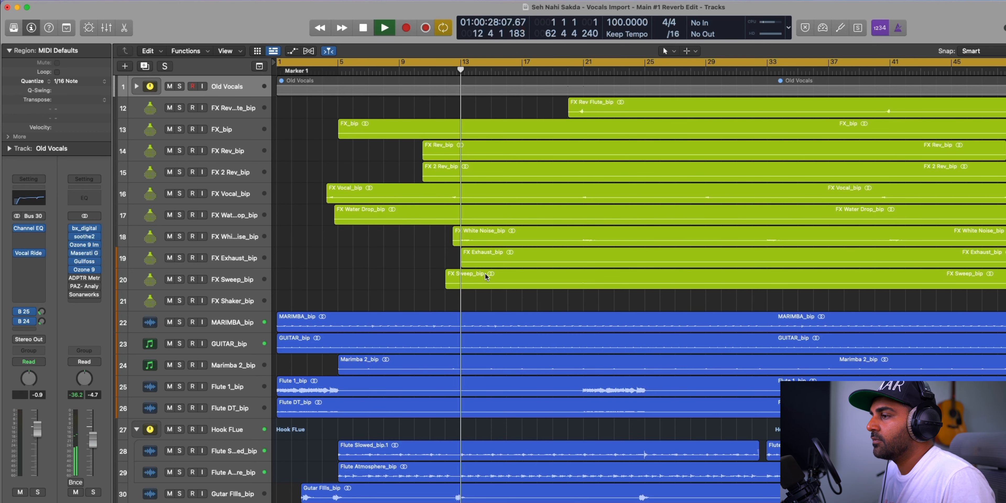
scroll(486, 275, down, 5)
scroll(484, 276, down, 5)
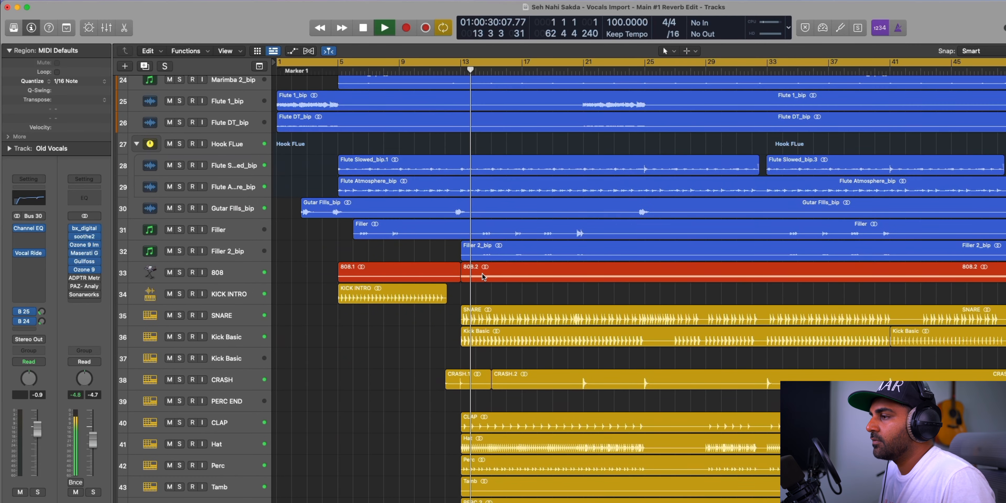
scroll(482, 275, up, 10)
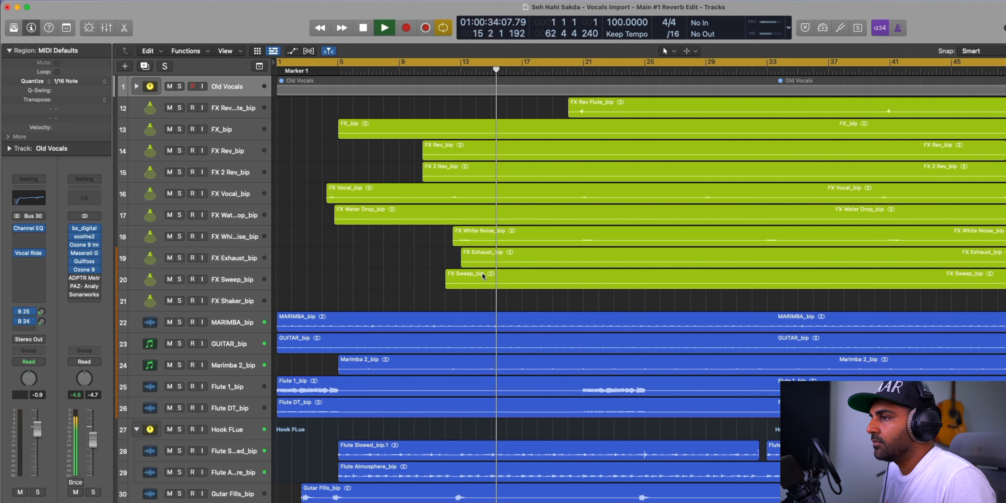
scroll(479, 289, down, 5)
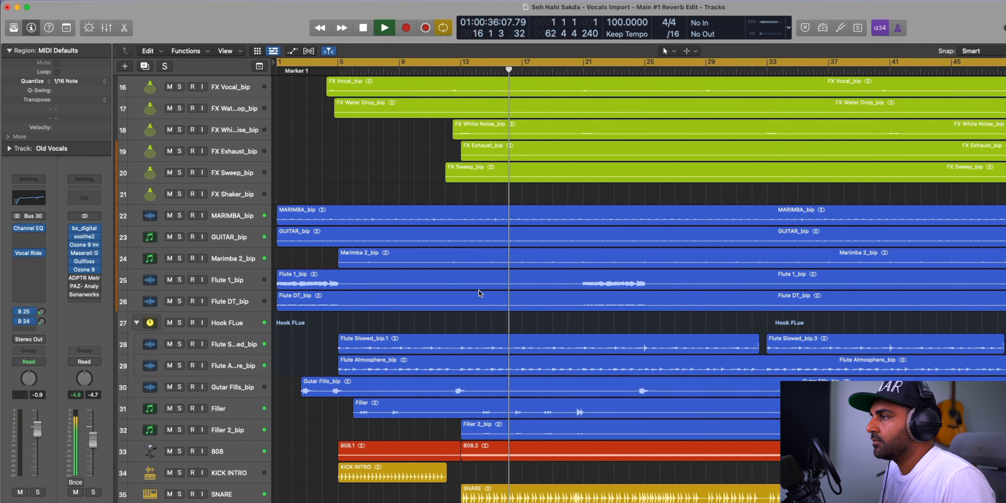
key(space)
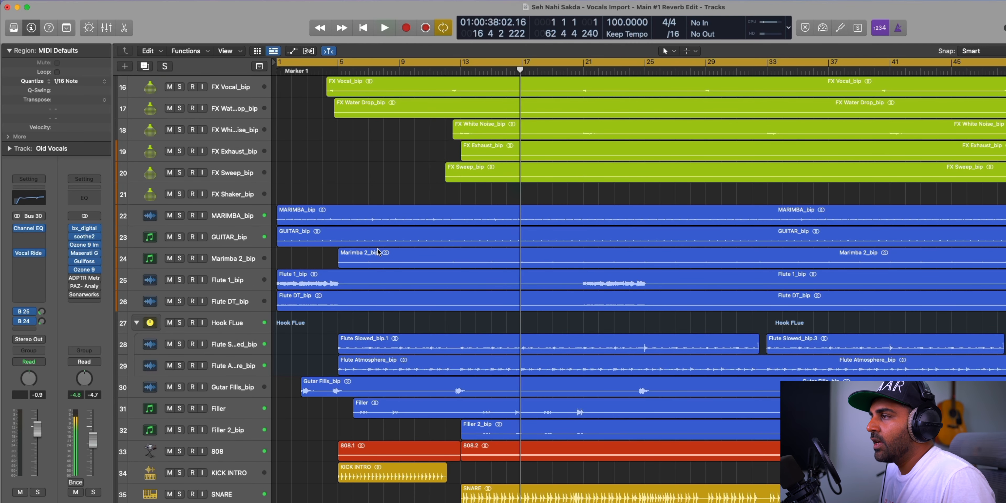
Set the cycle range from bar 13 to bar 17 and solo the MARIMBA_bip track
key(super+Tab)
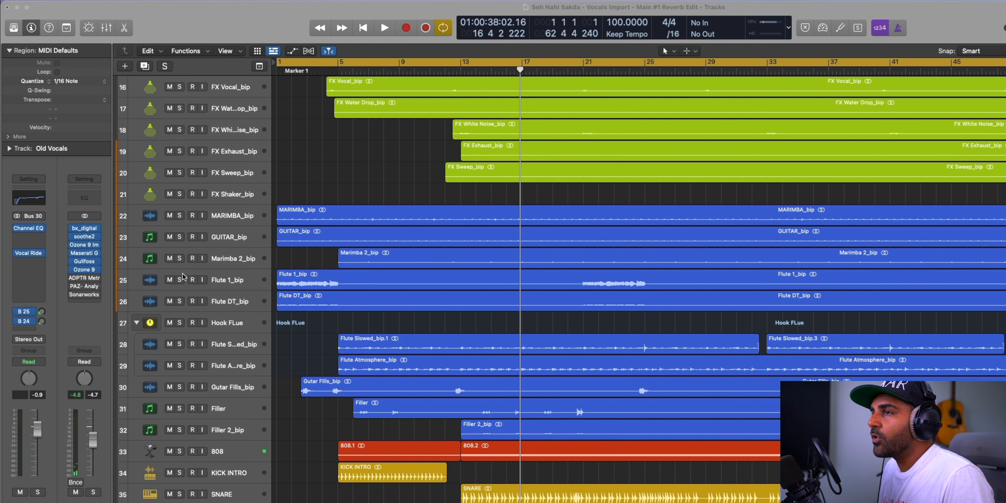
click(221, 224)
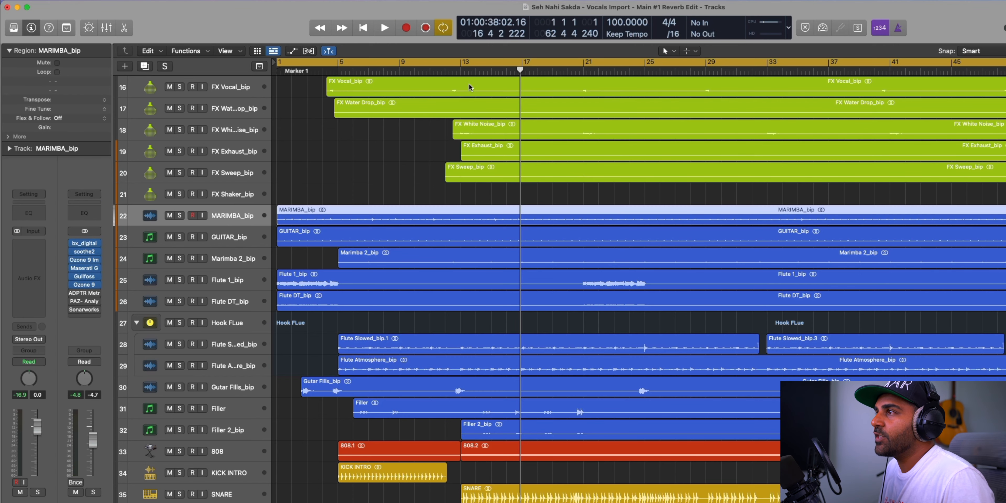
drag(459, 62, 521, 62)
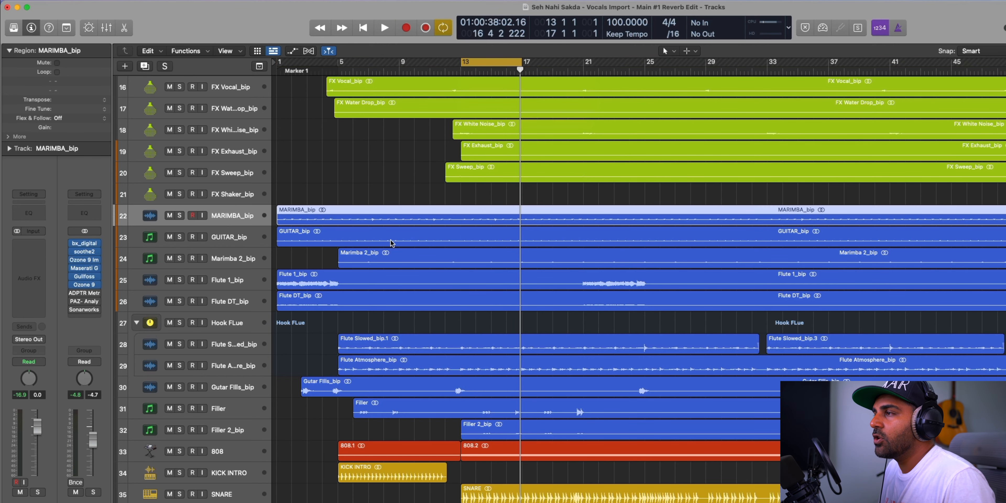
click(179, 216)
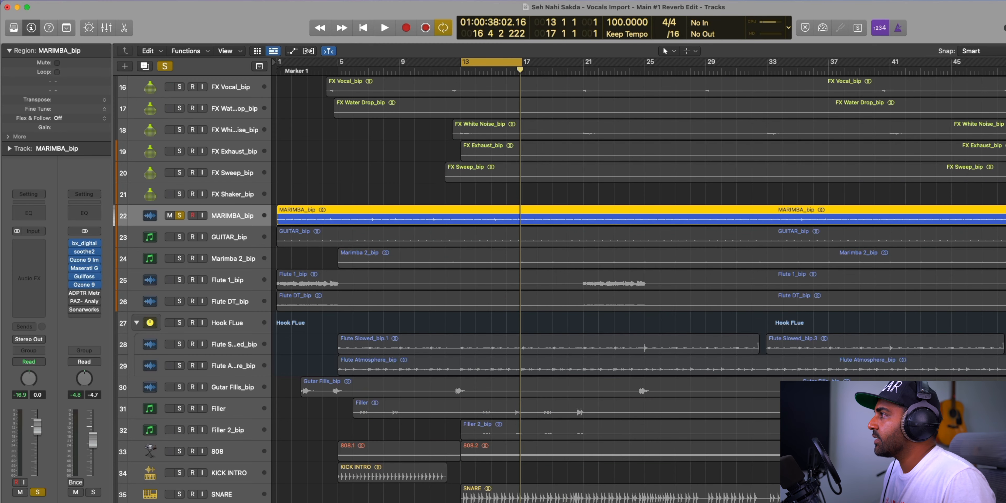
Enlarge the track lanes vertically and listen to the soloed MARIMBA_bip track within the cycle range
key(super+Down)
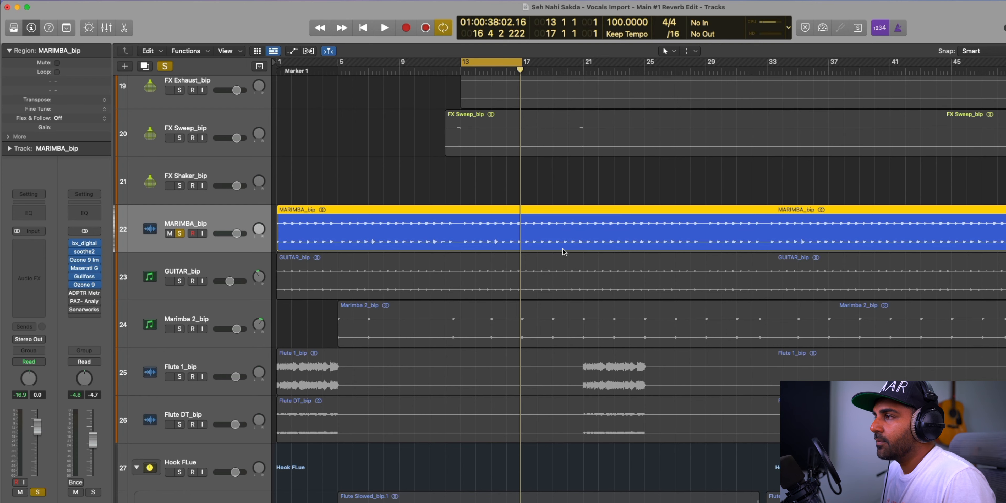
click(483, 188)
key(space)
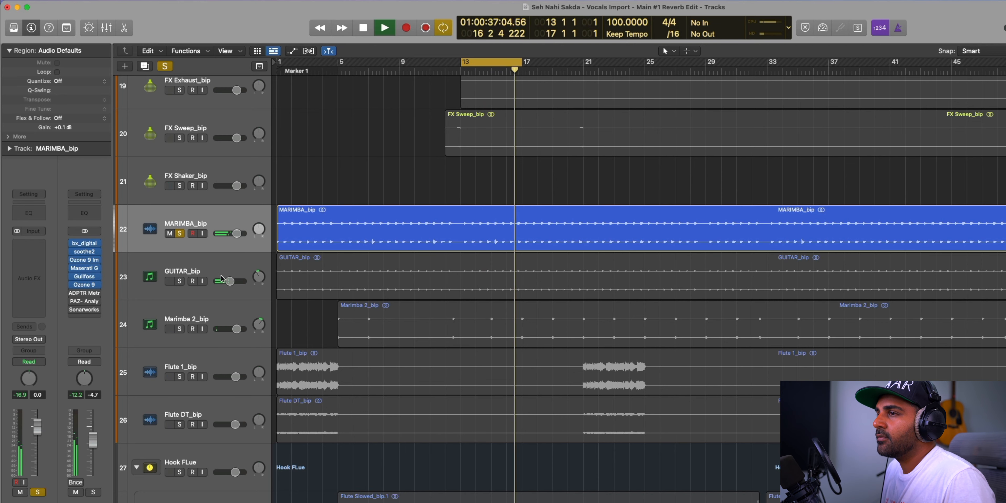
key(space)
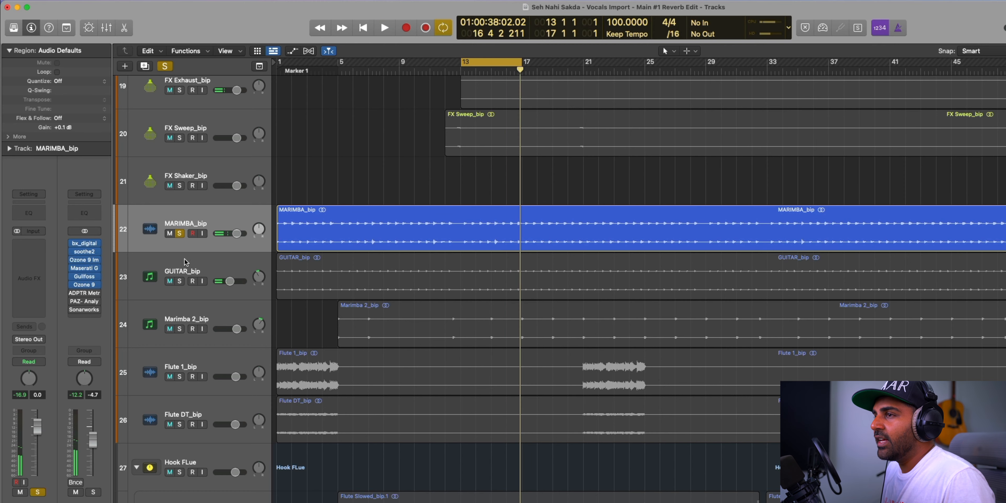
Solo only the GUITAR_bip track instead of MARIMBA_bip and listen to it
shift+click(185, 270)
click(180, 234)
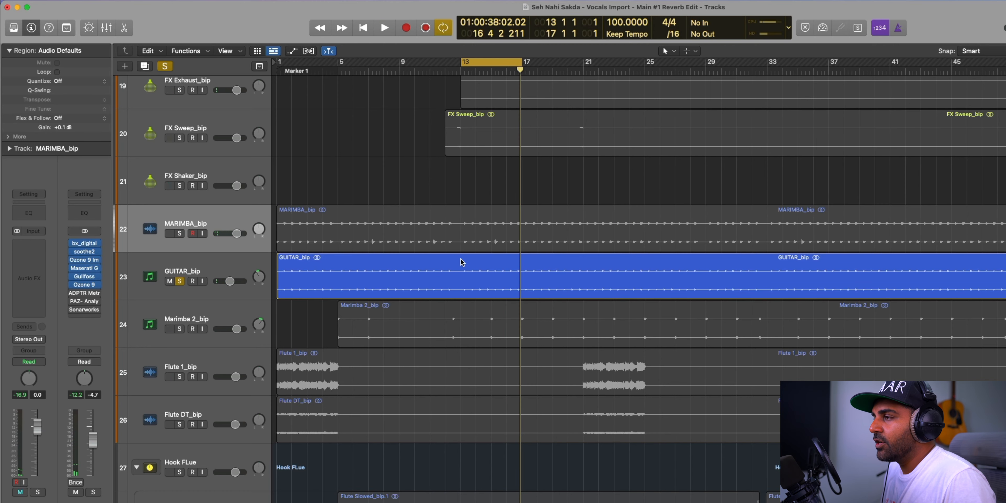
key(space)
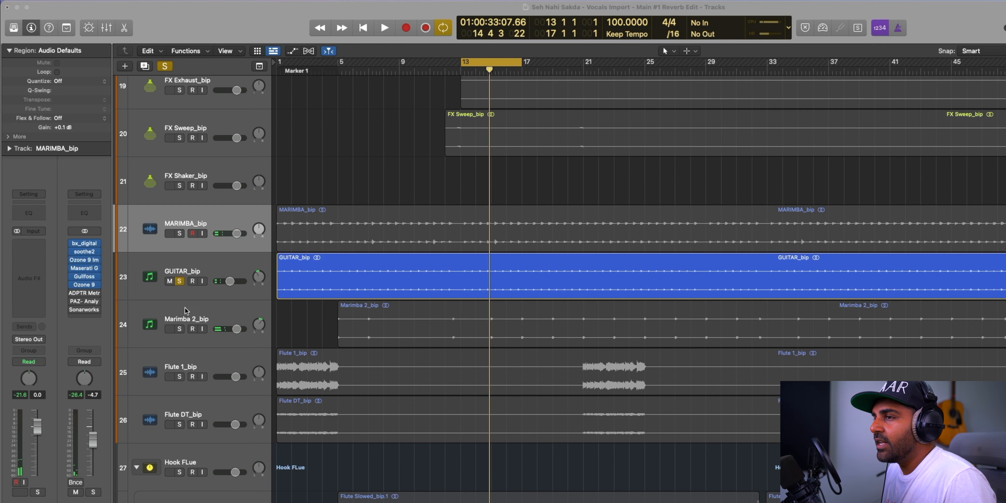
Solo only the Marimba 2_bip track instead of GUITAR_bip and listen to it
click(179, 329)
click(181, 282)
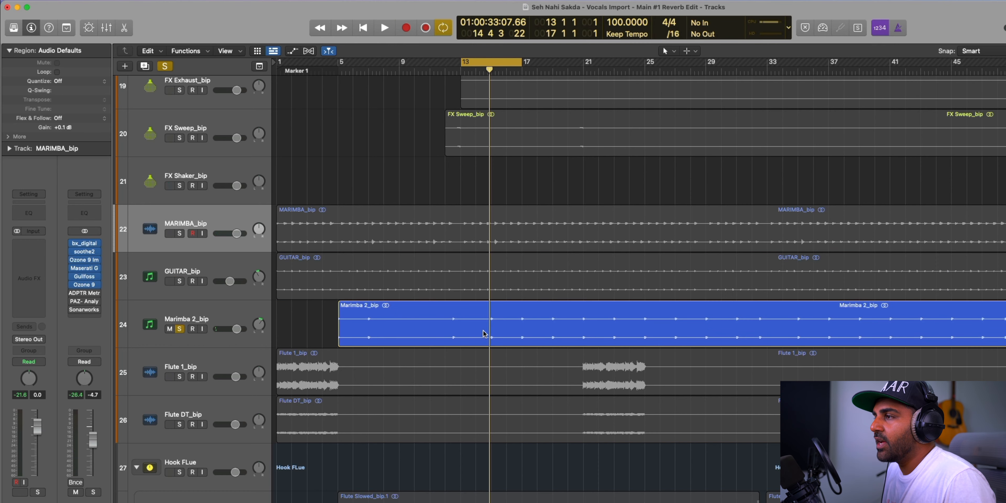
key(space)
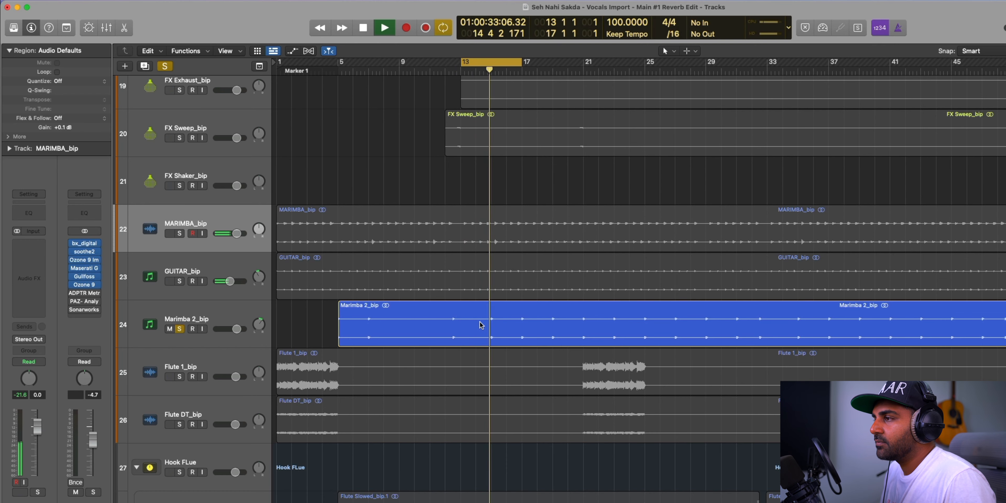
key(space)
Add MARIMBA_bip and GUITAR_bip to the solo with Marimba 2_bip and listen to the three tracks together
drag(179, 233, 179, 281)
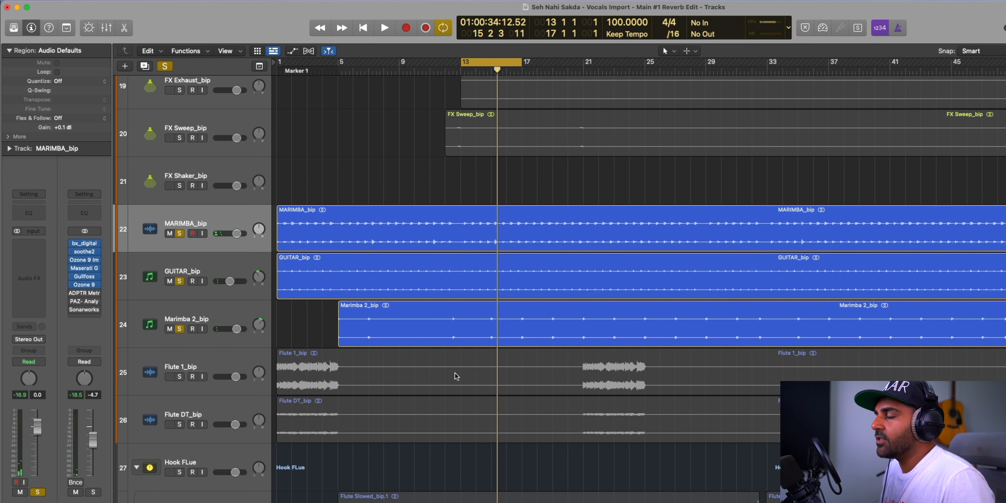
key(space)
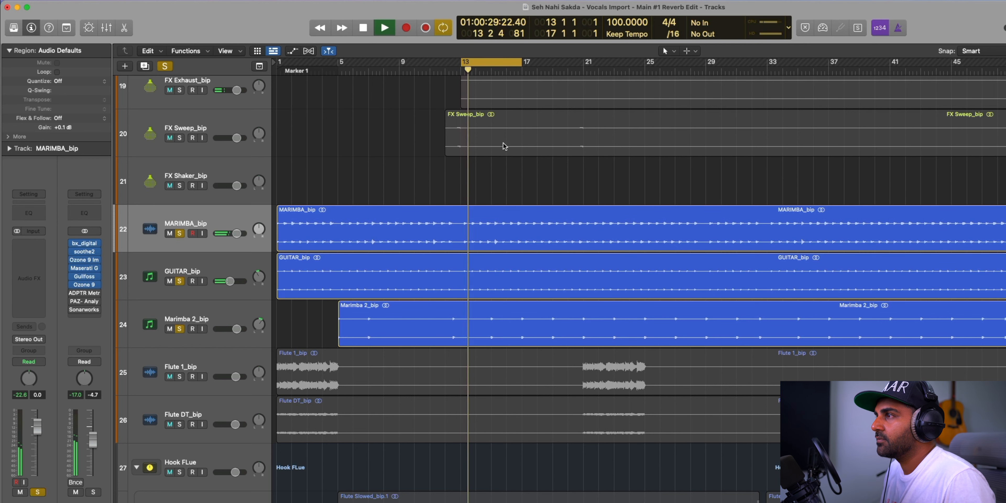
key(super+Right)
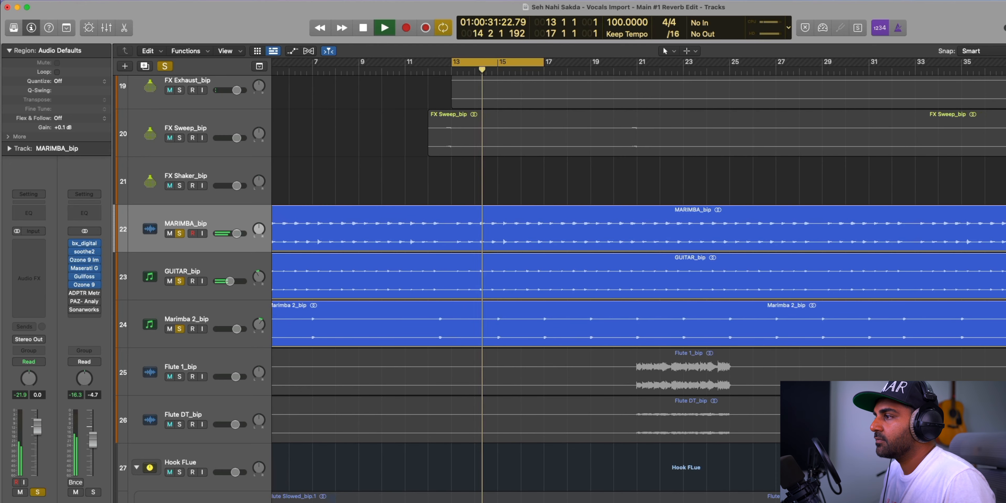
scroll(387, 391, down, 5)
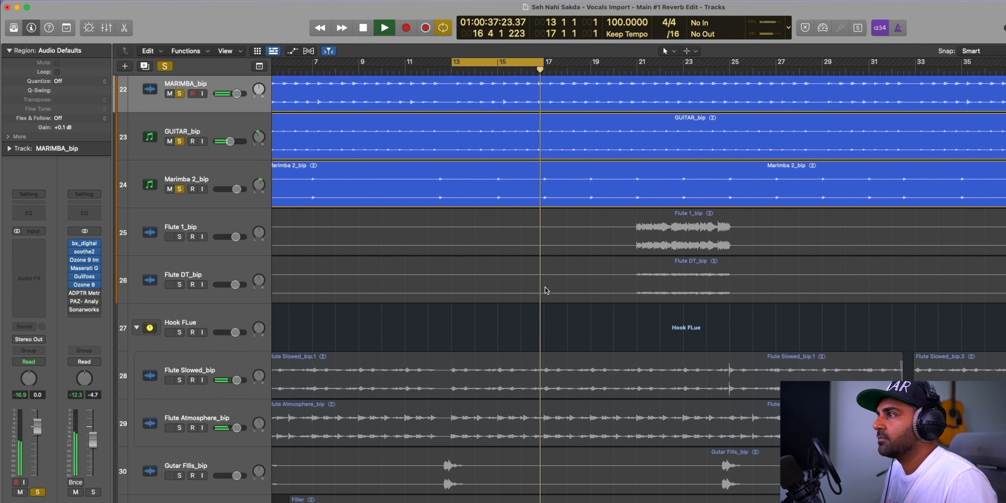
key(space)
Set the cycle range from bar 1 to bar 5, solo Flute 1_bip and unsolo the marimba and guitar tracks
scroll(545, 309, left, 5)
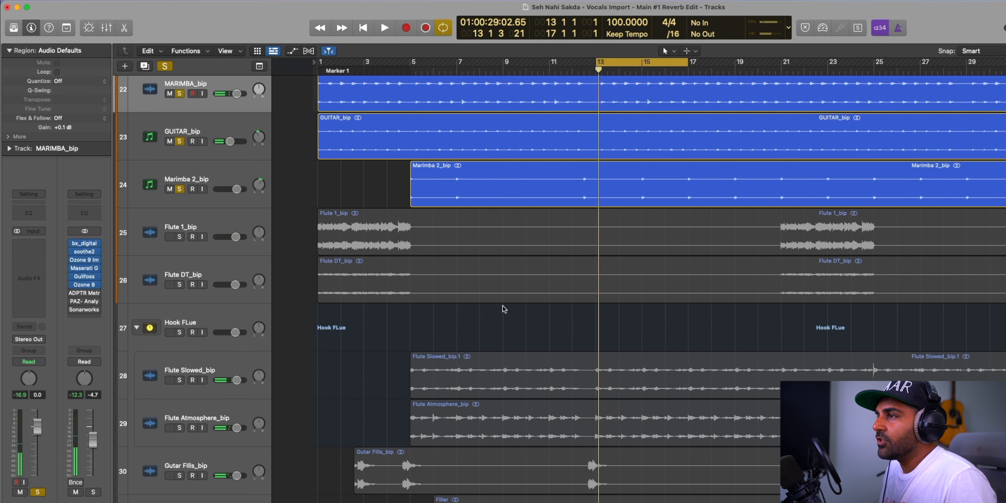
drag(279, 63, 369, 63)
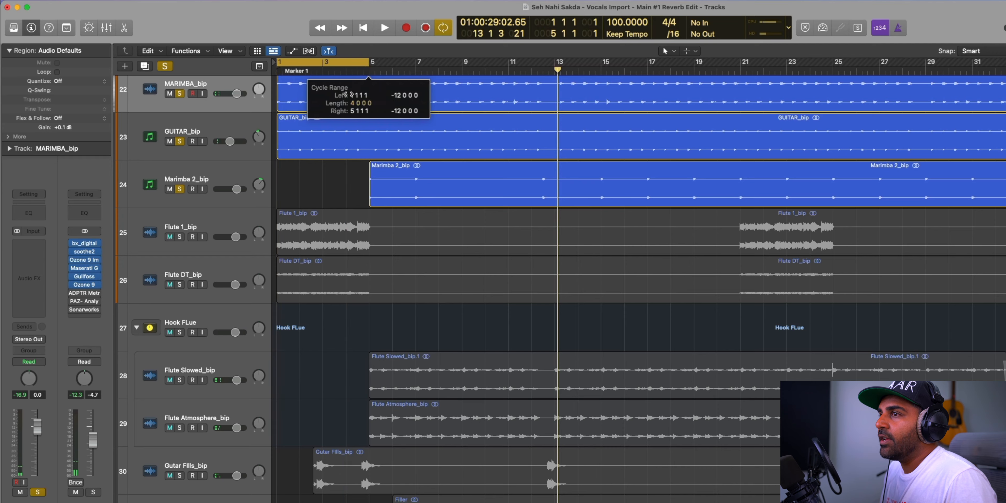
click(177, 240)
click(179, 237)
drag(180, 188, 184, 94)
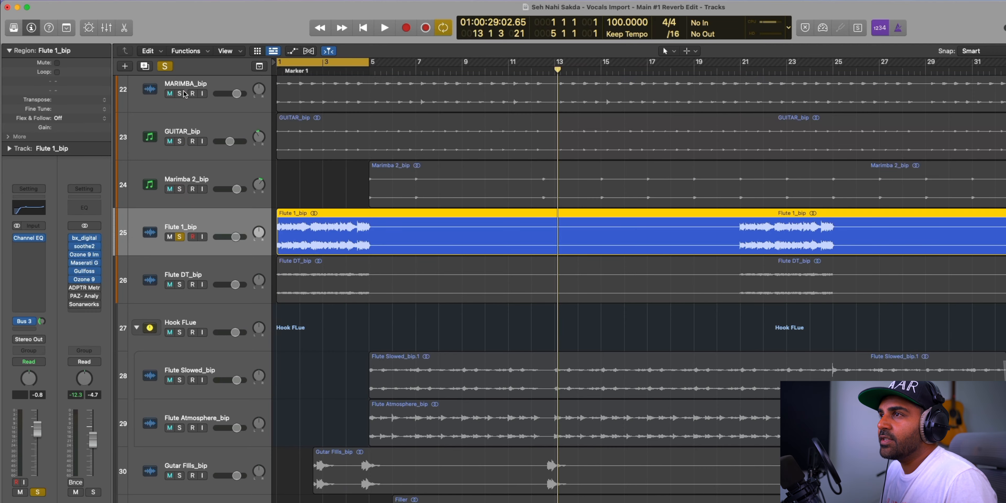
Listen to the soloed Flute 1_bip part over the intro bars and stop playback
scroll(318, 152, up, 5)
scroll(580, 250, down, 4)
key(space)
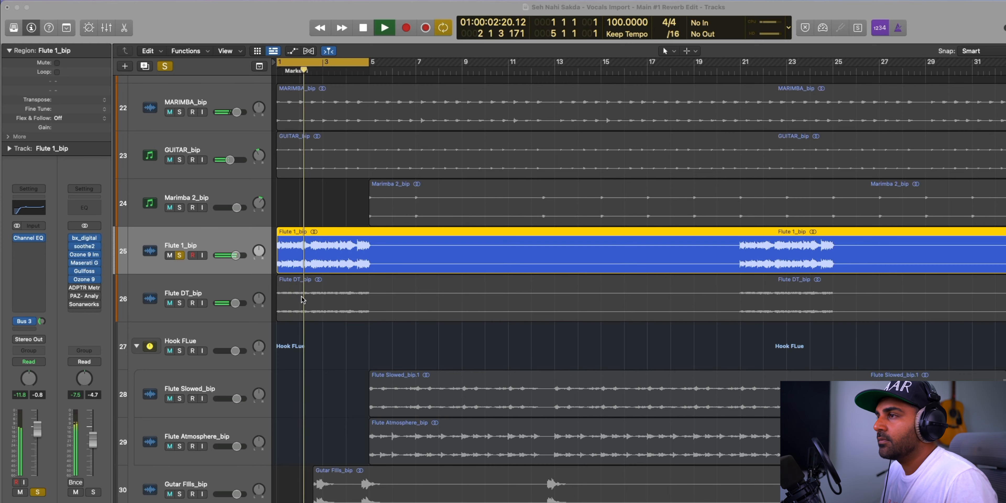
scroll(273, 314, up, 5)
scroll(274, 312, down, 5)
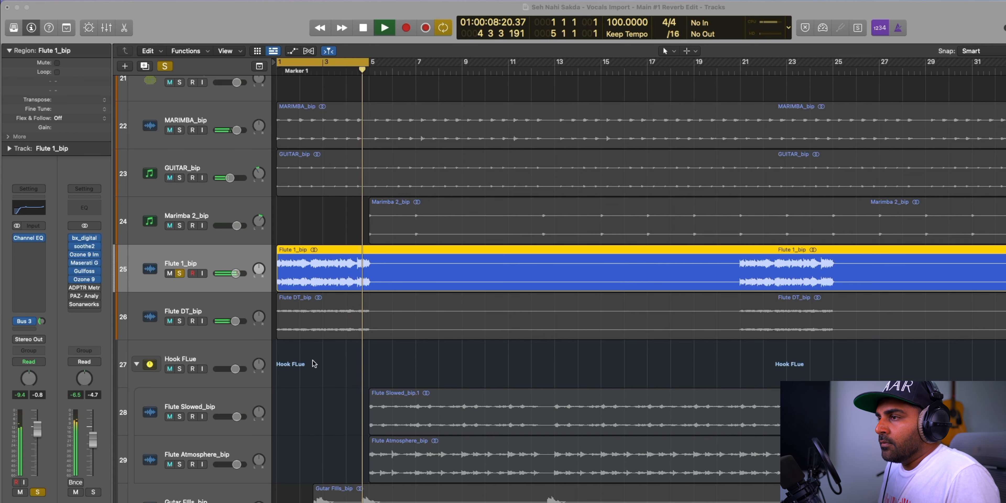
click(304, 372)
key(space)
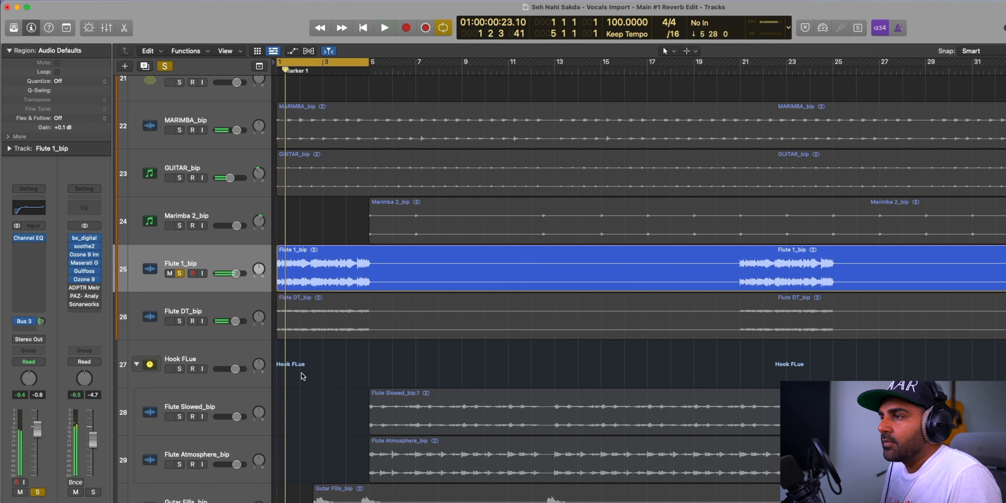
Solo only the Flute DT_bip track instead of Flute 1_bip and listen to its intro part
key(super+a)
click(179, 273)
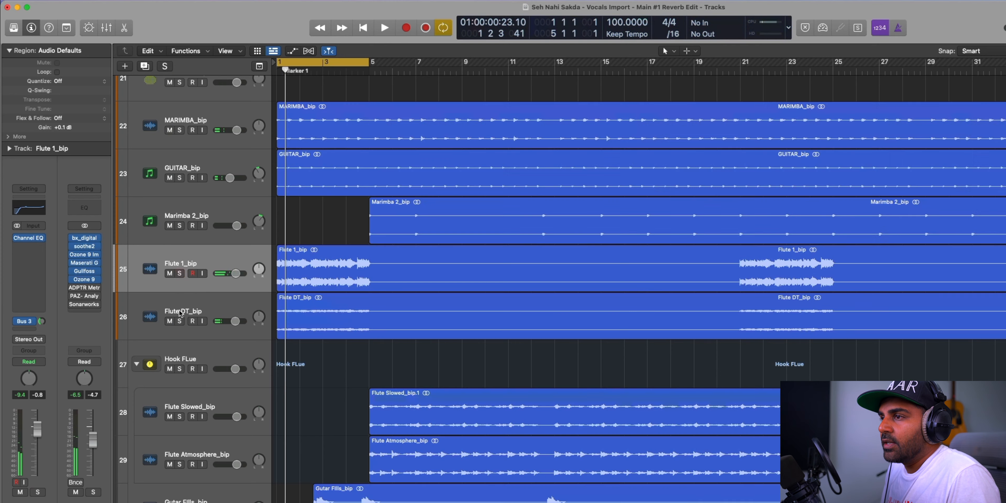
click(180, 320)
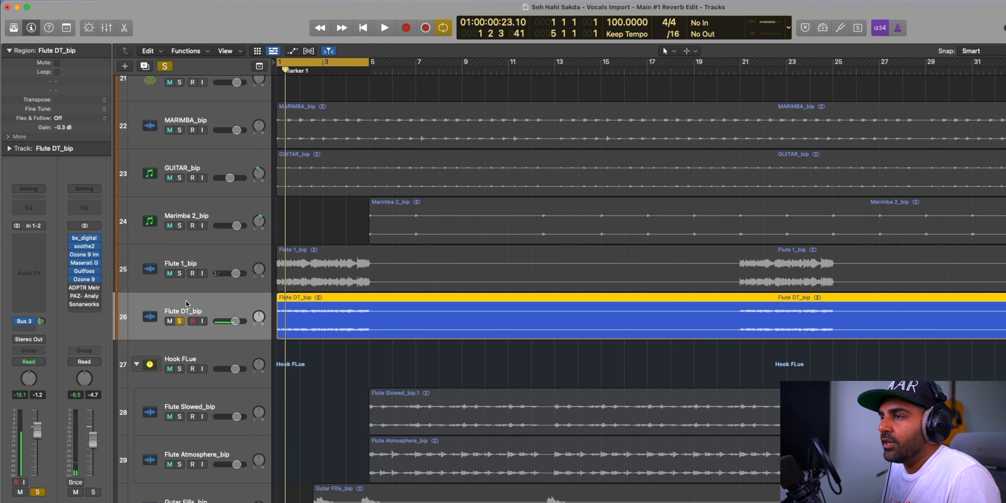
key(space)
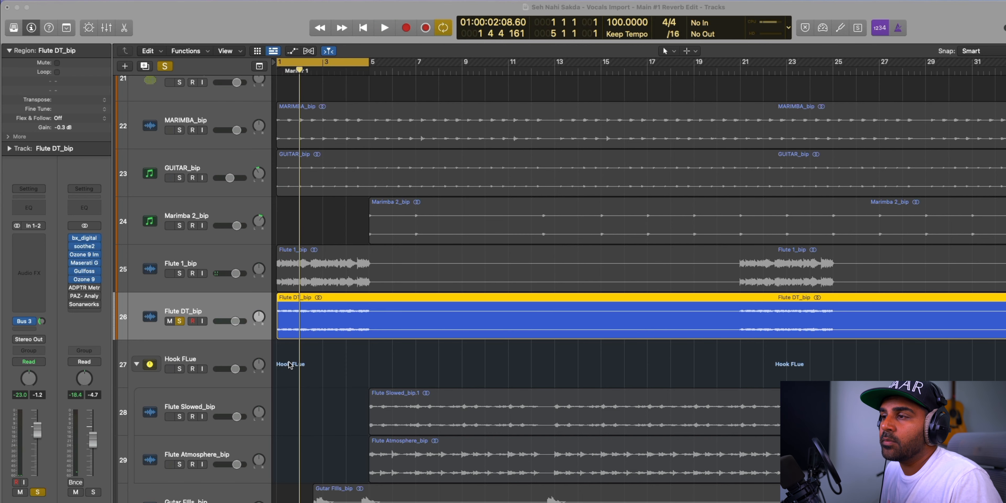
click(204, 298)
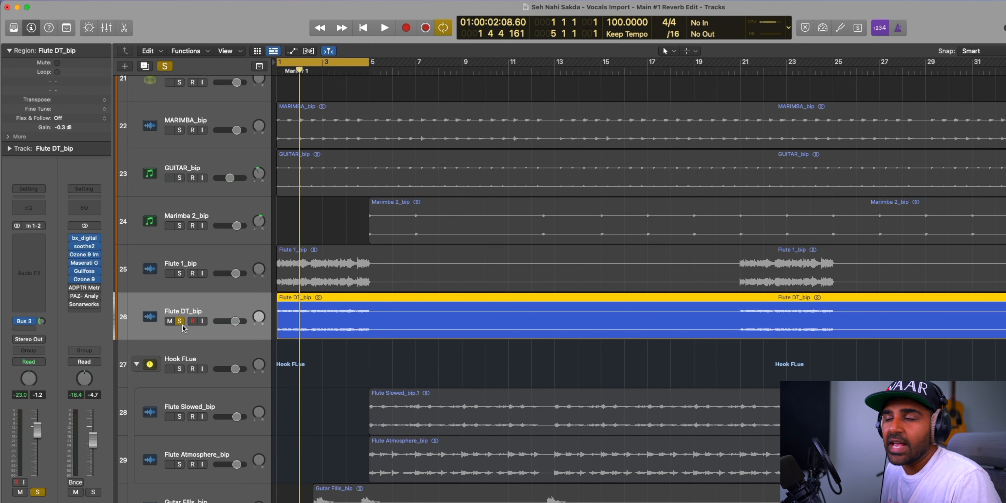
Solo Flute 1_bip and Flute DT_bip together and play the layered flutes from the start
click(182, 324)
key(super+a)
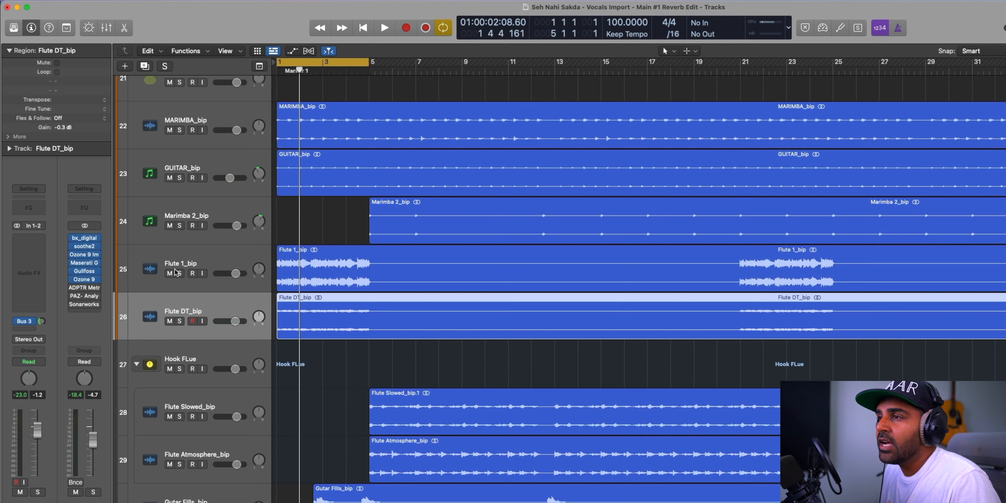
click(180, 321)
key(space)
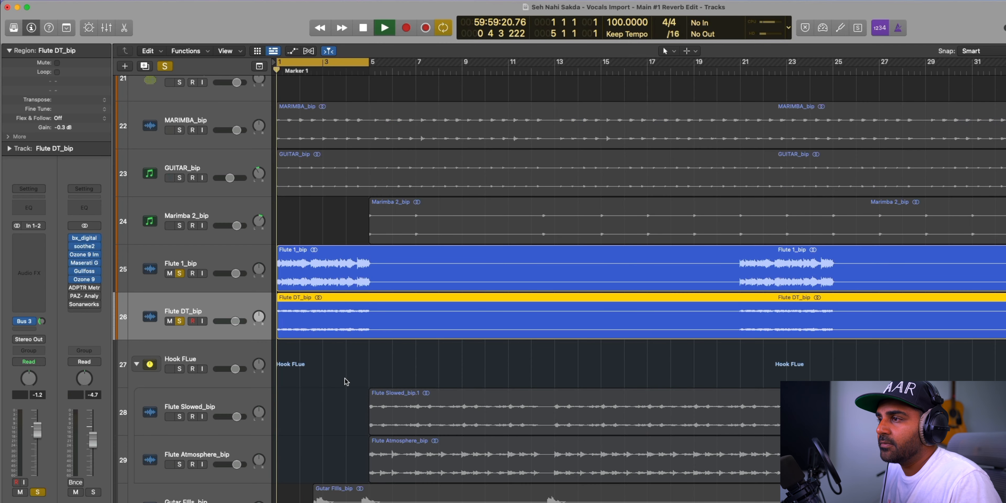
Compare the flutes with and without the Flute DT_bip layer by toggling its solo during playback, and stop playback
click(179, 321)
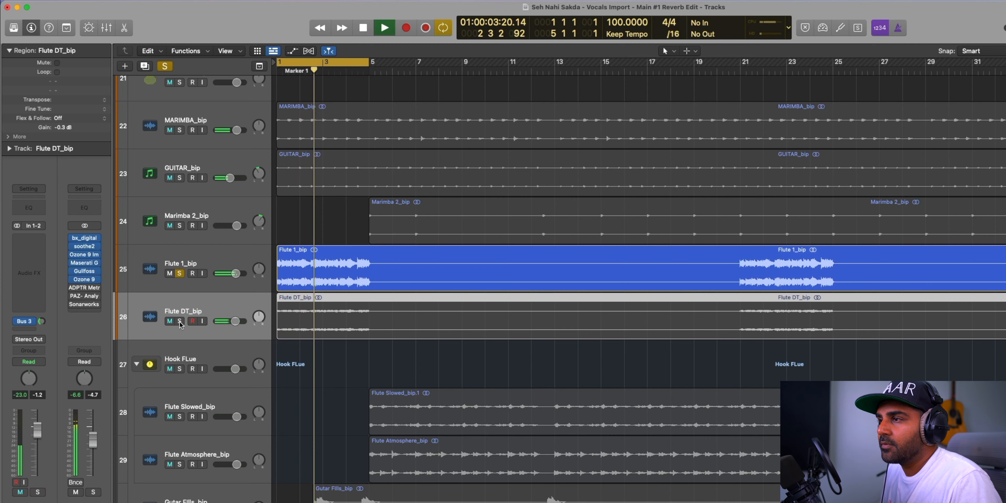
click(179, 320)
key(space)
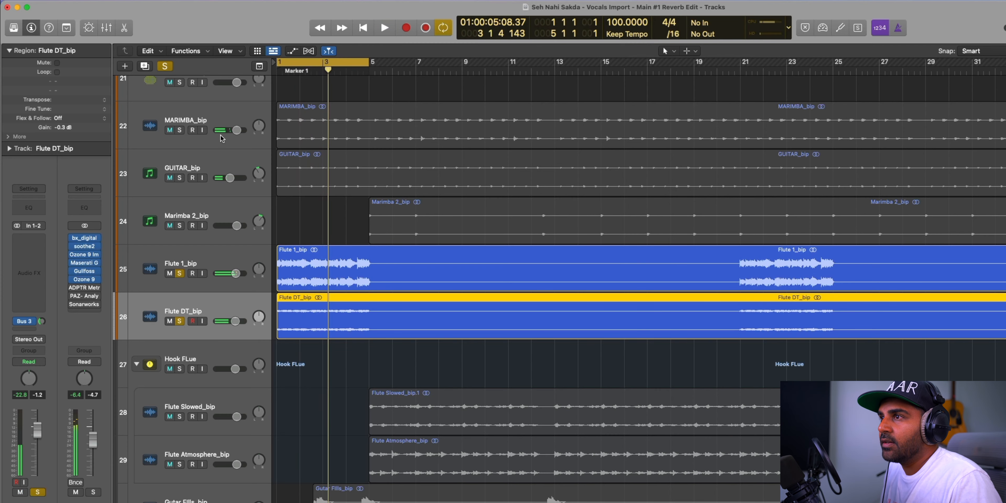
Clear the flute solos, solo the Gutar FIlls_bip track during playback from bar 2, and stop after listening to its first fill
click(164, 66)
scroll(359, 333, down, 5)
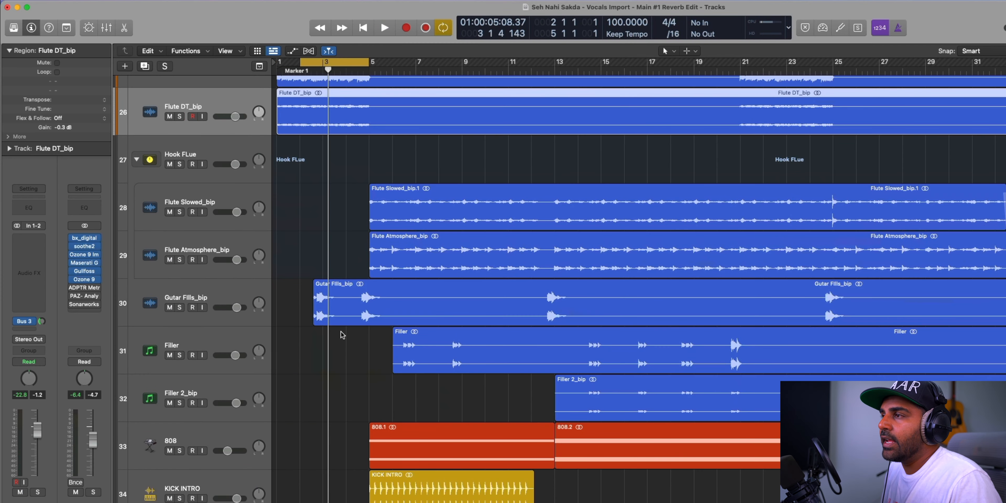
scroll(342, 335, up, 2)
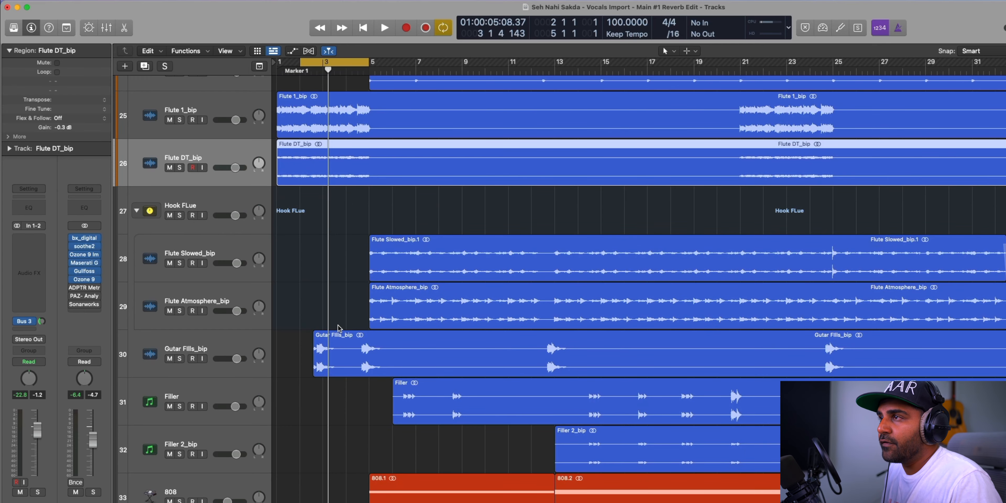
key(space)
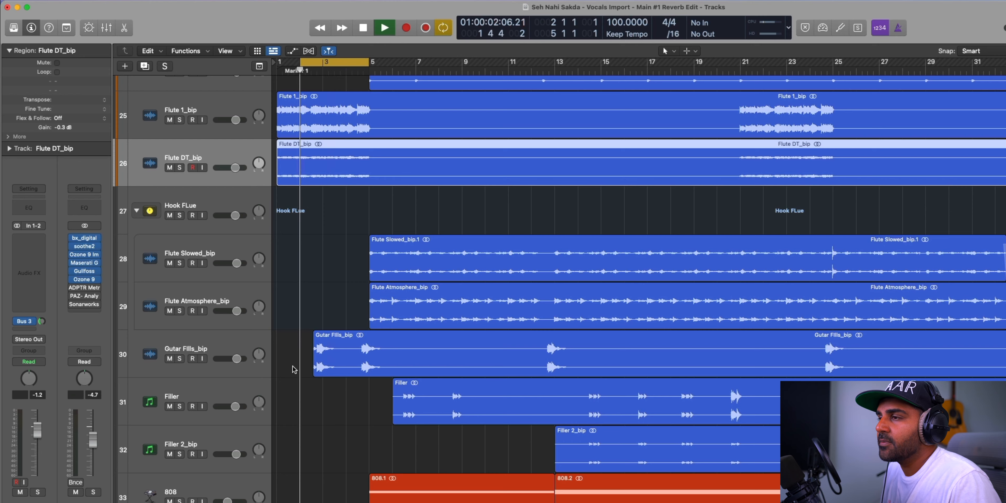
click(179, 358)
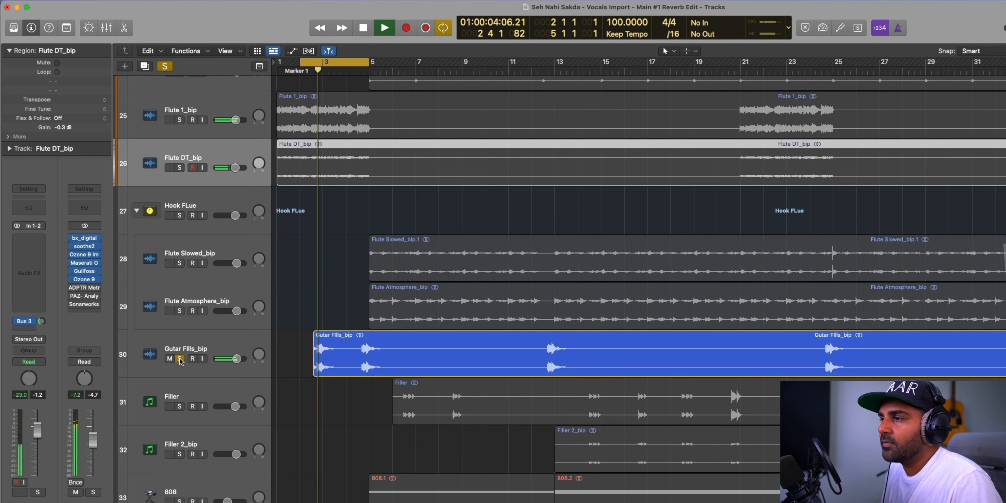
key(space)
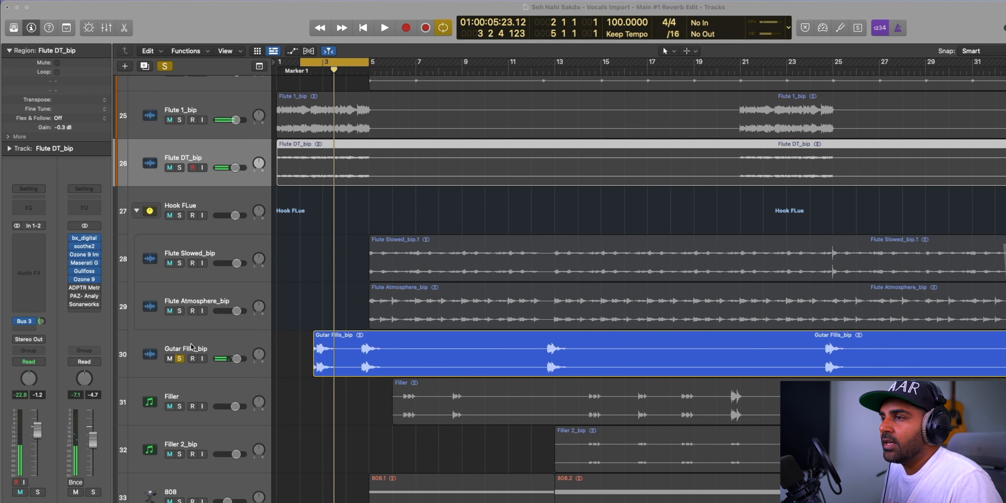
click(193, 342)
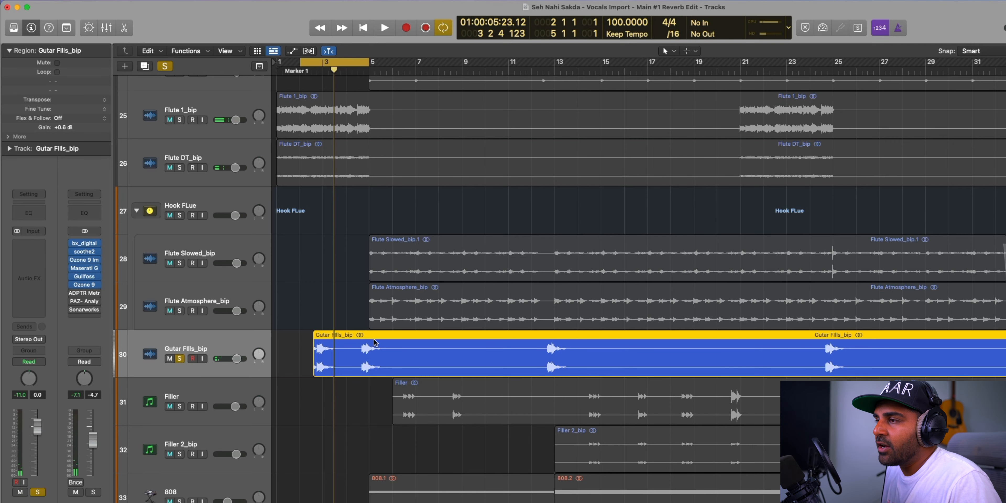
Clear the guitar fills solo, play the full intro mix from bar 2 to hear the fills in context, and stop
click(164, 66)
key(space)
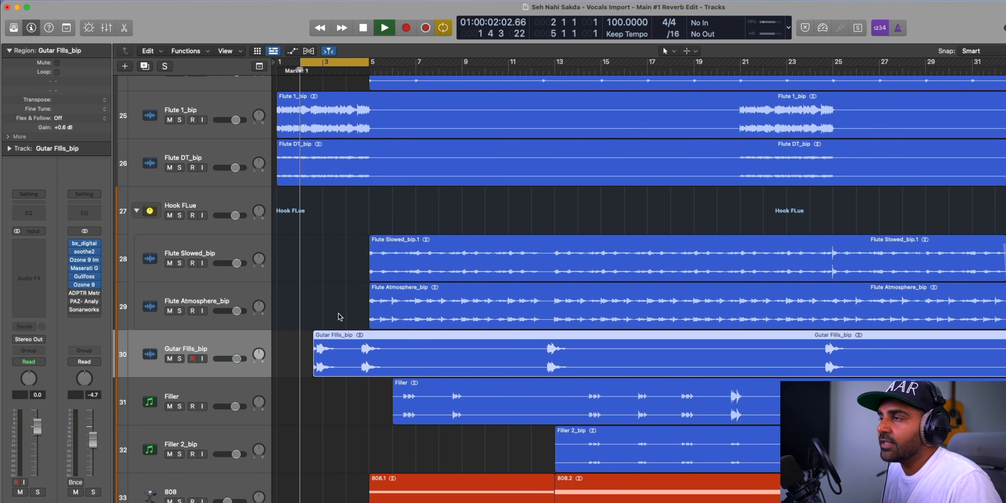
scroll(336, 300, up, 3)
scroll(335, 300, down, 5)
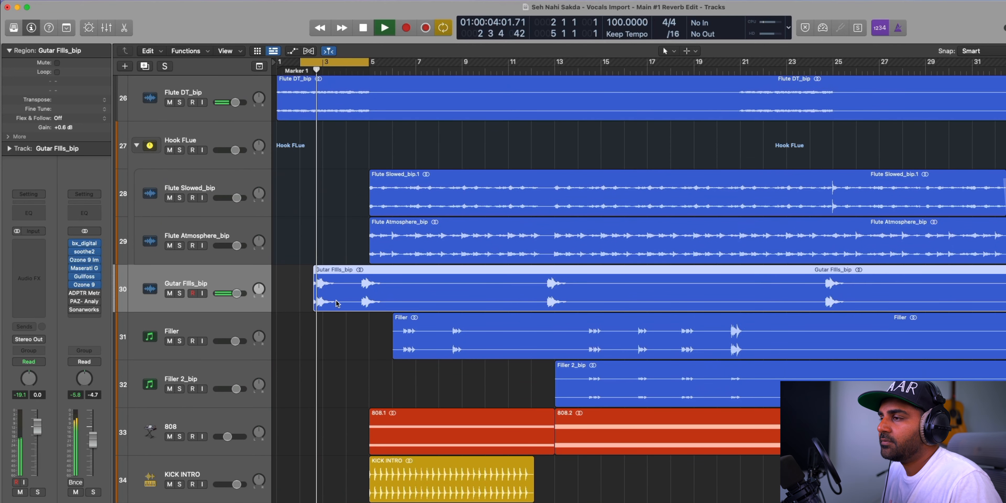
key(space)
Set the cycle range to bars 5 to 13 and solo the 808 track
scroll(601, 239, up, 4)
scroll(625, 239, down, 8)
scroll(660, 241, up, 3)
drag(372, 61, 554, 61)
click(179, 343)
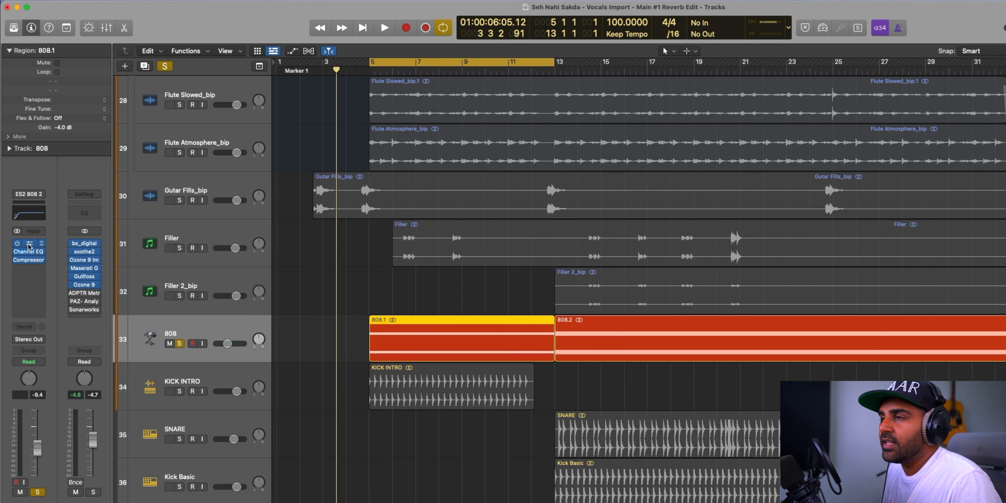
Examine the settings of the soloed 808 track's Compressor and Channel EQ inserts and close all open plug-in windows
click(30, 245)
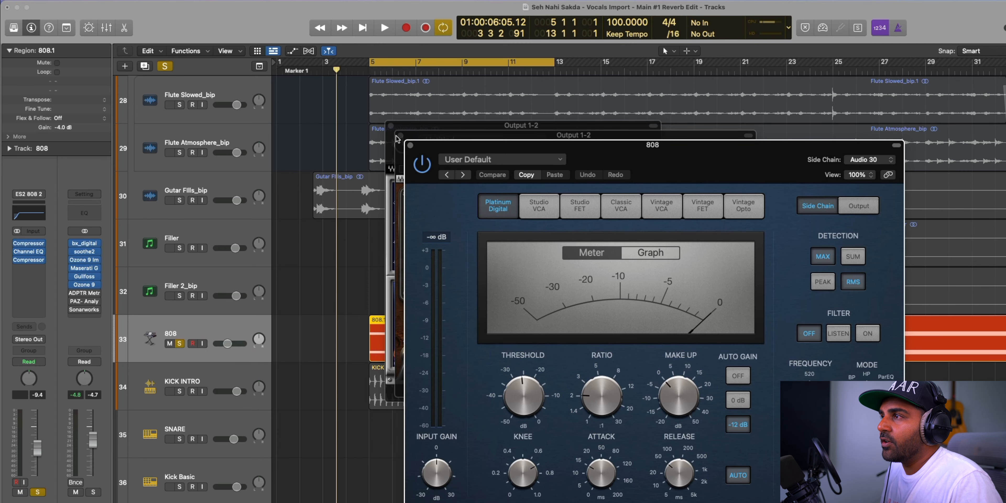
click(399, 135)
click(390, 126)
drag(458, 143, 283, 73)
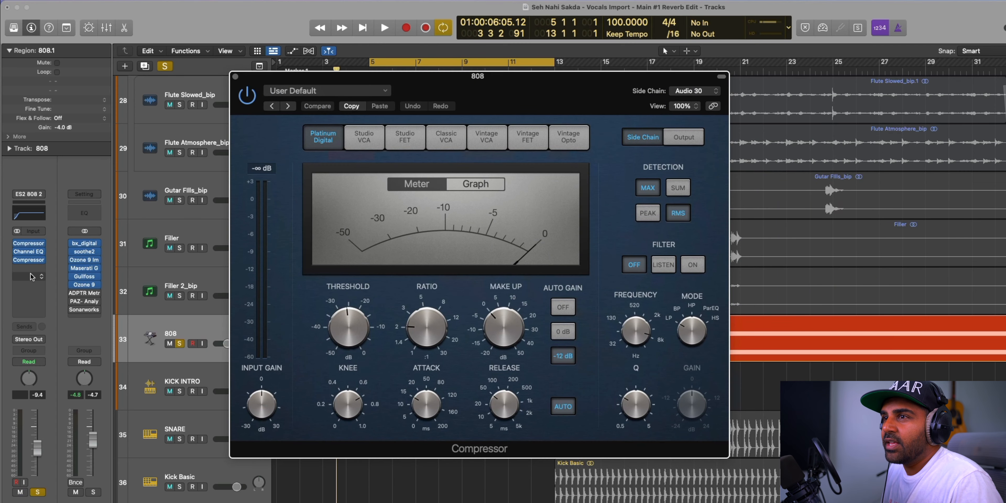
click(30, 252)
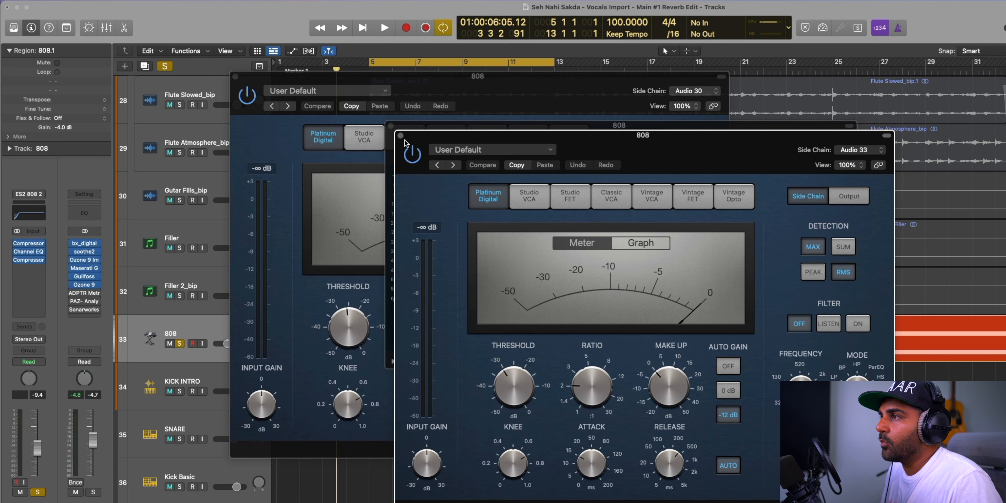
click(395, 126)
click(391, 126)
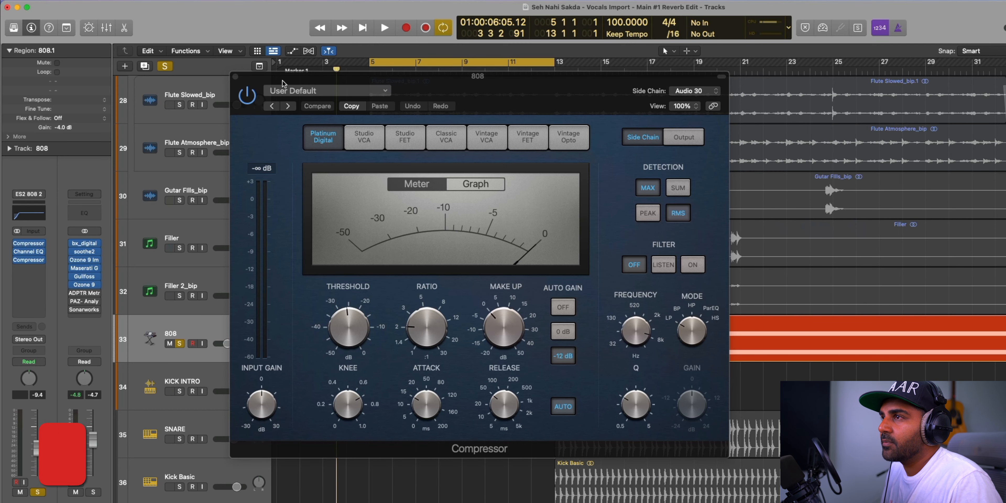
click(236, 76)
Play the soloed 808 from bar 5 with both Compressors and the Channel EQ bypassed, and stop playback
key(space)
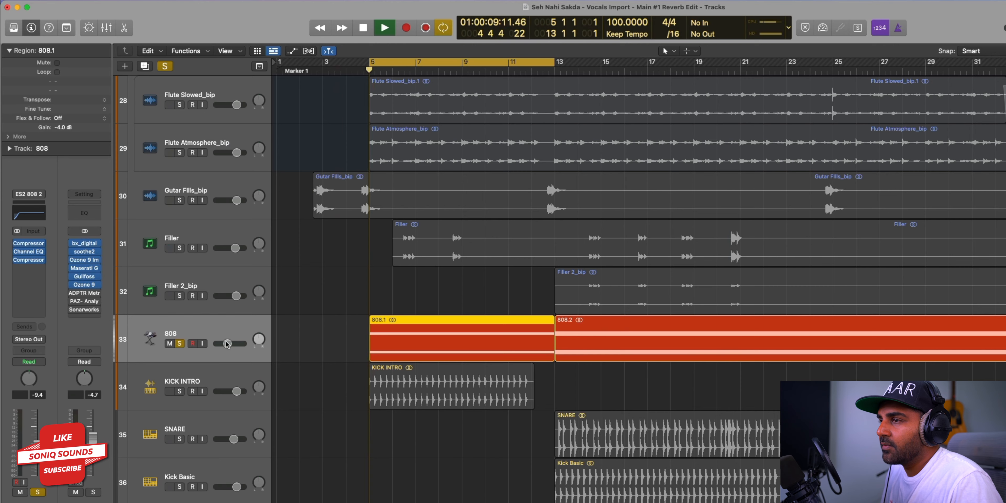
drag(16, 243, 14, 273)
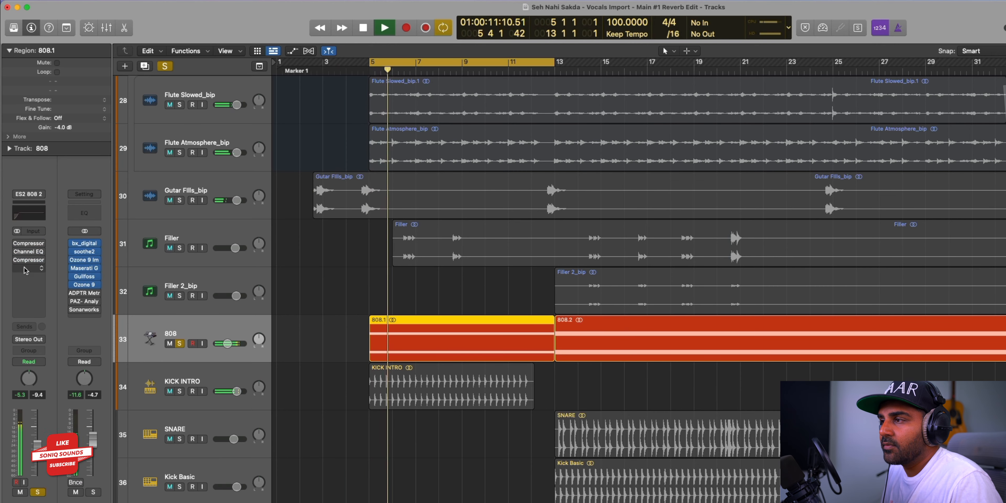
mouse_move(16, 251)
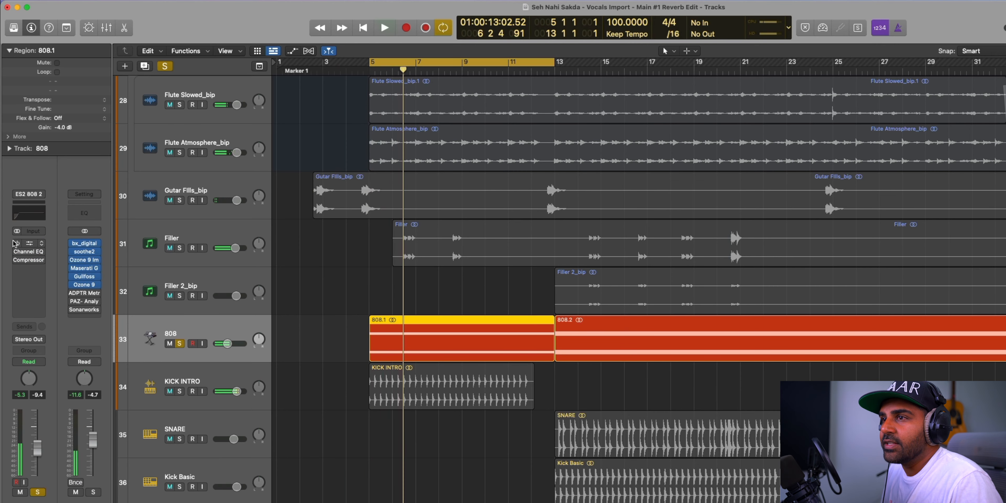
Re-enable the 808's first Compressor, Channel EQ and second Compressor one by one while listening, and close their windows
click(26, 245)
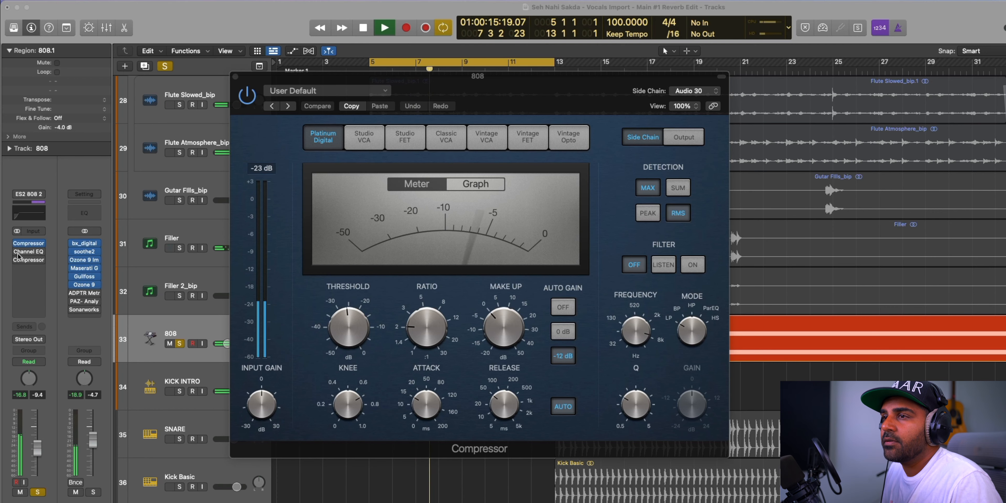
click(26, 252)
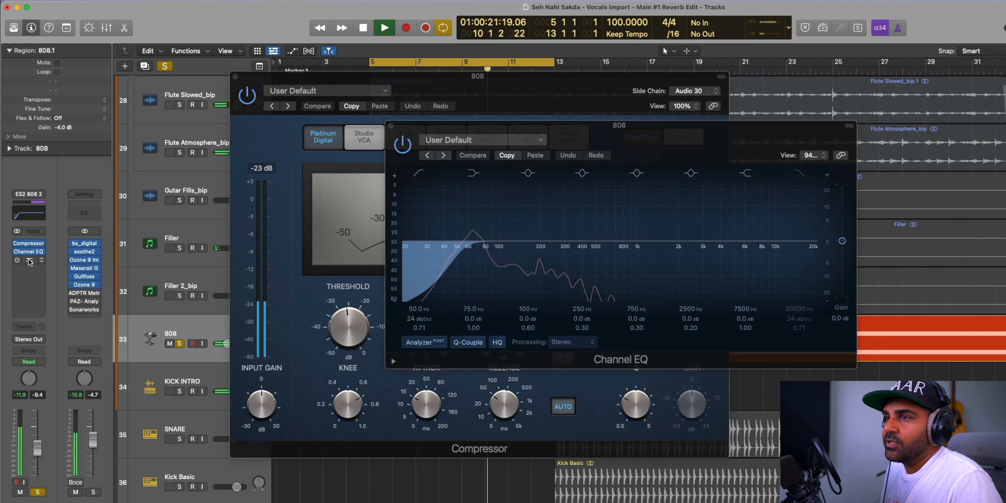
click(27, 260)
click(434, 150)
click(393, 96)
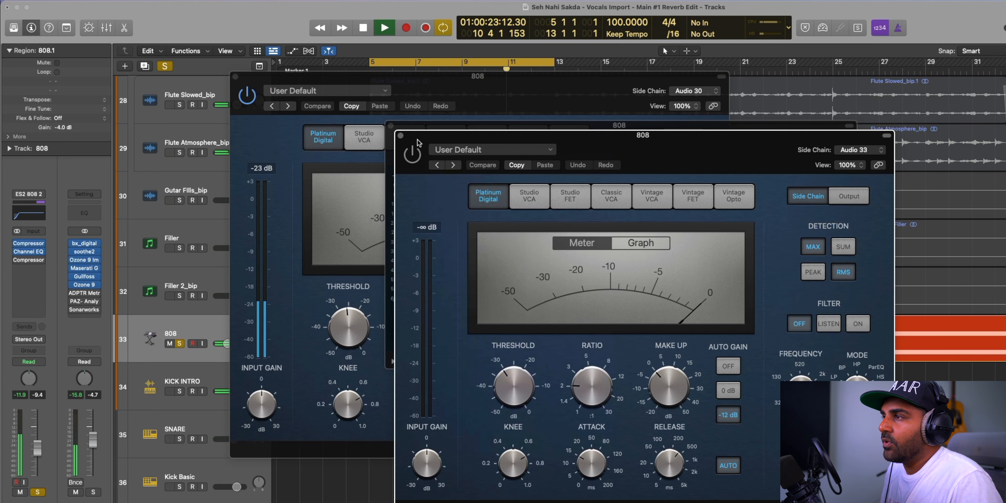
drag(467, 136, 348, 89)
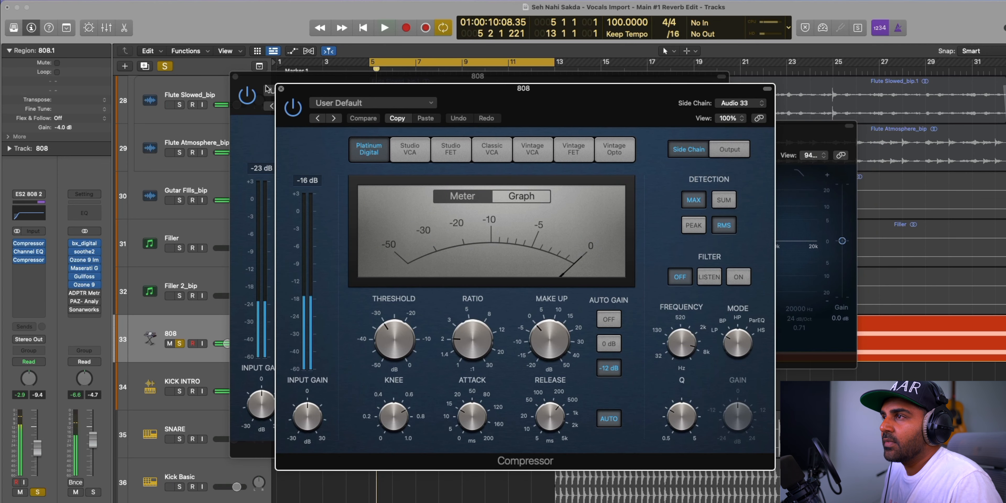
click(280, 89)
click(364, 108)
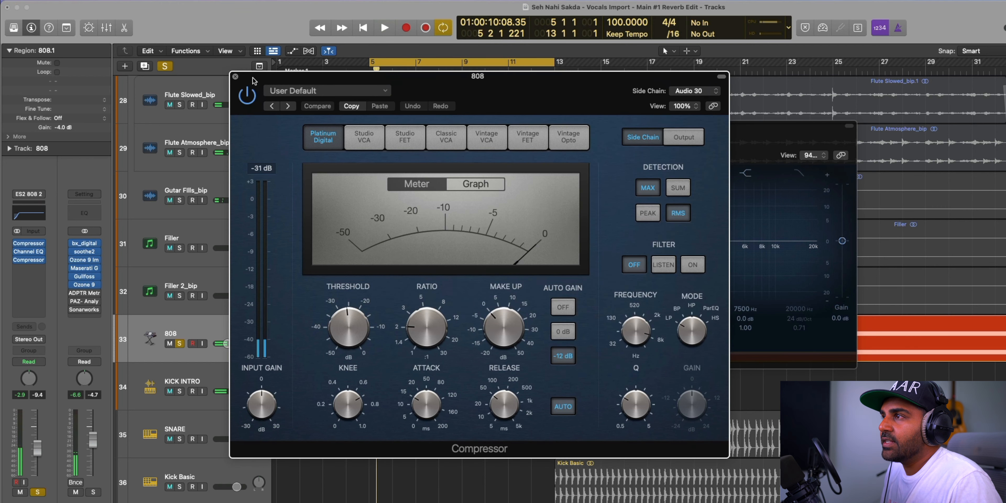
click(235, 76)
click(386, 125)
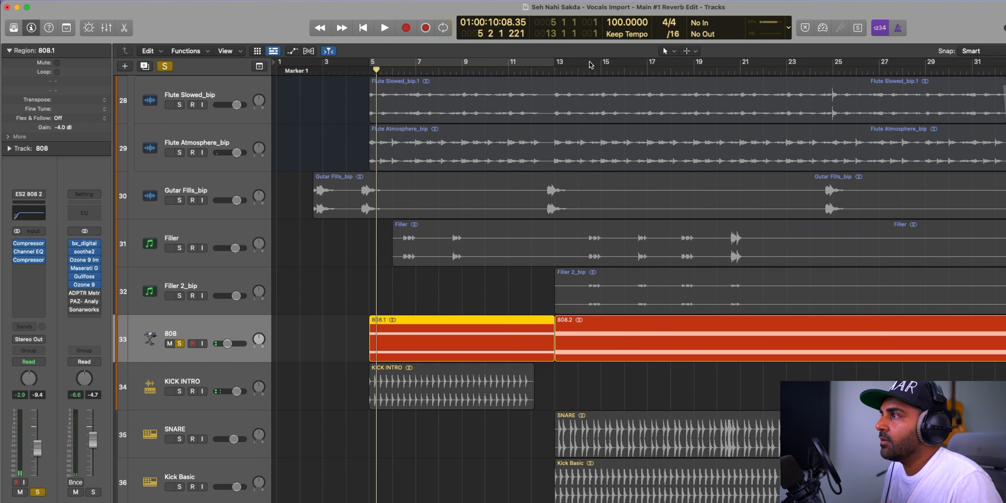
Cycle bars 13 to 20, listen to the soloed 808.2 region, then unsolo the 808 and stop playback
drag(554, 64, 716, 90)
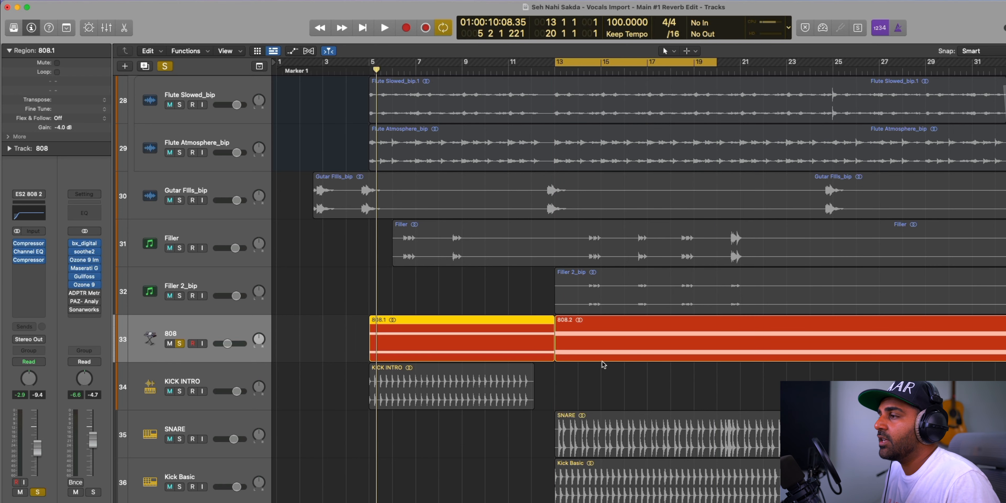
key(space)
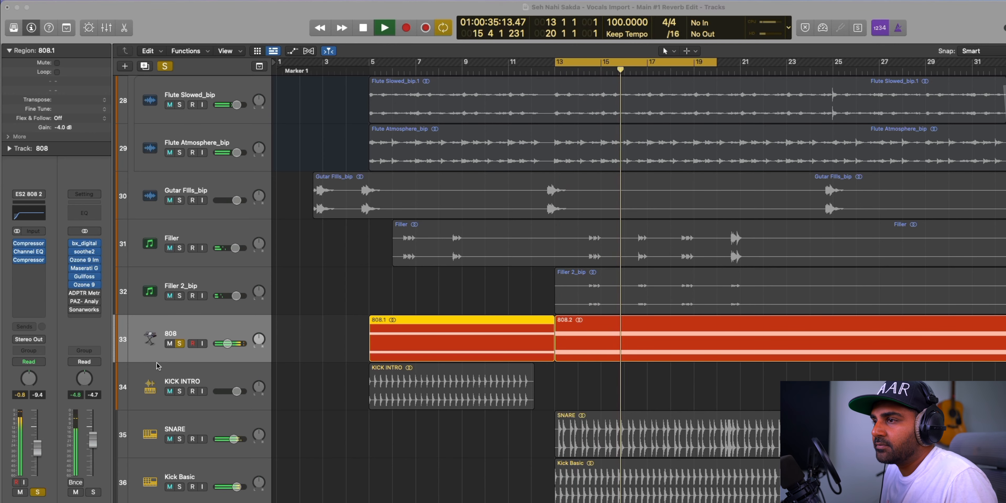
click(179, 343)
key(space)
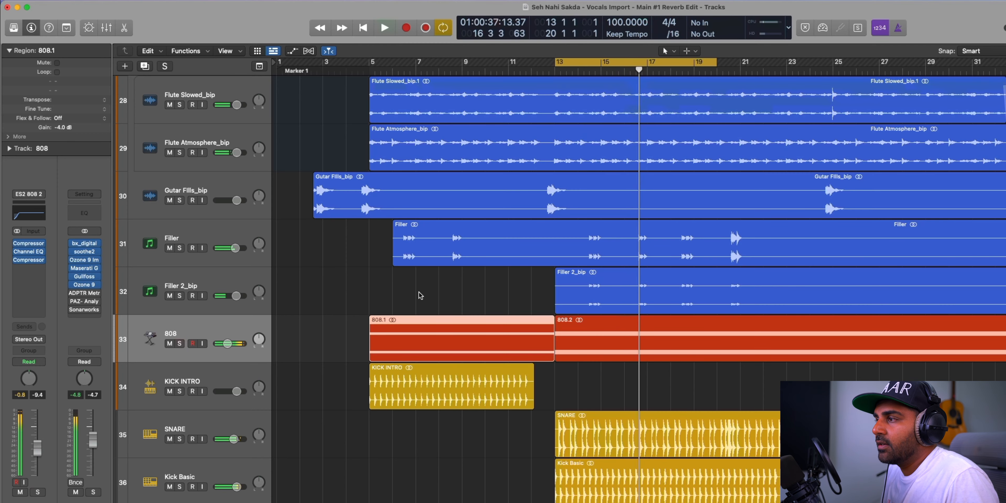
Cycle bars 5 to 13, listen to the KICK INTRO track in solo, then unsolo it and stop playback
scroll(419, 414, down, 3)
drag(373, 66, 554, 64)
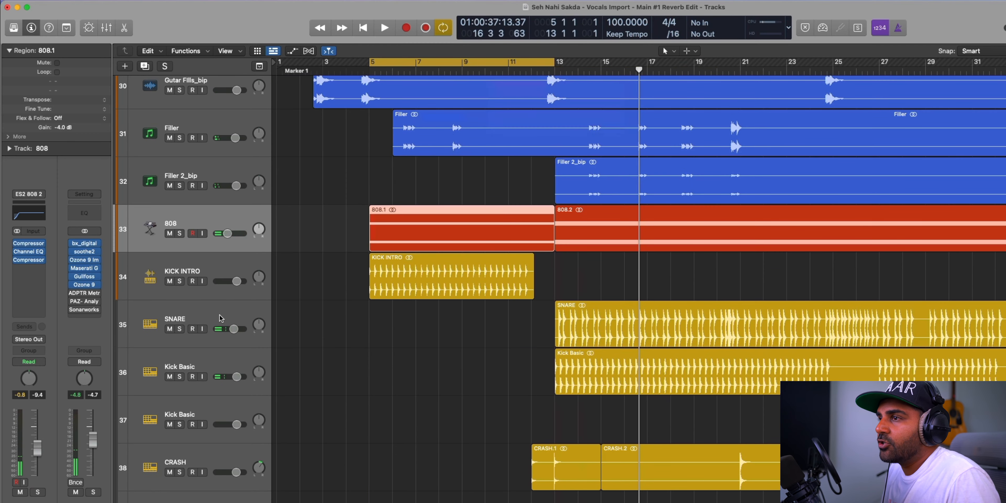
click(179, 281)
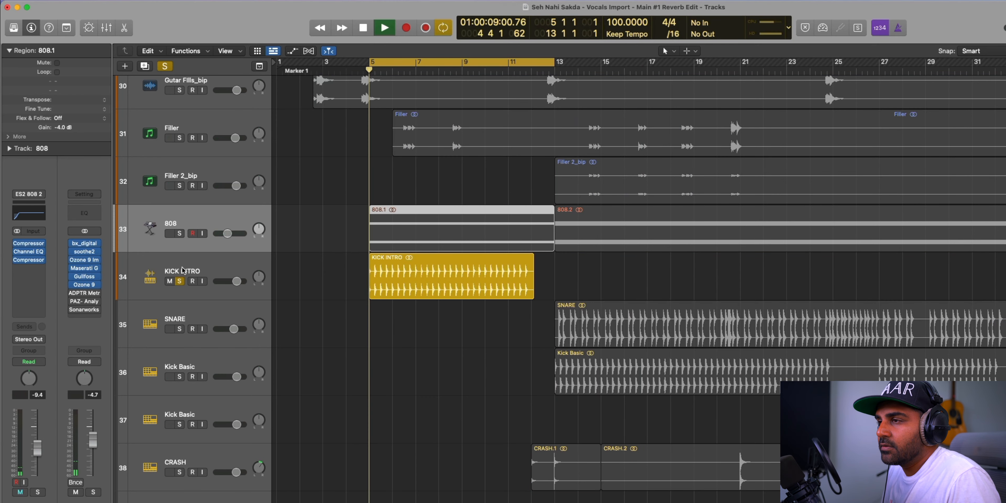
click(186, 272)
key(space)
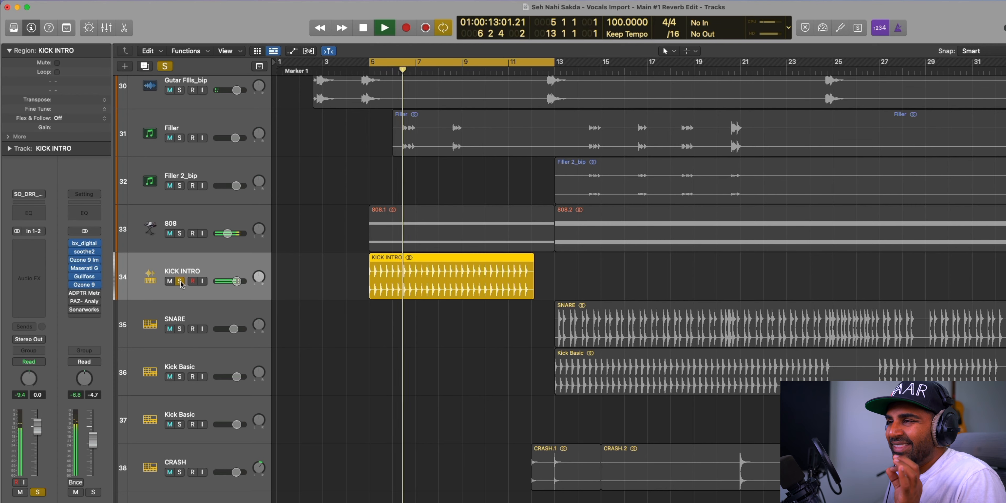
click(180, 281)
key(space)
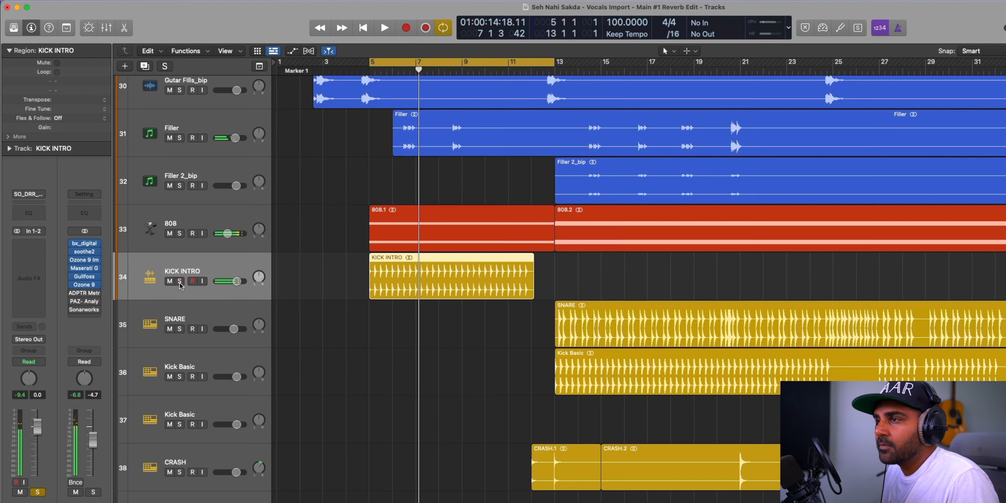
Set the cycle range to bars 12 to 21 around the main drum entry and look over the FX tracks in that section
scroll(519, 351, down, 5)
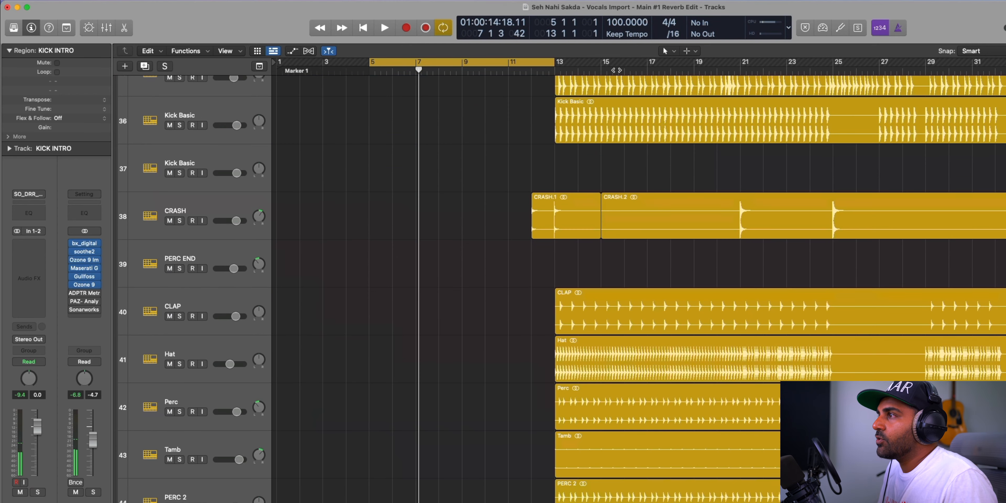
drag(533, 62, 736, 87)
scroll(625, 265, up, 5)
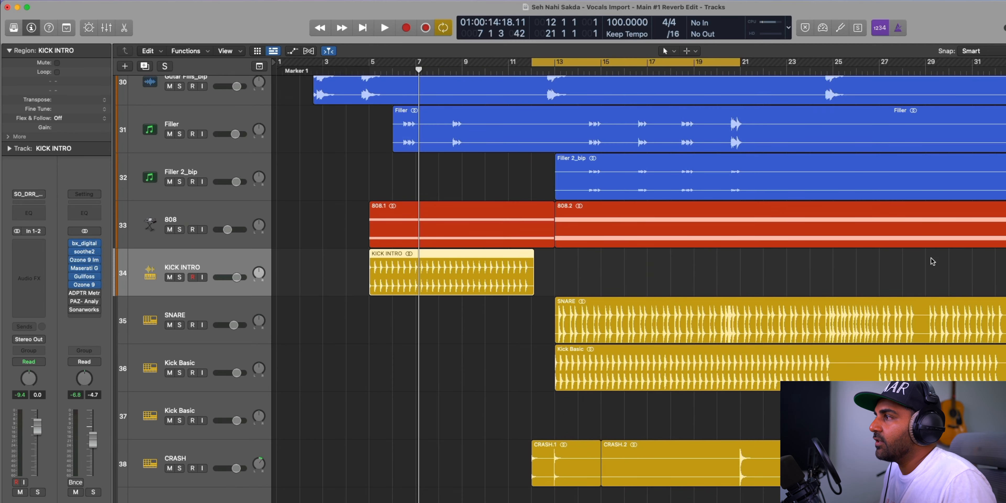
scroll(943, 240, up, 15)
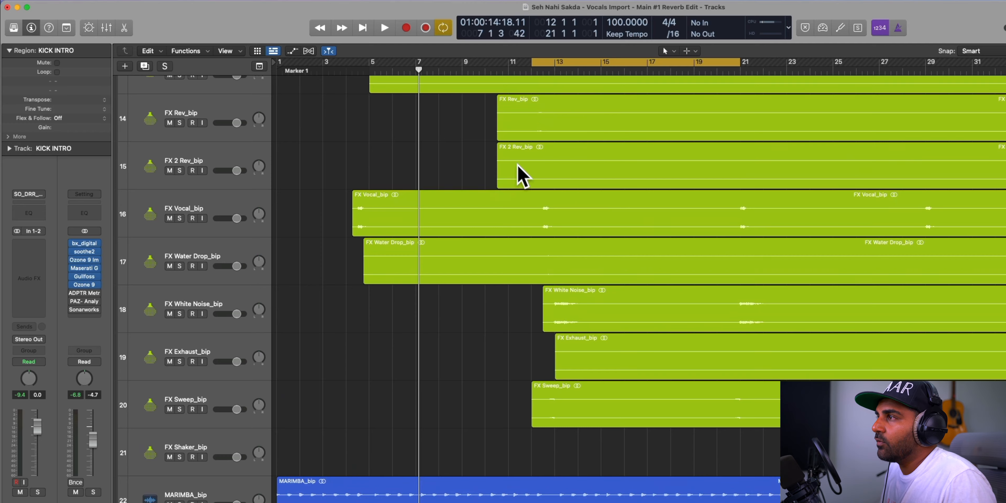
scroll(569, 279, up, 3)
scroll(598, 283, down, 1)
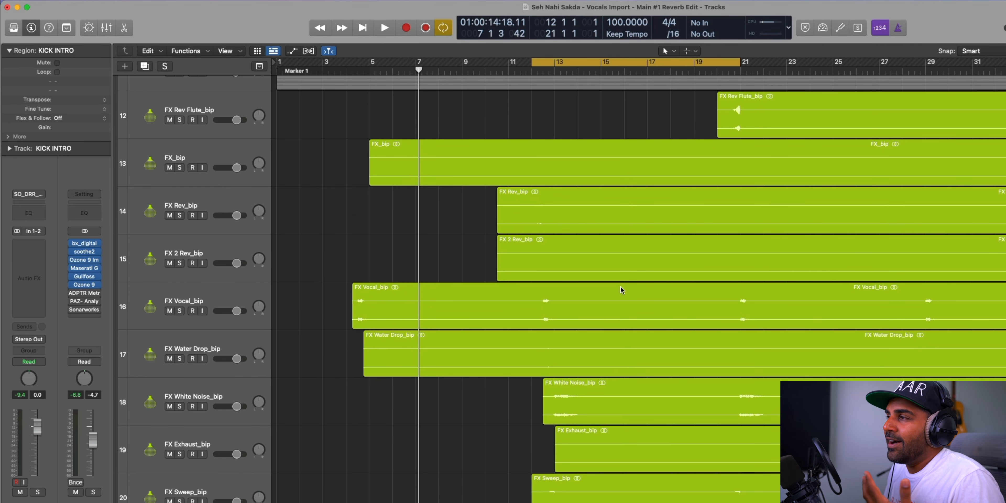
scroll(621, 288, down, 1)
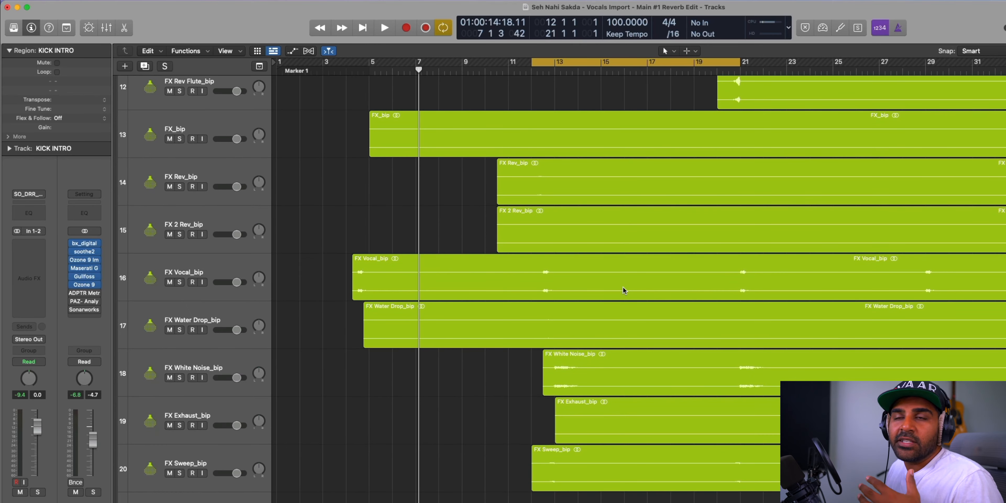
scroll(623, 287, down, 20)
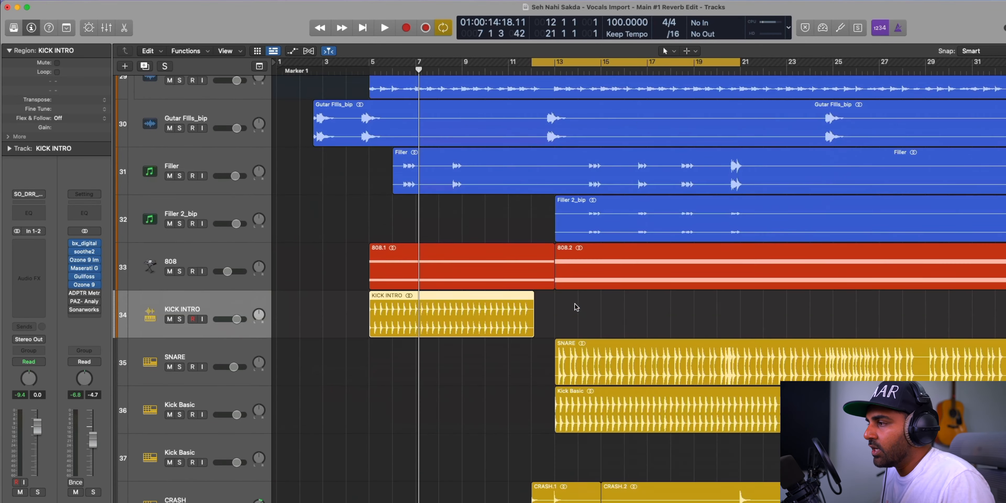
Set the cycle range to bars 13 to 15, listen to the SNARE and upper Kick Basic tracks in solo, and stop playback
scroll(576, 307, down, 6)
drag(560, 61, 601, 61)
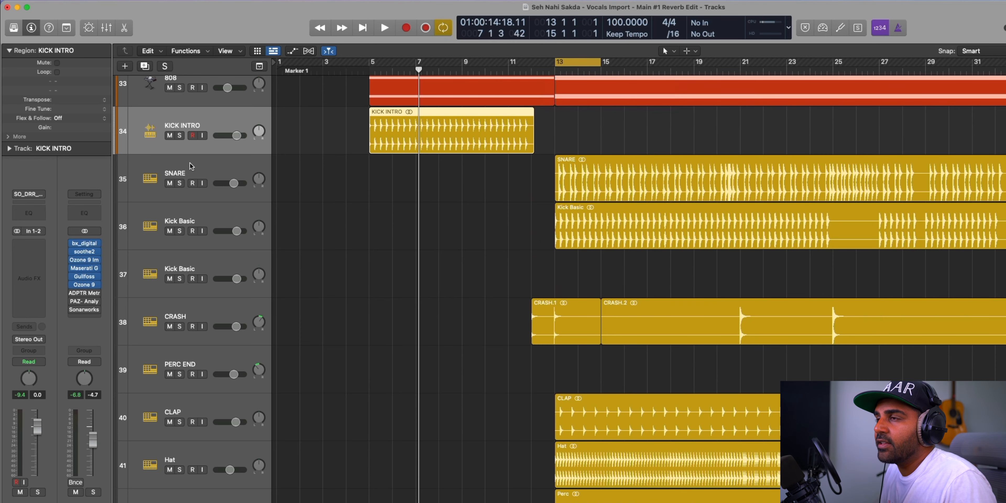
click(179, 183)
click(179, 230)
click(448, 227)
key(space)
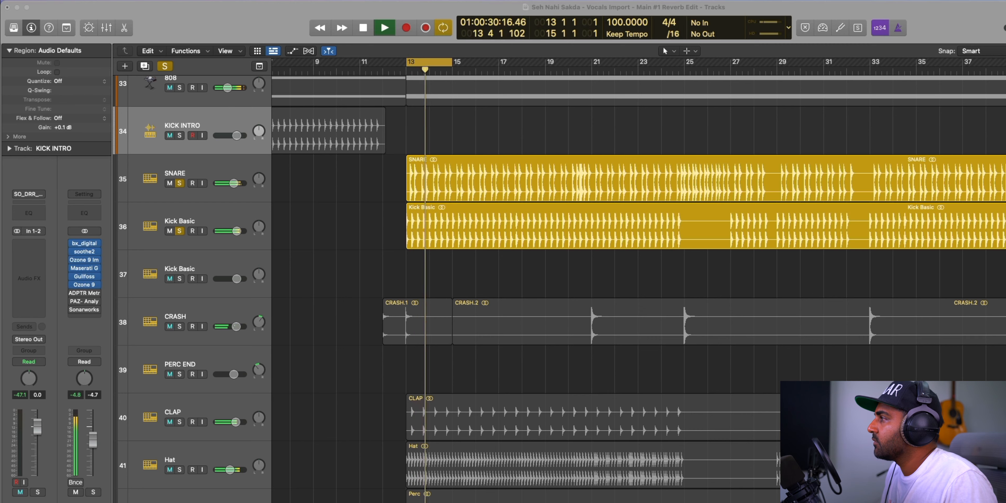
click(442, 220)
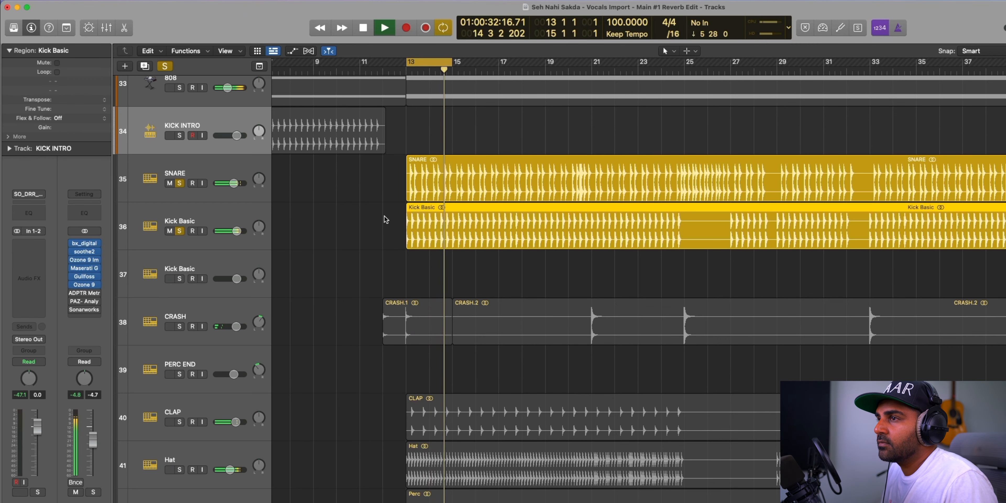
key(space)
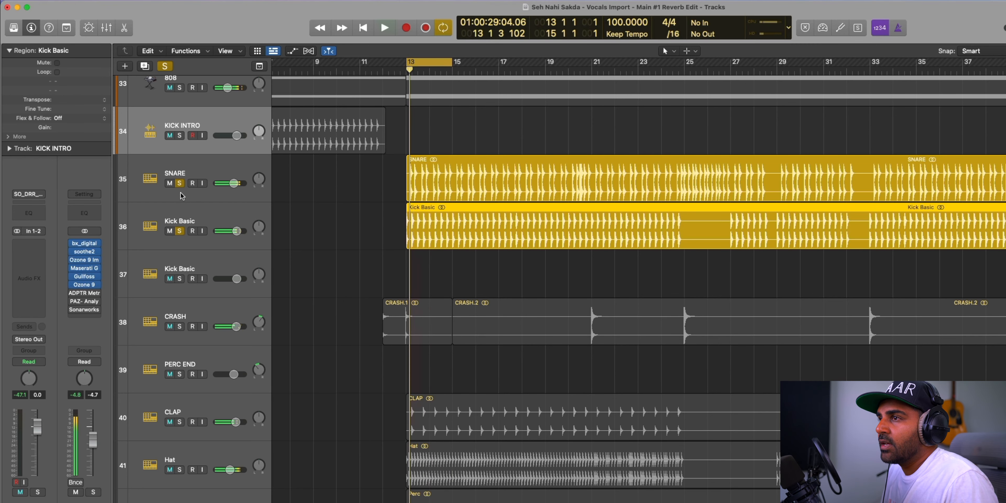
Inspect the SNARE and Kick Basic channel strips, unsolo the SNARE, and check Kick Basic's Bus 13 SIDE CHAIN send options
click(181, 193)
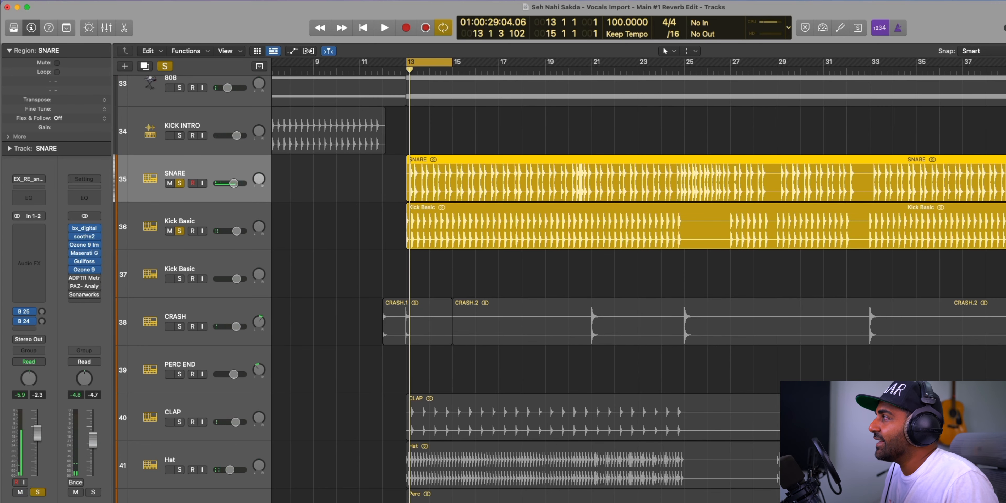
key(super+Right)
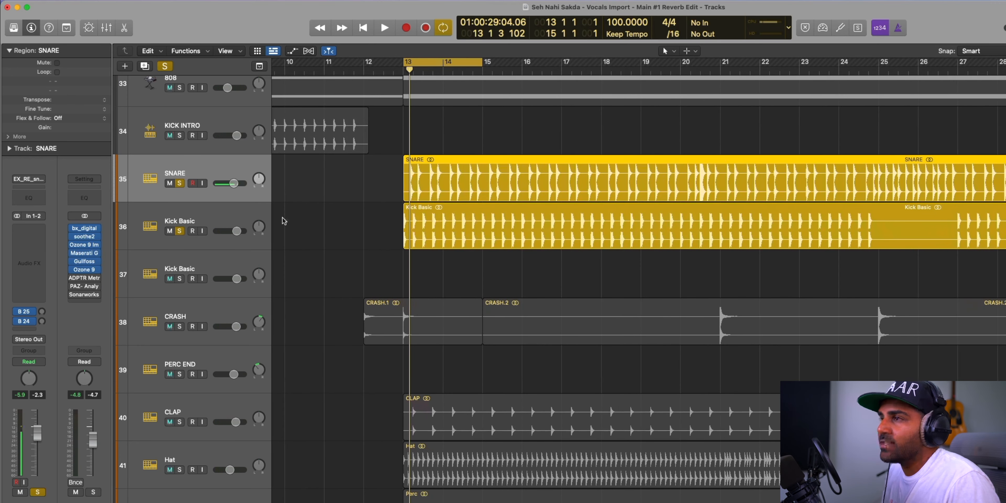
click(188, 223)
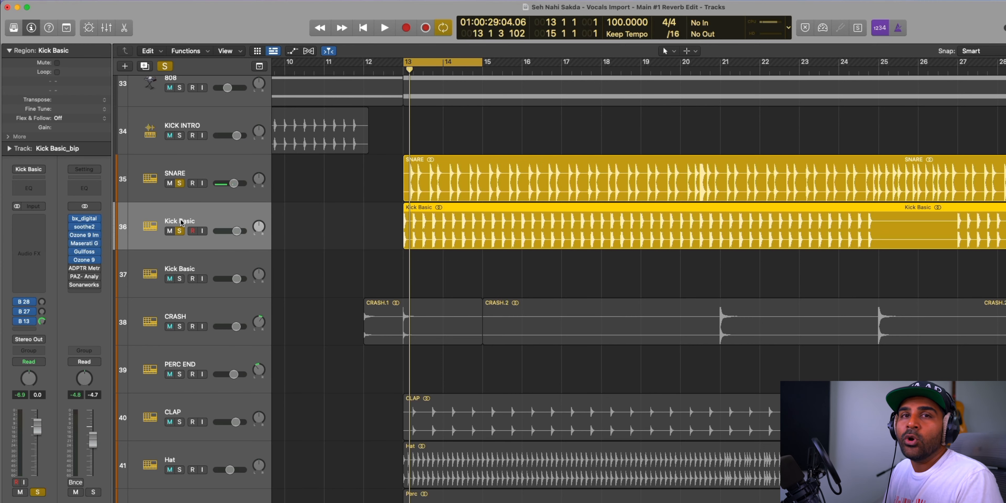
click(180, 183)
click(24, 323)
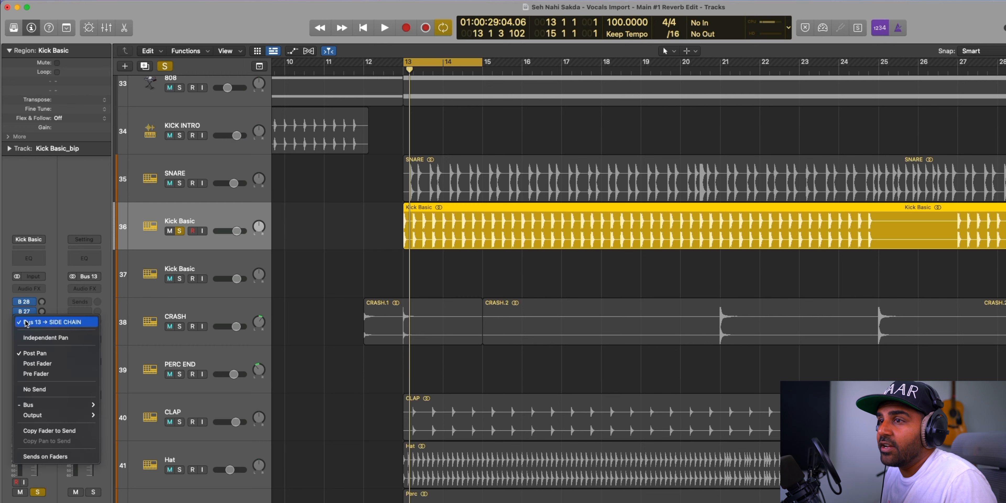
click(18, 324)
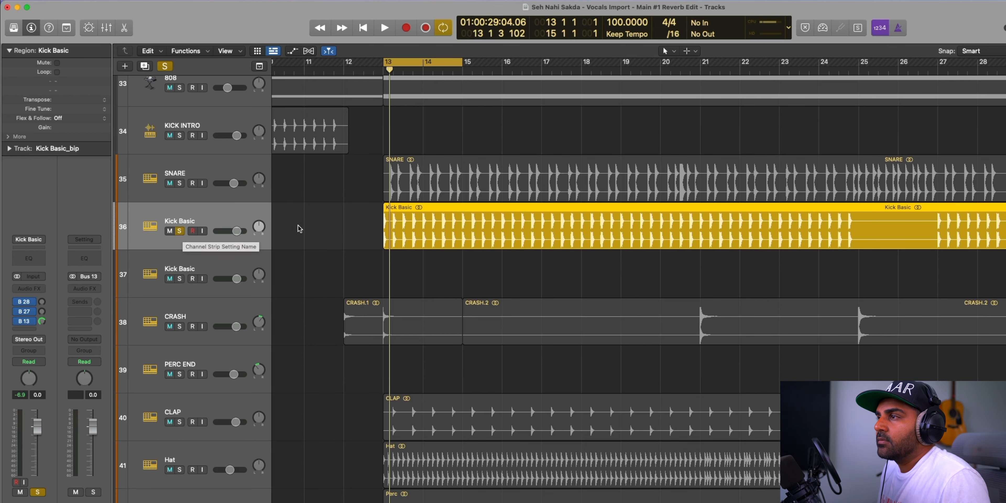
Listen to the Kick Basic track alone, then stop playback and unsolo it
click(385, 28)
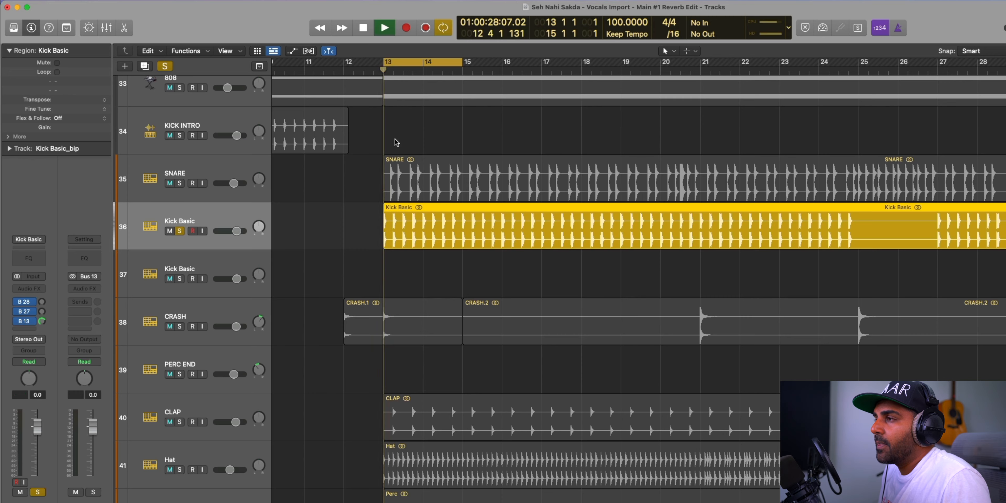
click(178, 231)
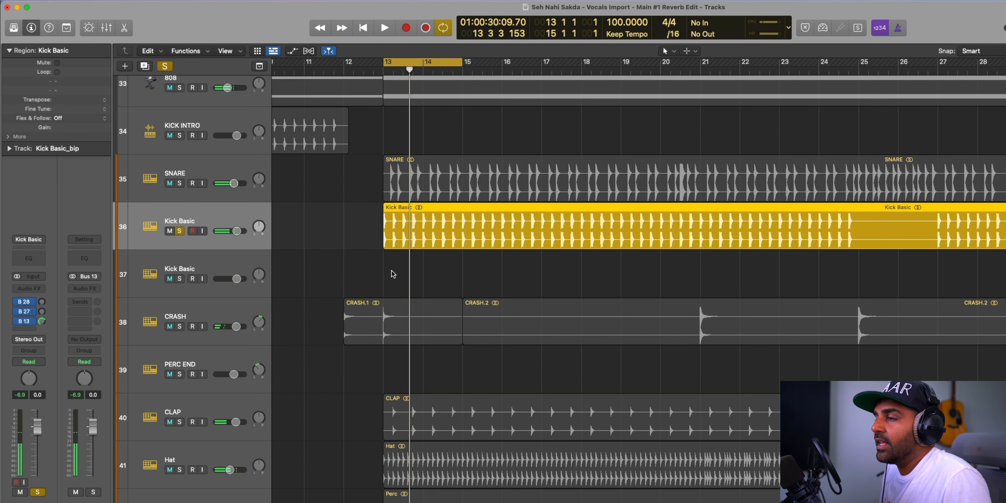
key(super+a)
Play the CLAP track in solo and add Kick Basic, SNARE and Hat to the solo one by one
scroll(189, 428, down, 2)
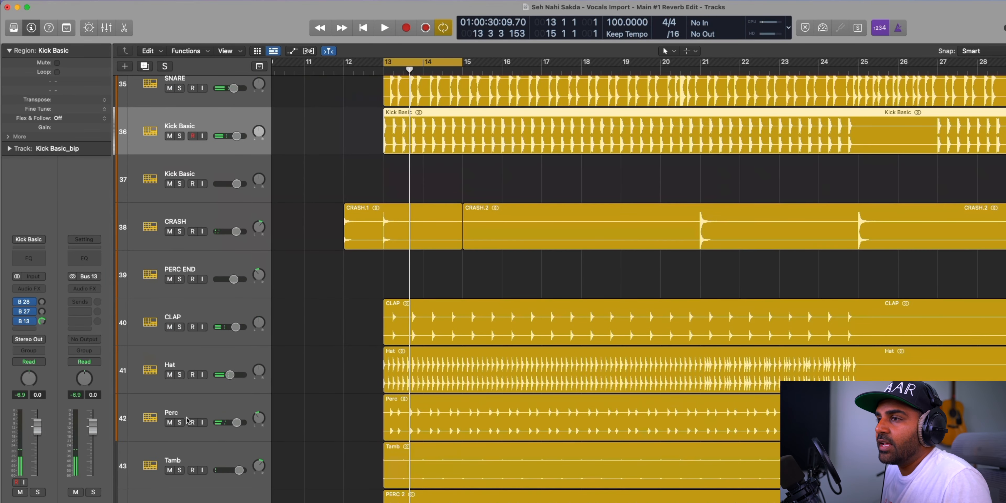
click(179, 326)
key(space)
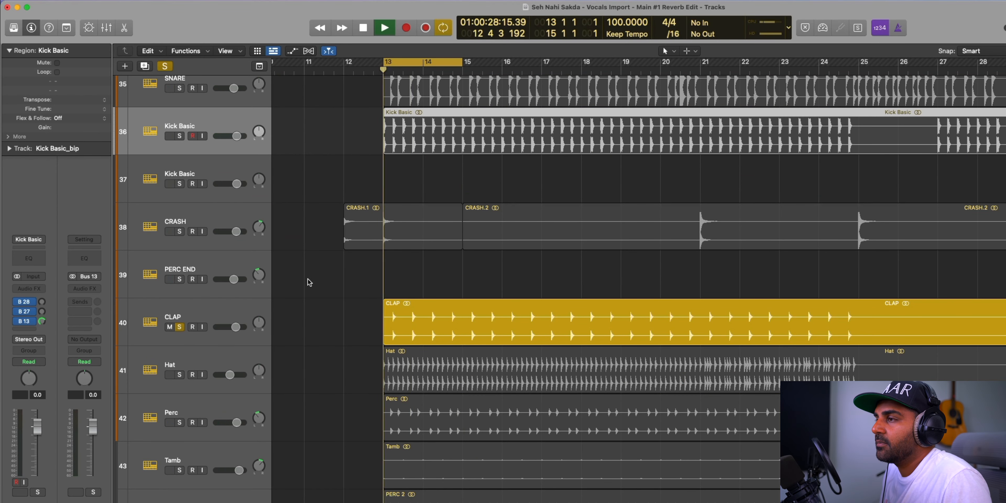
click(179, 136)
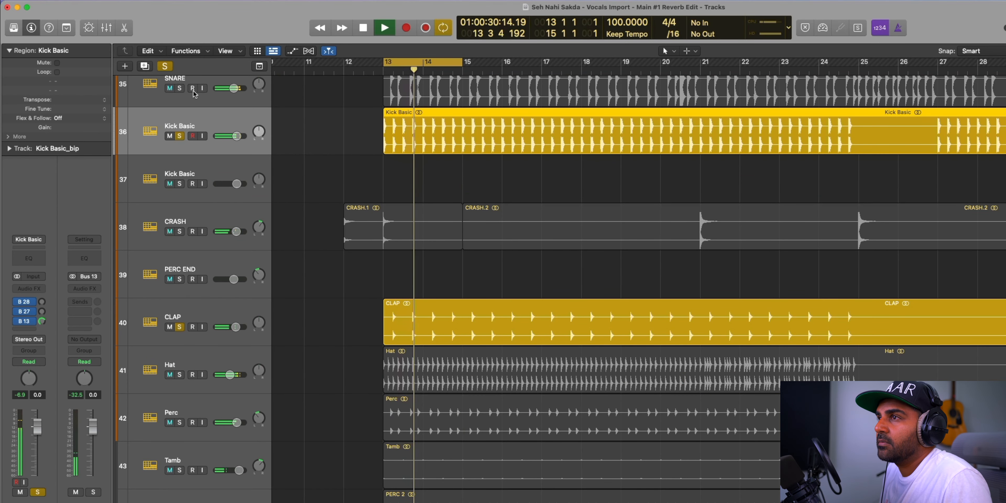
click(179, 88)
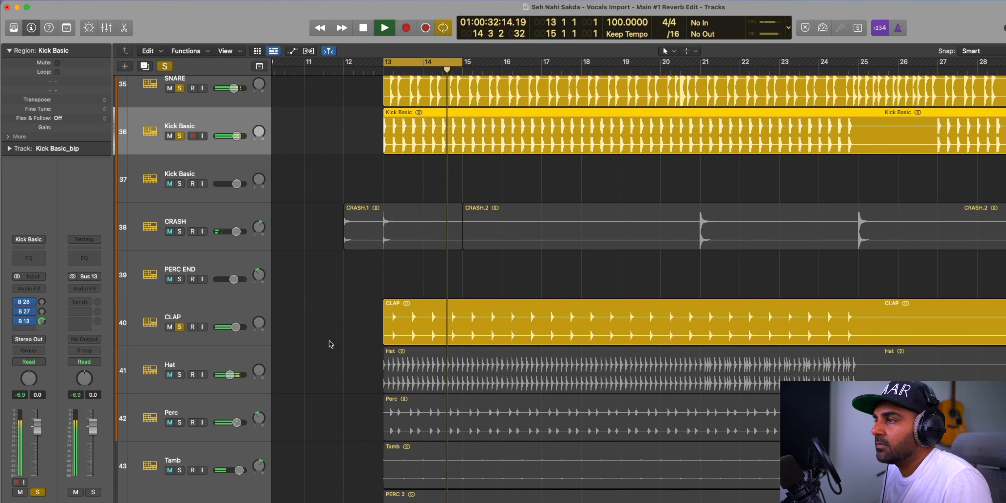
click(180, 375)
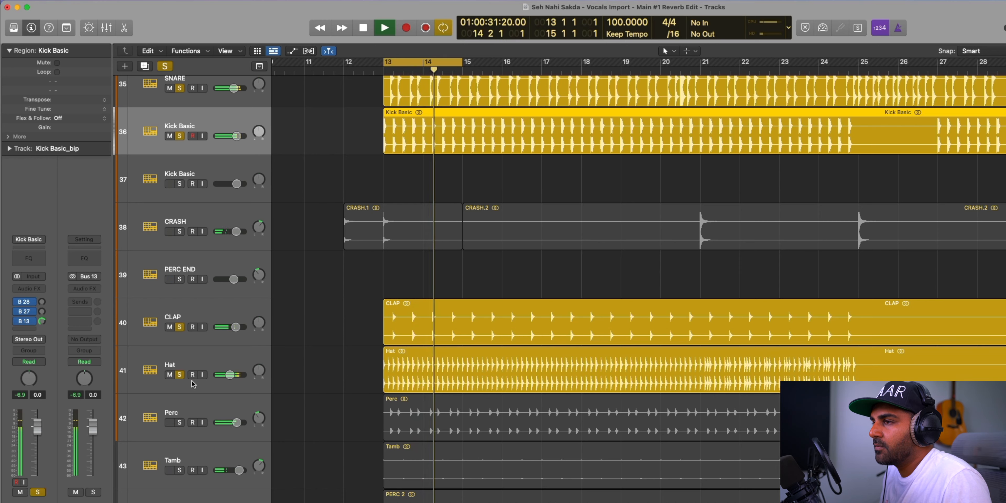
Stop playback, examine the Channel EQ curve on the CLAP track, and close its window
click(155, 350)
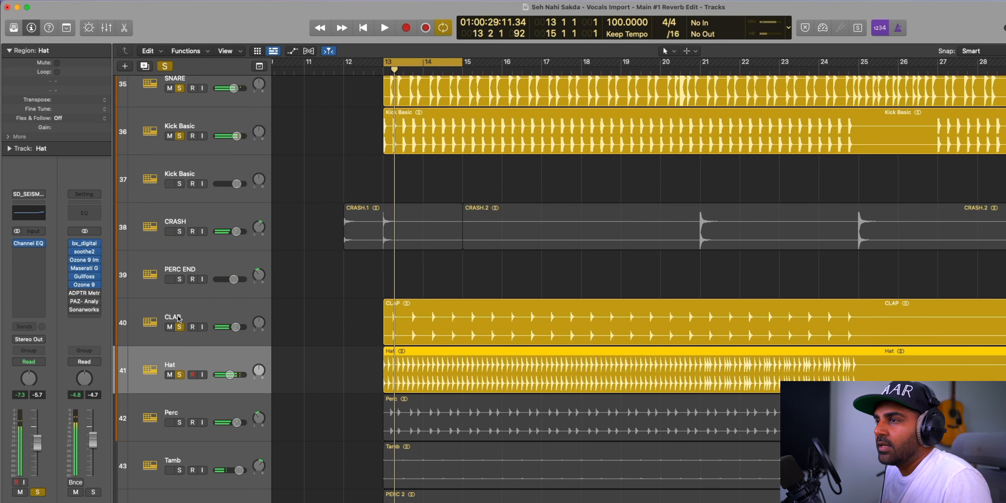
click(178, 319)
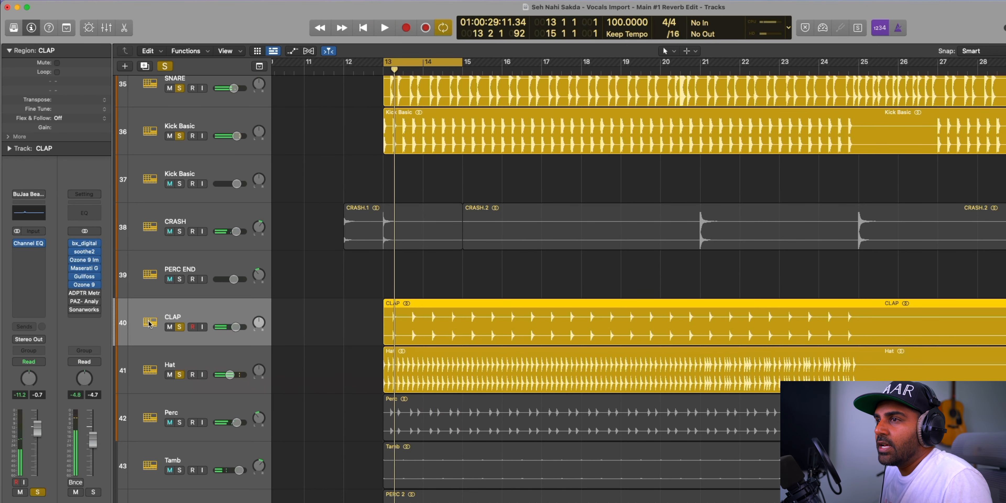
click(33, 215)
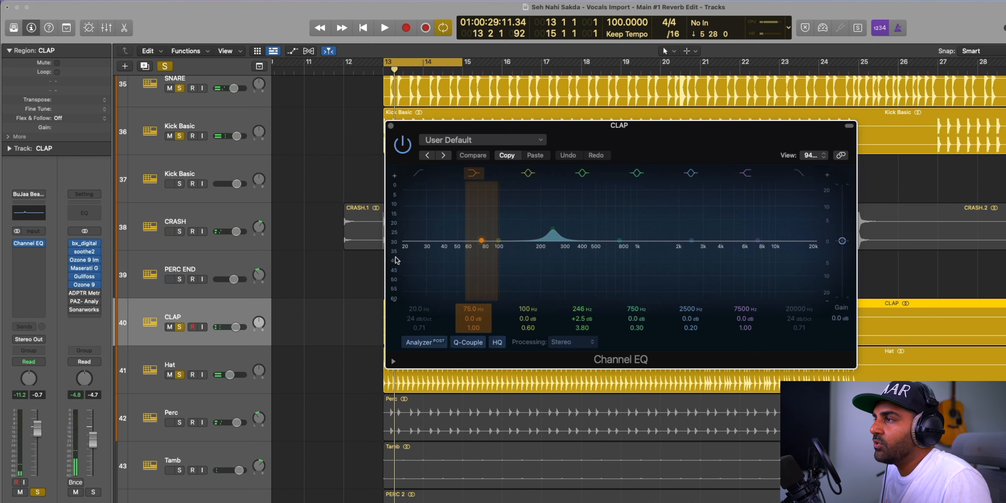
drag(630, 128, 502, 128)
click(264, 126)
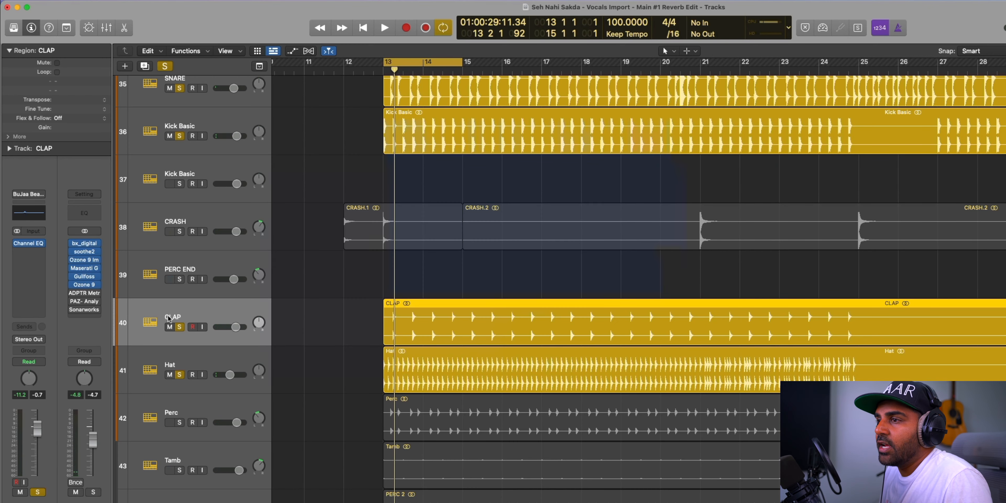
Examine the Channel EQ curve on the Hat track and close its window
click(149, 360)
click(24, 214)
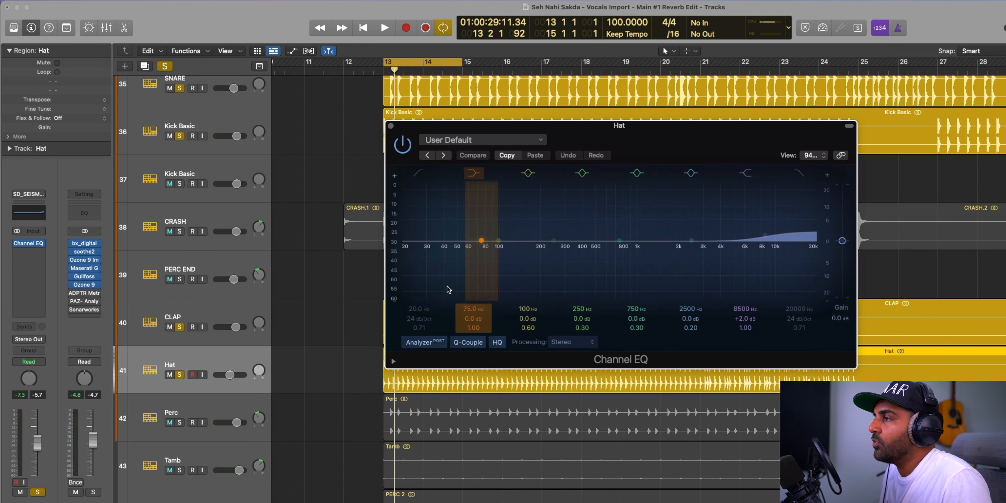
drag(674, 133, 413, 132)
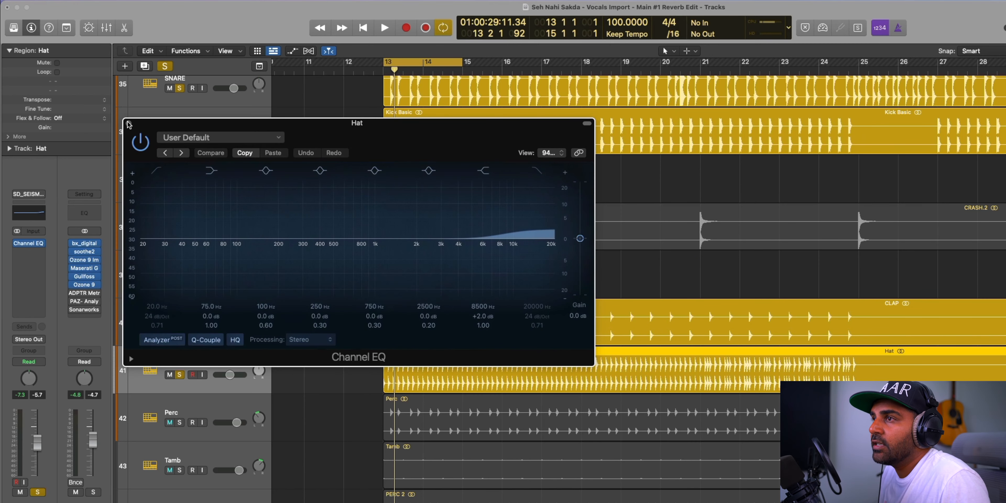
click(129, 124)
Clear the previous drum solos, listen to Perc in solo, add Tamb and PERC 2, and stop playback
click(166, 66)
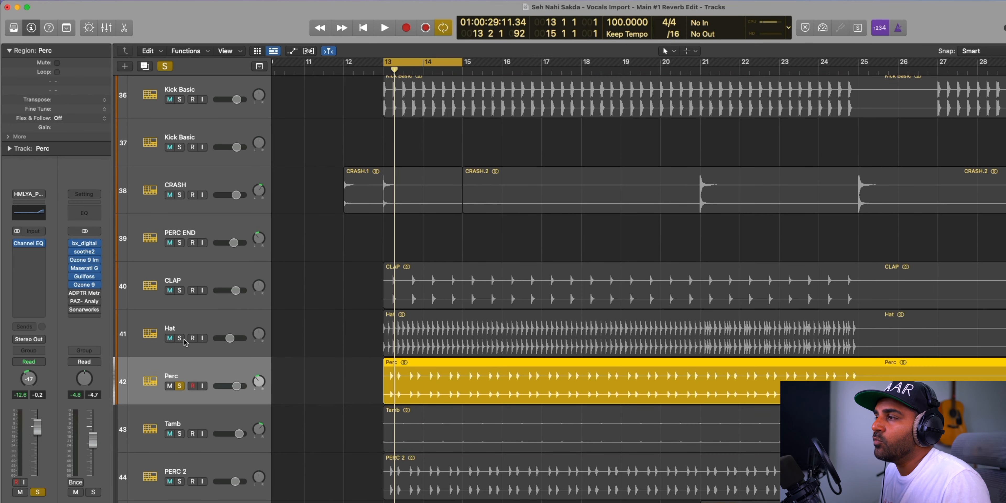
mouse_move(184, 339)
mouse_down()
mouse_move(176, 282)
mouse_move(189, 109)
mouse_move(184, 348)
mouse_up()
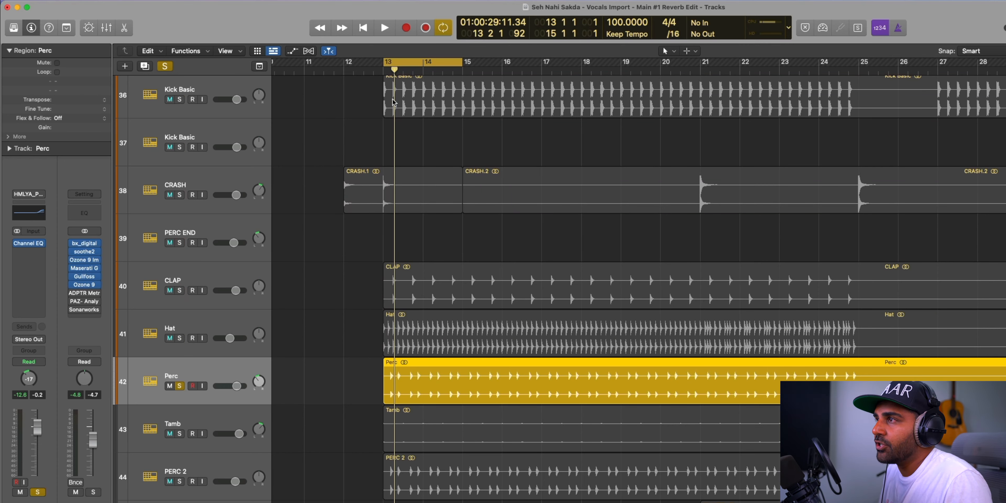
key(space)
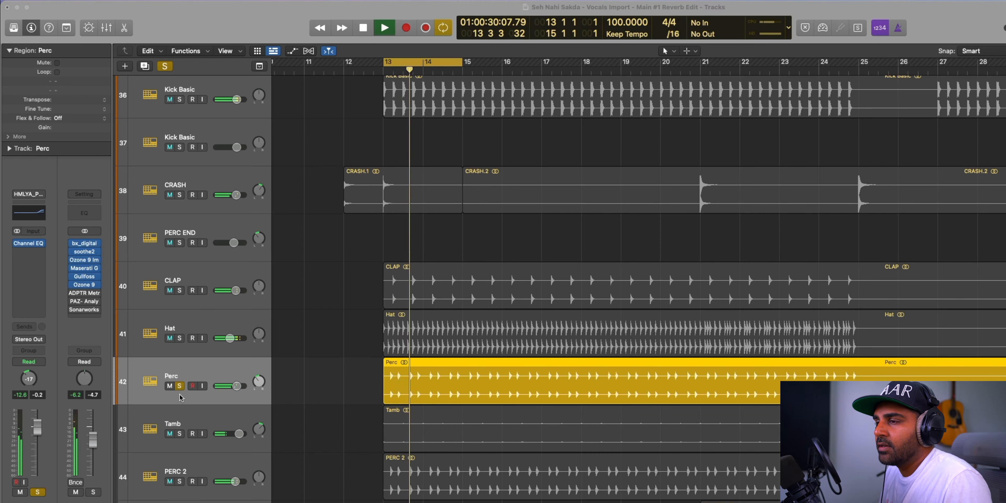
scroll(195, 325, down, 1)
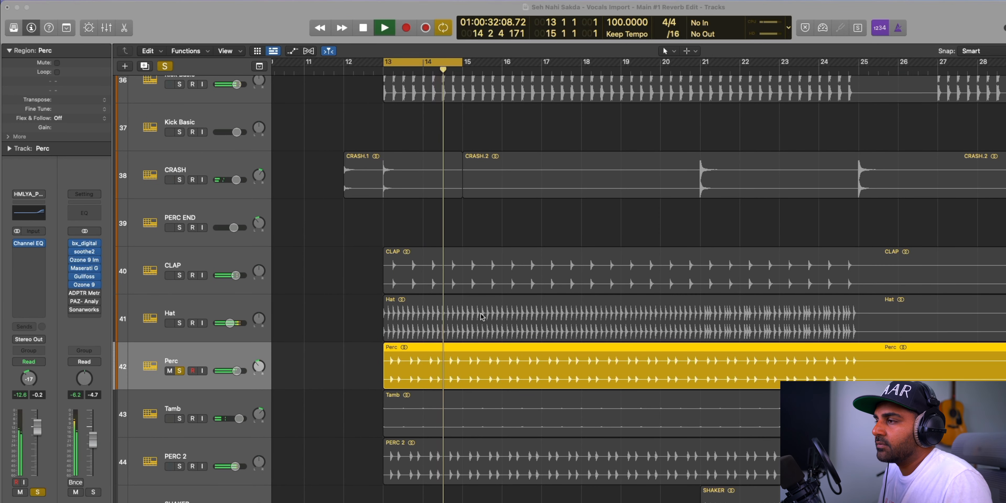
click(180, 418)
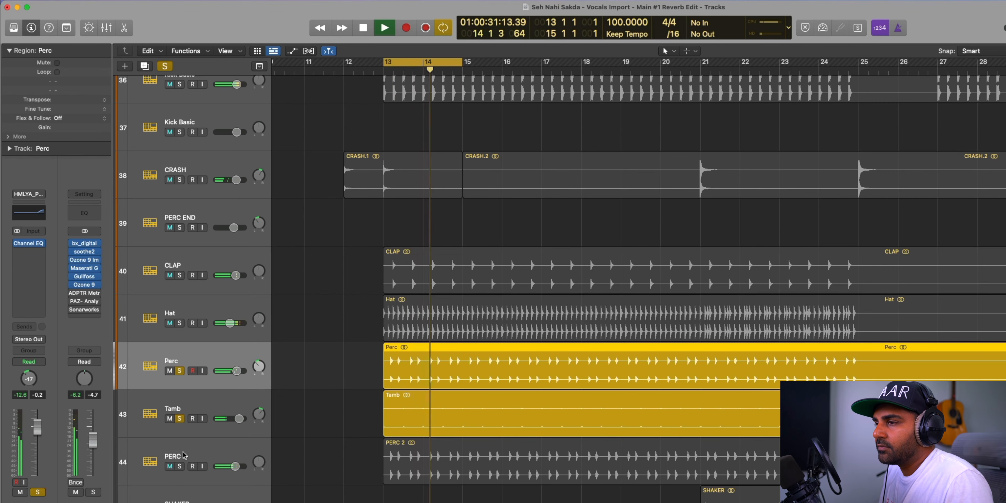
click(179, 467)
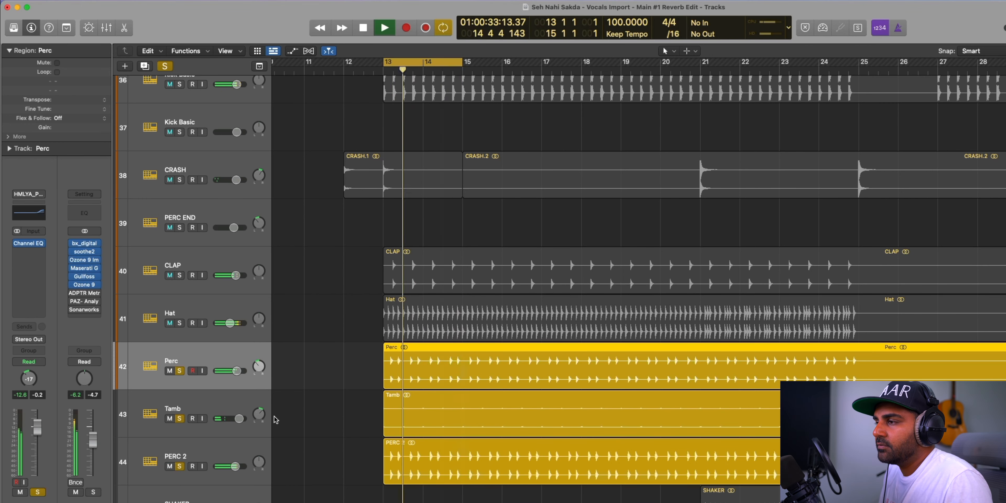
mouse_move(180, 371)
mouse_down()
mouse_move(179, 419)
mouse_move(176, 371)
mouse_up()
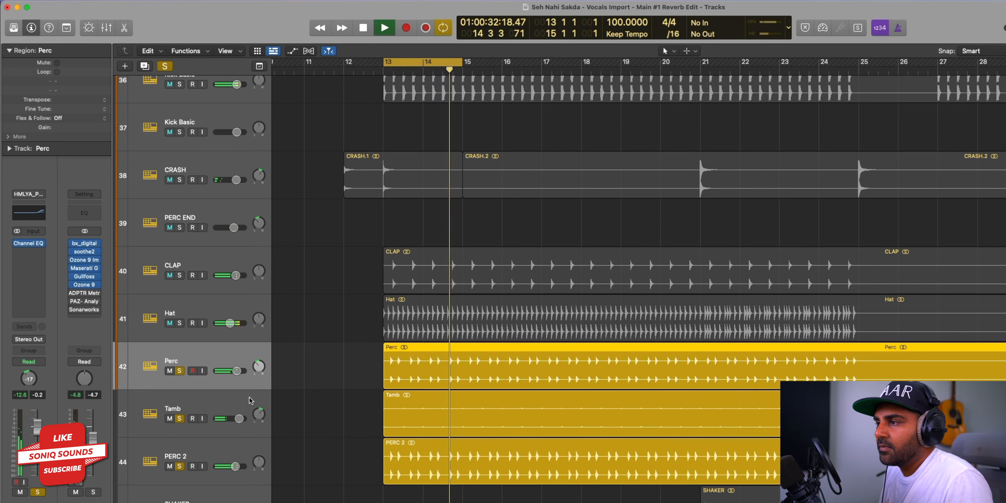
scroll(203, 375, down, 3)
scroll(248, 401, up, 4)
key(space)
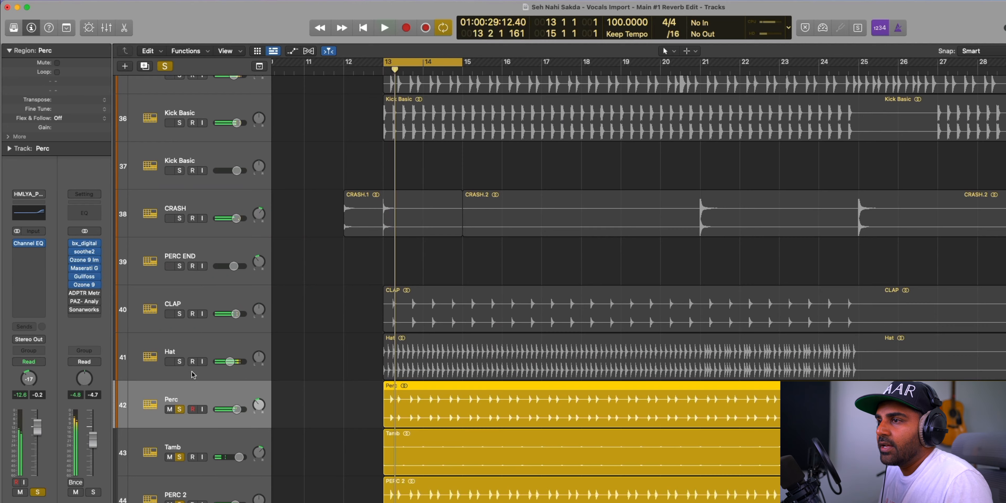
Add all tracks from Hat up to SNARE to the solo and play them together with the percussion
scroll(193, 372, up, 1)
drag(180, 375, 182, 98)
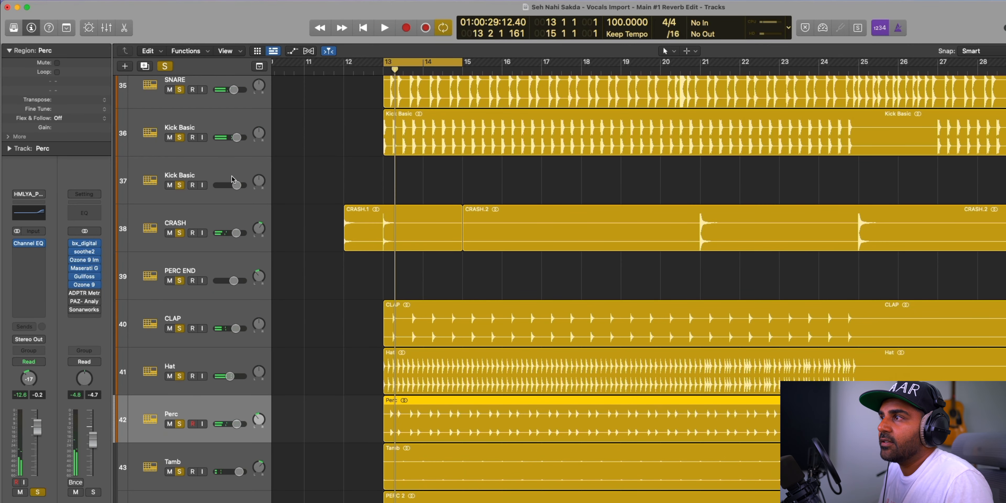
scroll(232, 180, up, 4)
key(space)
scroll(320, 340, down, 4)
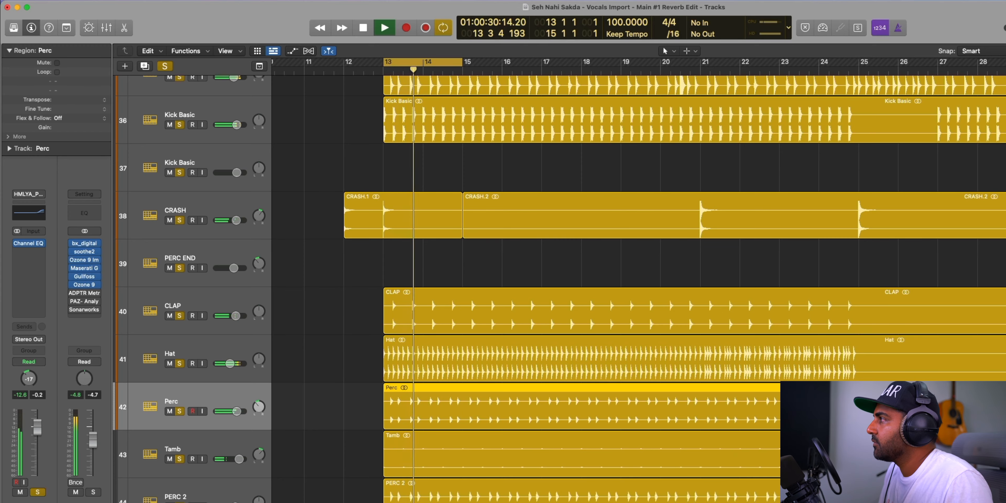
Look over the arrangement with more tracks in view while the soloed drums play, then stop playback
key(super+Up)
key(super+Up)
key(super+Up)
key(super+Up)
scroll(805, 236, right, 6)
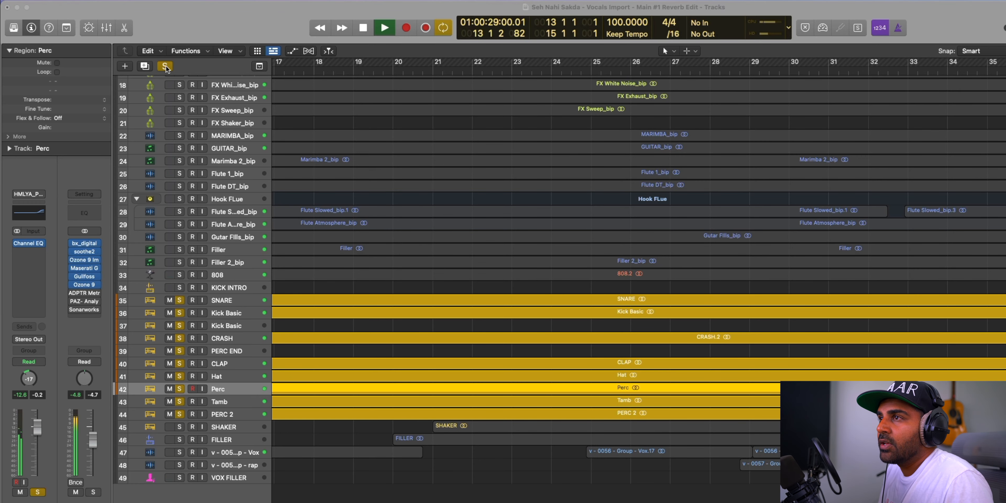
scroll(334, 470, left, 7)
click(388, 436)
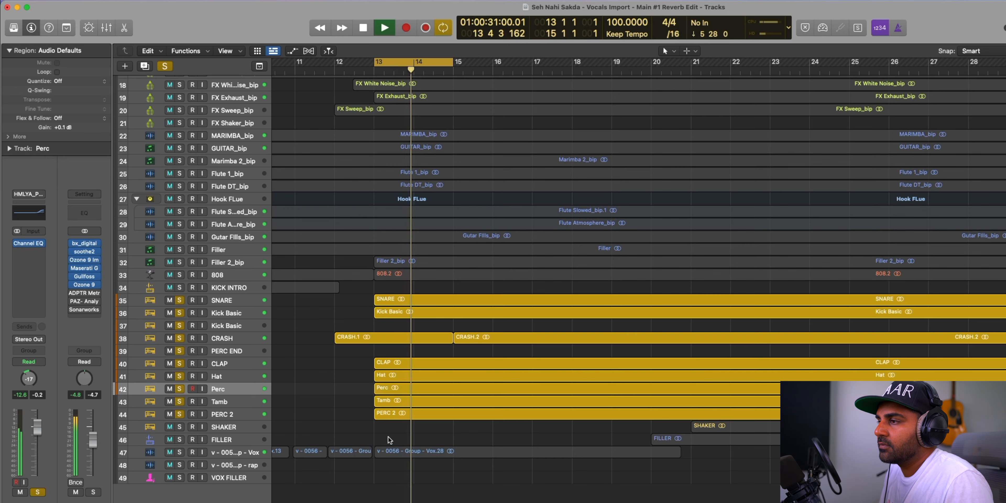
click(384, 28)
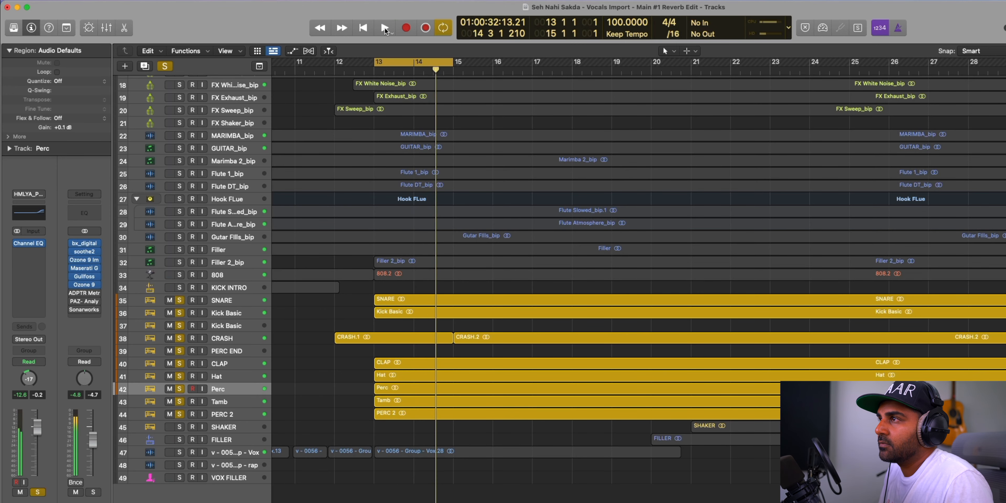
Set the cycle range to bars 21–25 and add the SHAKER and FILLER tracks to the solo
click(443, 28)
scroll(475, 228, right, 6)
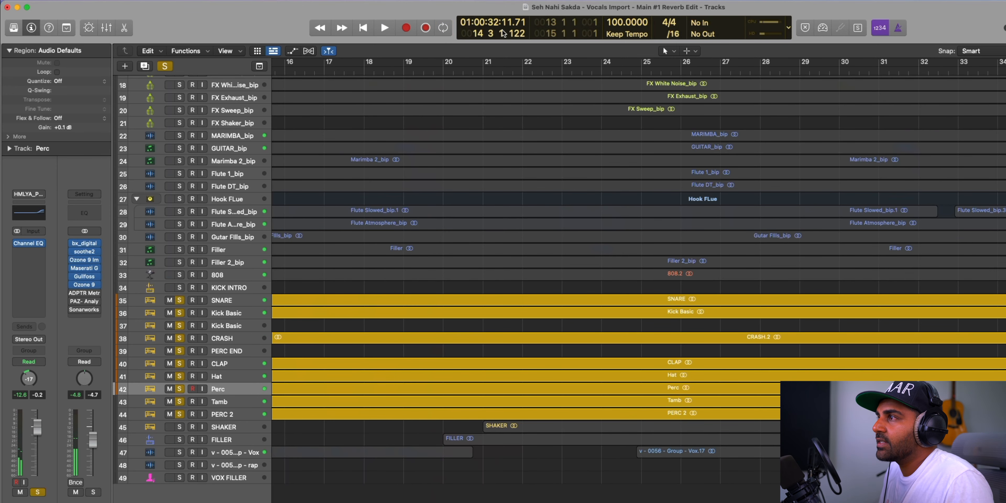
drag(483, 63, 640, 66)
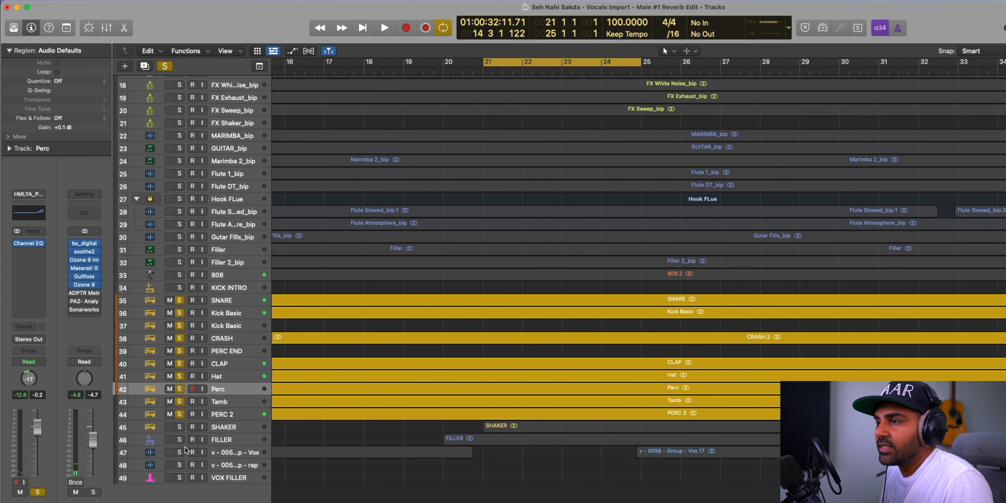
drag(178, 429, 180, 441)
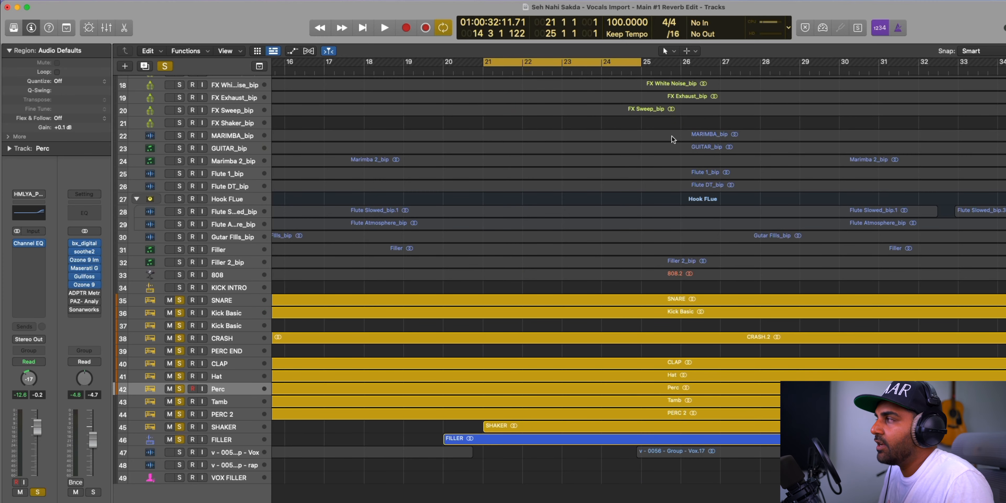
Extend the cycle to bars 20–26, play the soloed drums with SHAKER and FILLER, then clear all solos and stop playback
key(super+Down)
key(super+Down)
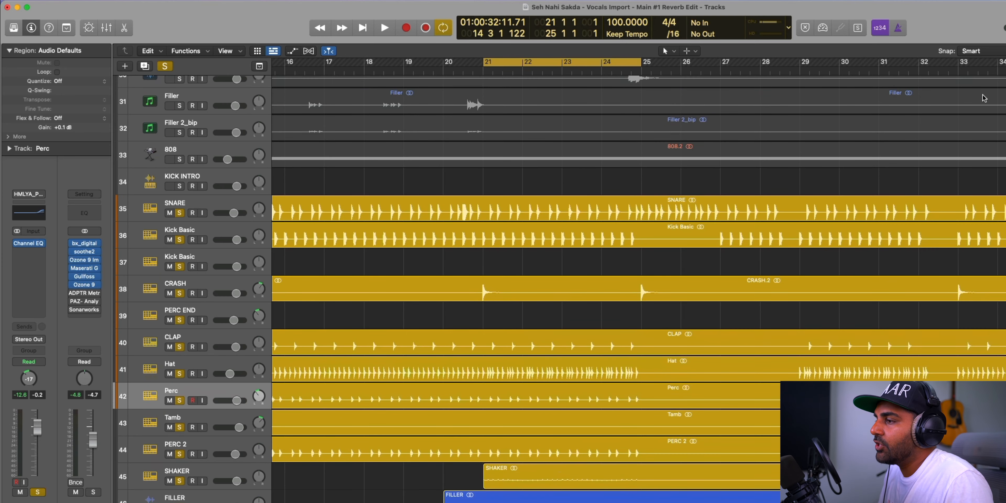
scroll(489, 190, down, 5)
drag(445, 63, 672, 93)
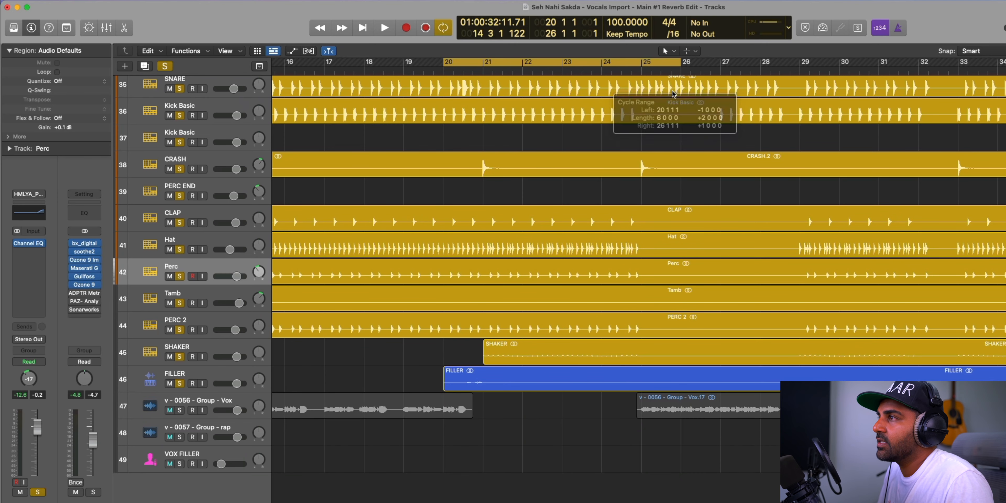
key(space)
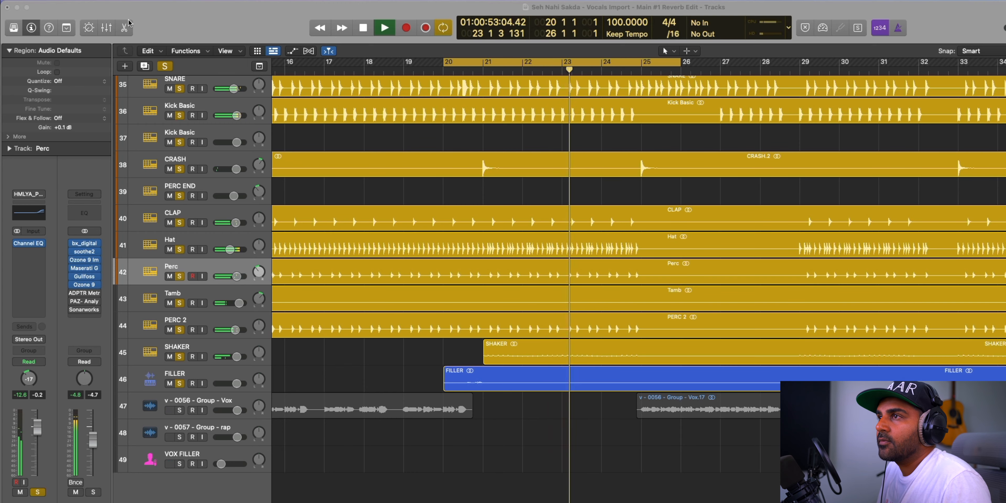
click(164, 66)
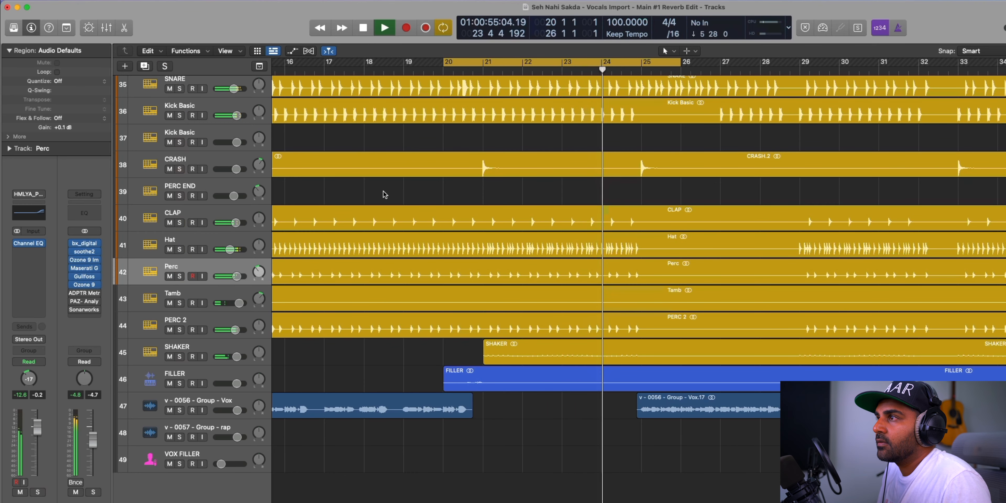
click(363, 28)
Examine the placement of the FX regions over the song and return to the drum and vocal tracks
scroll(702, 362, right, 10)
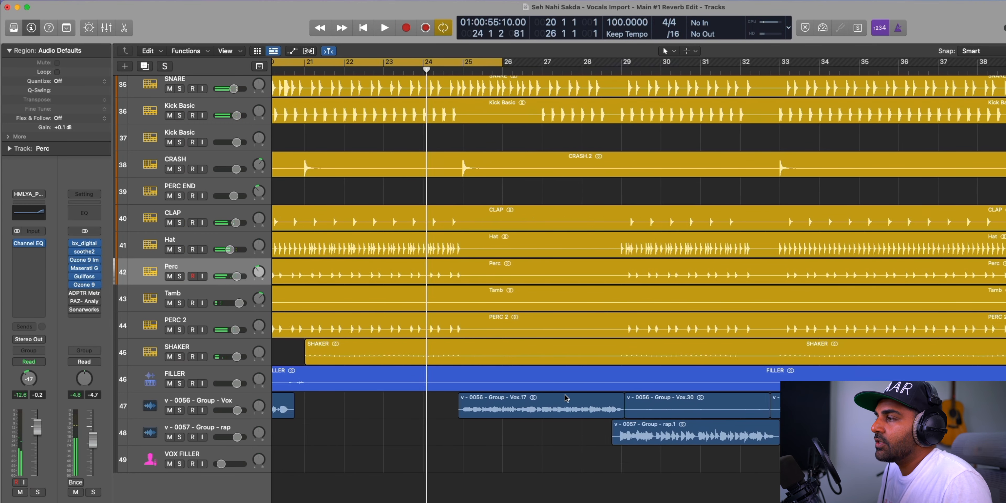
scroll(415, 344, up, 20)
scroll(526, 365, left, 10)
scroll(557, 331, left, 15)
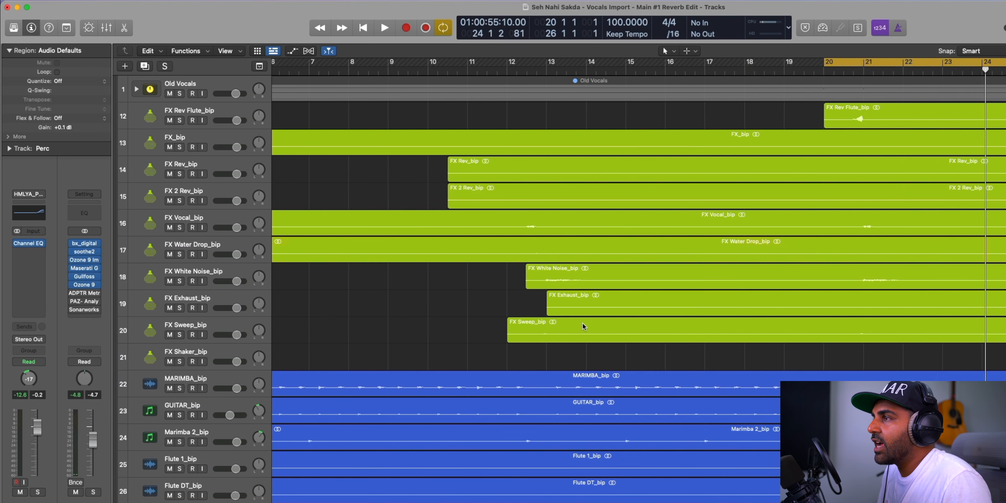
scroll(543, 329, right, 5)
scroll(544, 330, left, 4)
scroll(543, 330, right, 10)
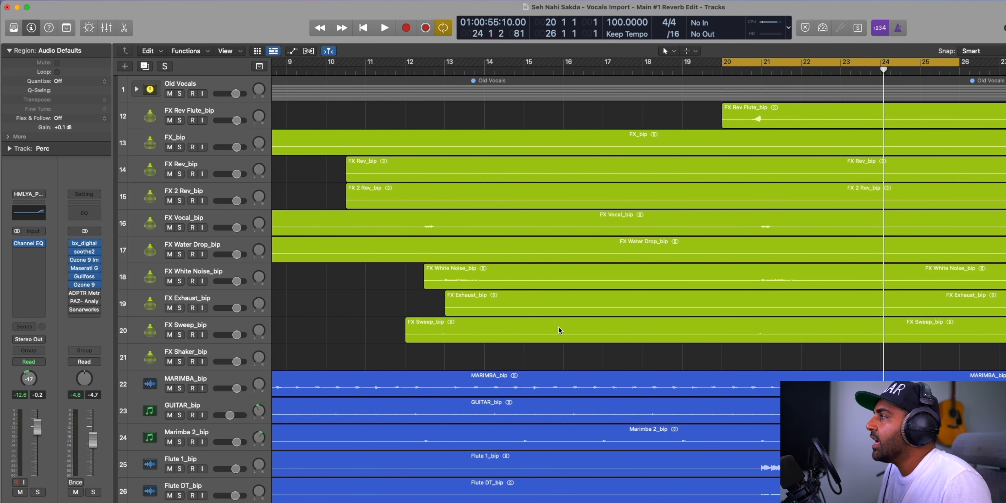
key(super+Right)
key(super+Right)
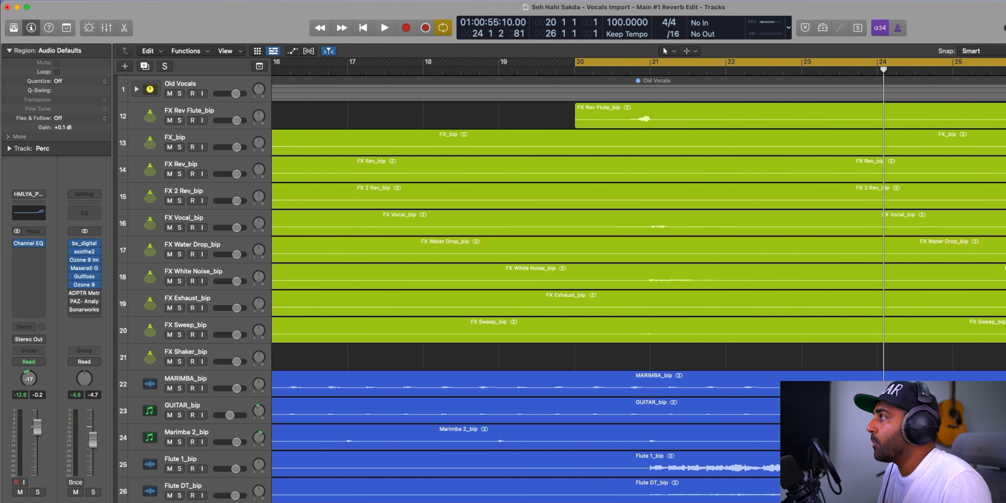
key(super+Left)
key(super+Left)
scroll(327, 392, down, 15)
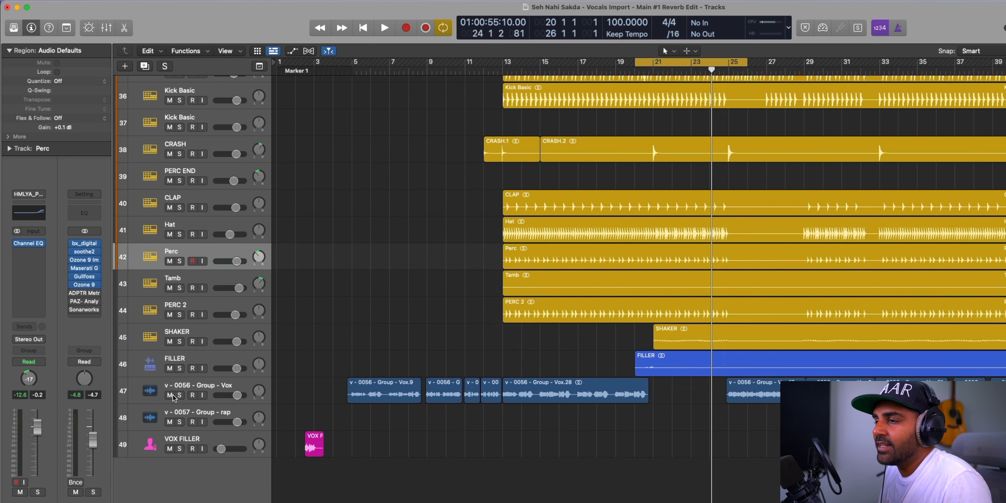
Mute the Group Vox, Group rap and VOX FILLER tracks, cycle bars 21–27, and listen to the instrumental before stopping
drag(170, 395, 173, 452)
drag(658, 60, 678, 61)
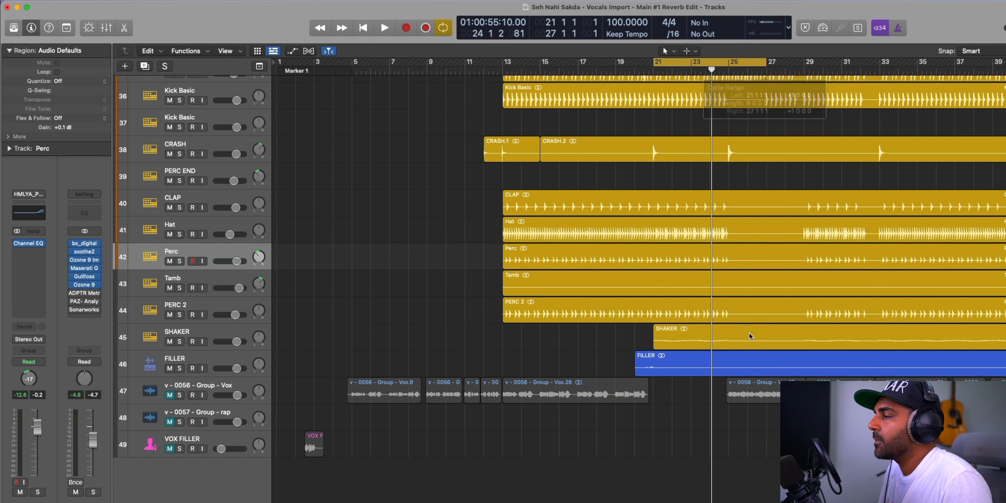
key(space)
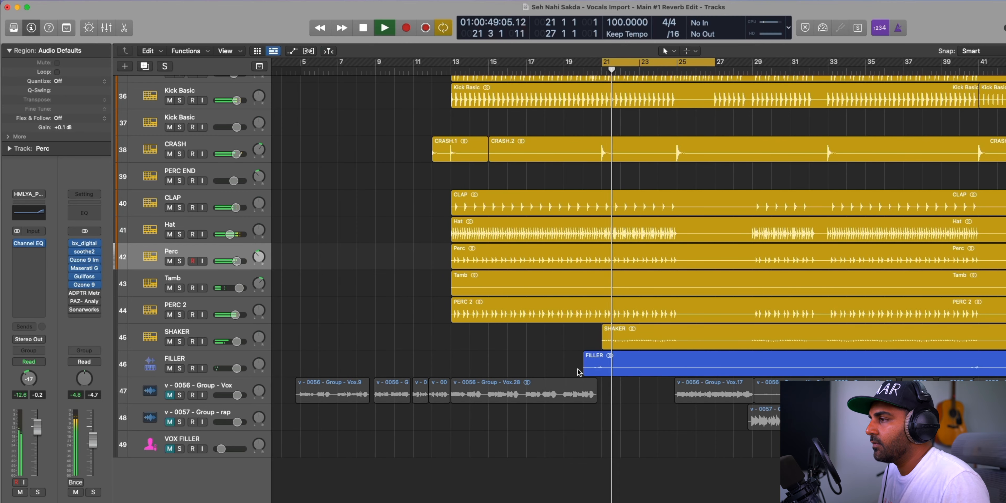
scroll(579, 371, up, 5)
scroll(673, 370, down, 4)
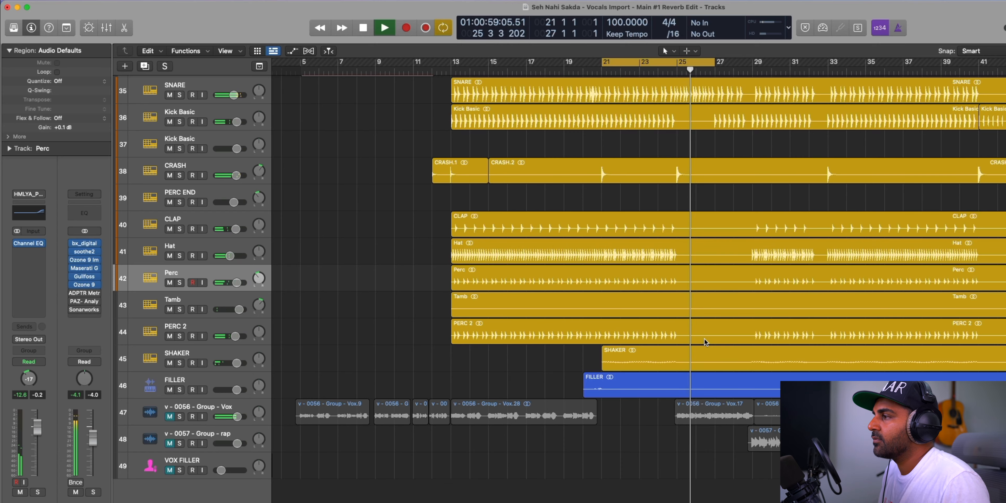
scroll(708, 336, up, 5)
key(space)
scroll(627, 349, down, 5)
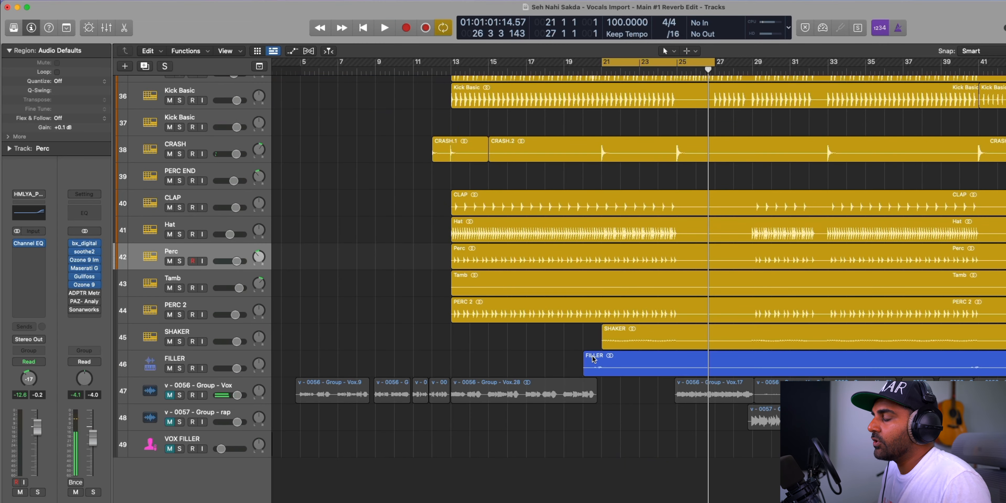
Unmute the Group Vox track, cycle bars 7–13, and start playback with its inserts and sends bypassed
click(191, 381)
drag(338, 67, 451, 67)
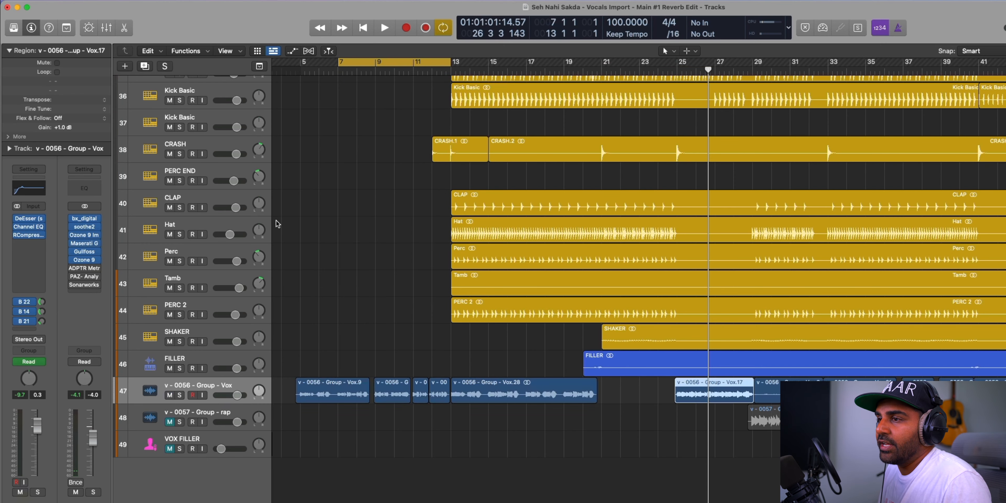
click(343, 75)
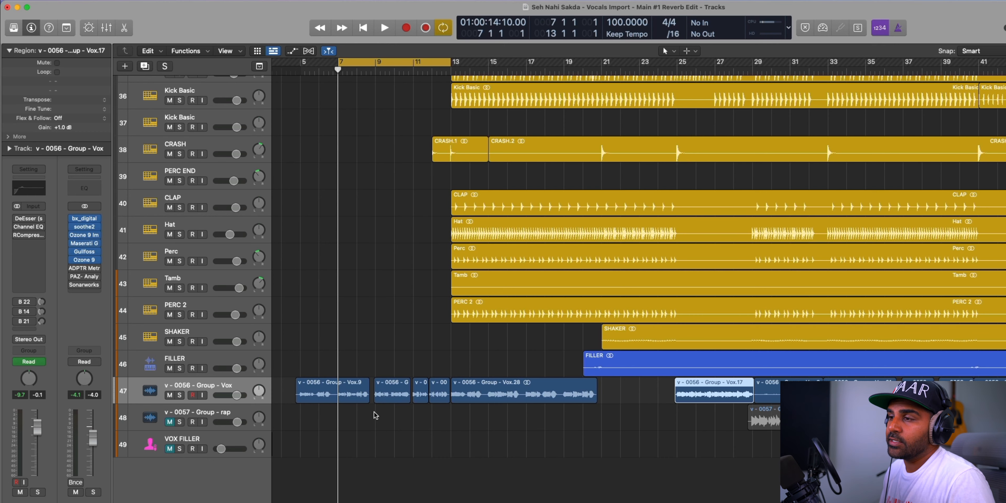
key(space)
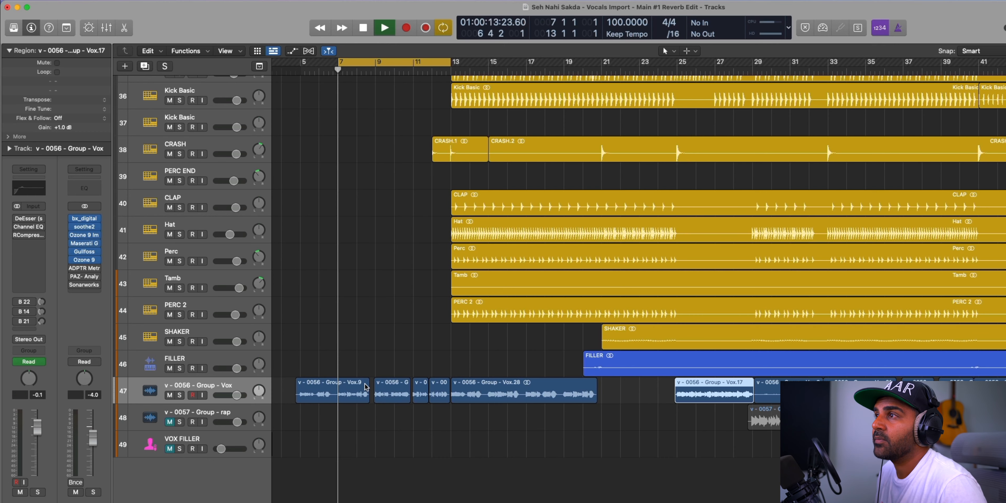
Solo the Group Vox track, listen to the unprocessed vocal, and stop playback
click(179, 395)
click(193, 386)
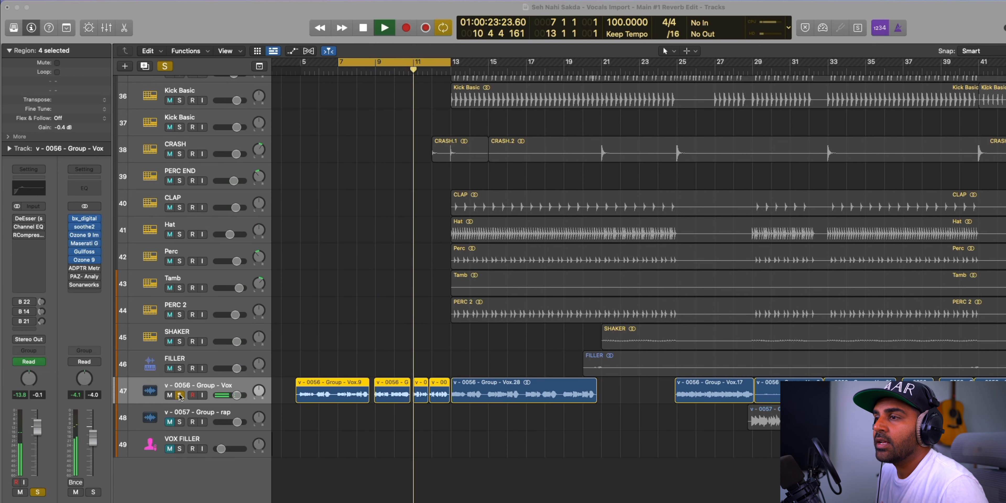
click(198, 386)
key(space)
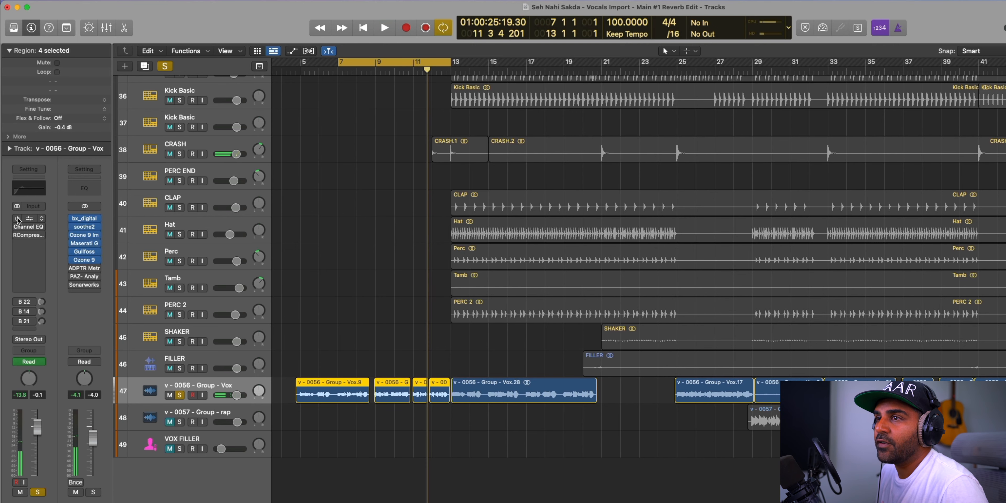
Re-enable the DeEsser, Channel EQ and RCompressor on Group Vox and show the EQ and compressor windows together
mouse_move(20, 231)
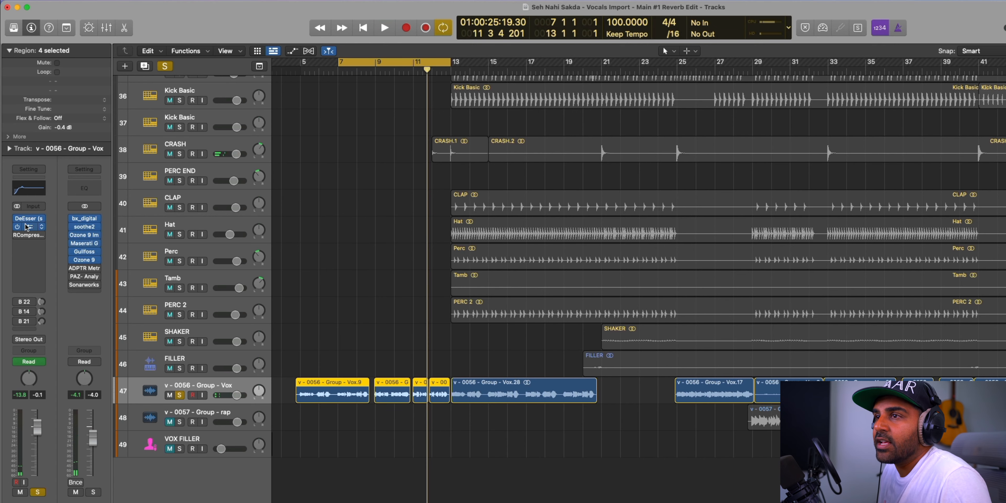
click(27, 227)
drag(547, 124, 376, 113)
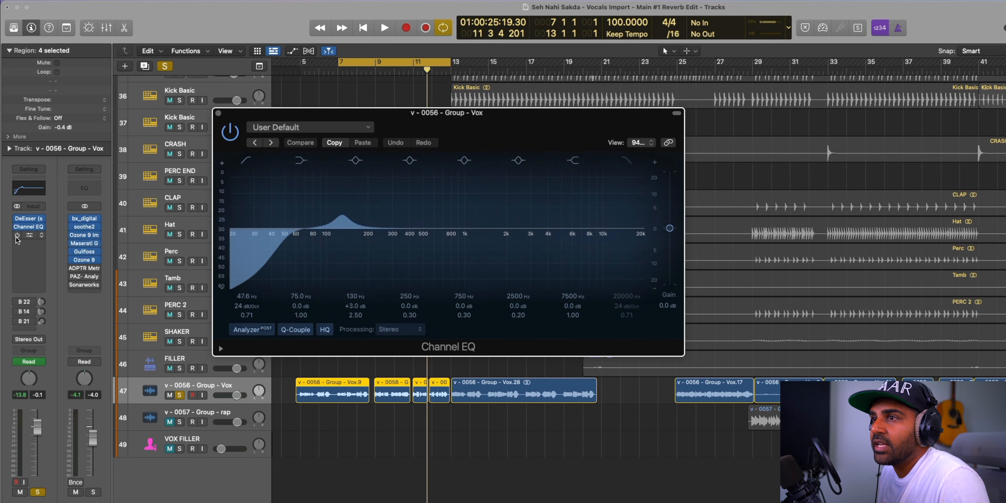
click(28, 235)
drag(496, 129, 546, 104)
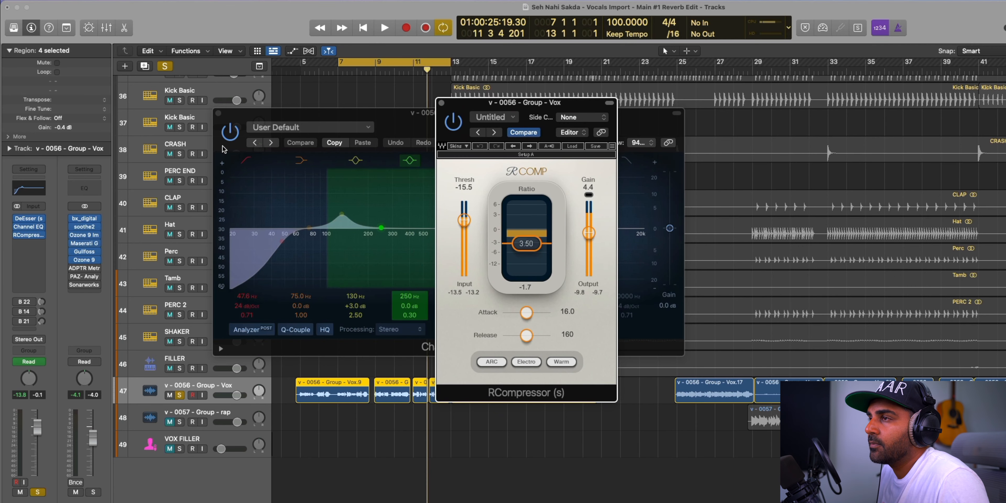
Compare the soloed vocal with the Channel EQ and RCompressor bypassed and re-enabled, then close both windows and stop playback
key(space)
click(227, 133)
click(444, 106)
click(452, 121)
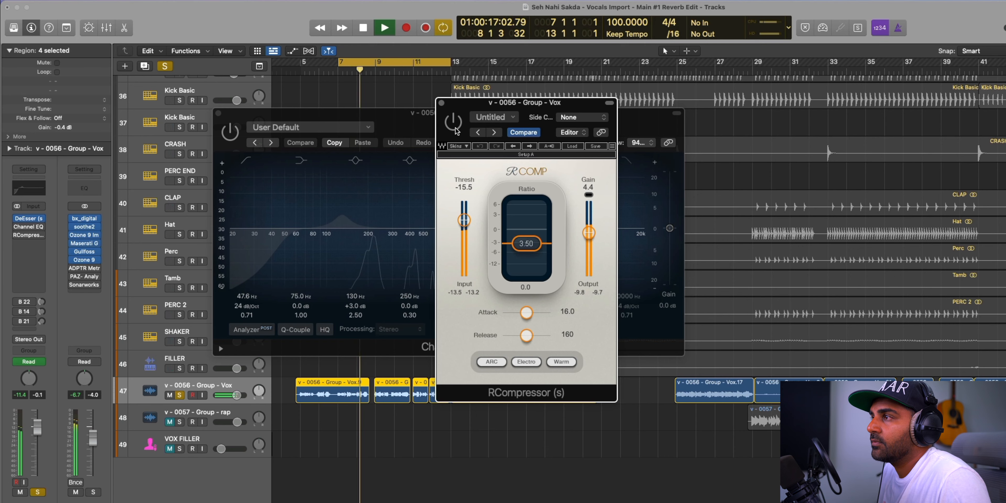
click(230, 132)
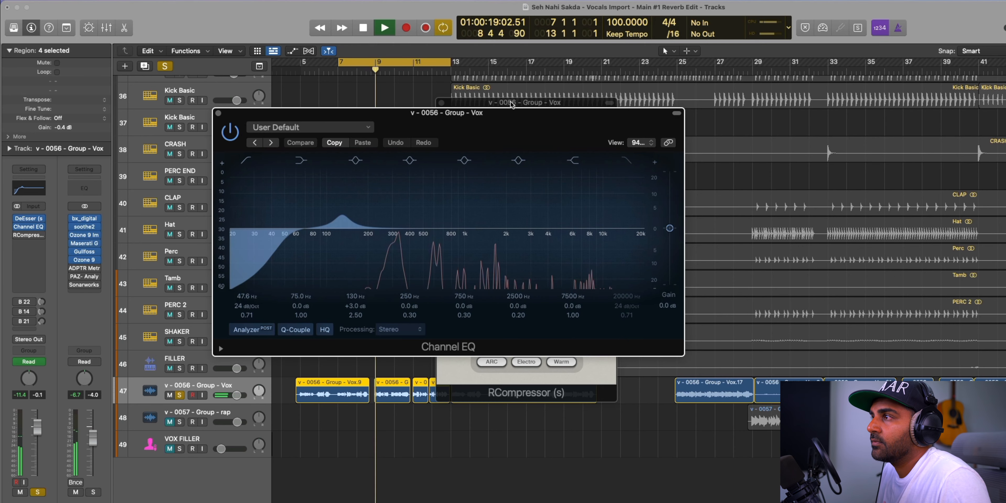
click(448, 104)
click(453, 121)
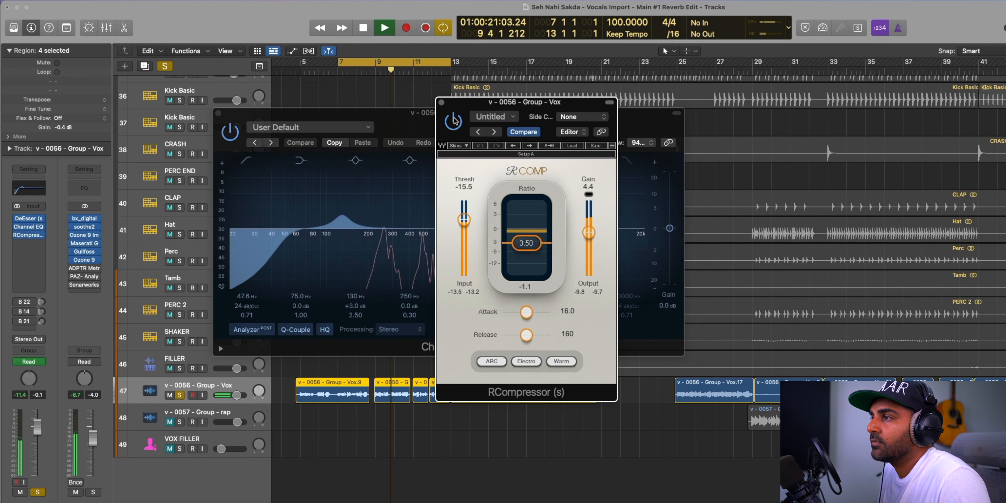
click(441, 102)
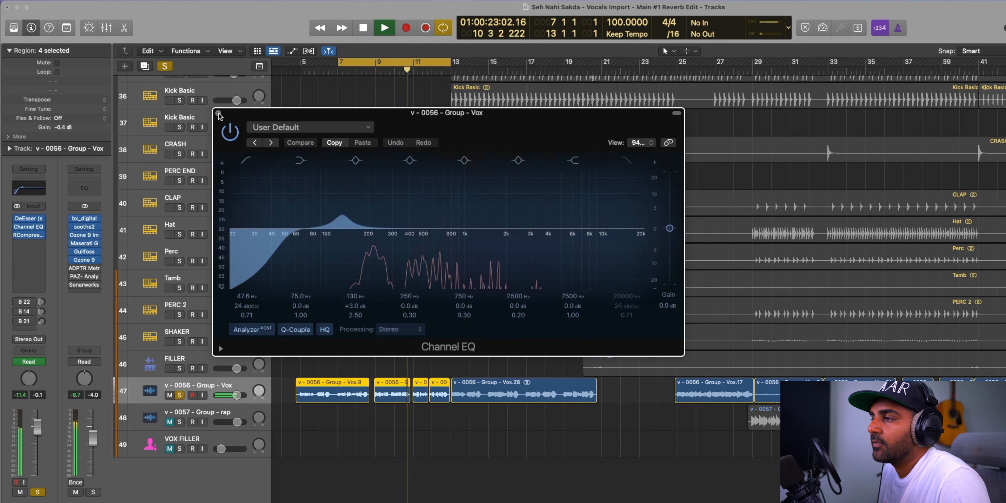
click(218, 113)
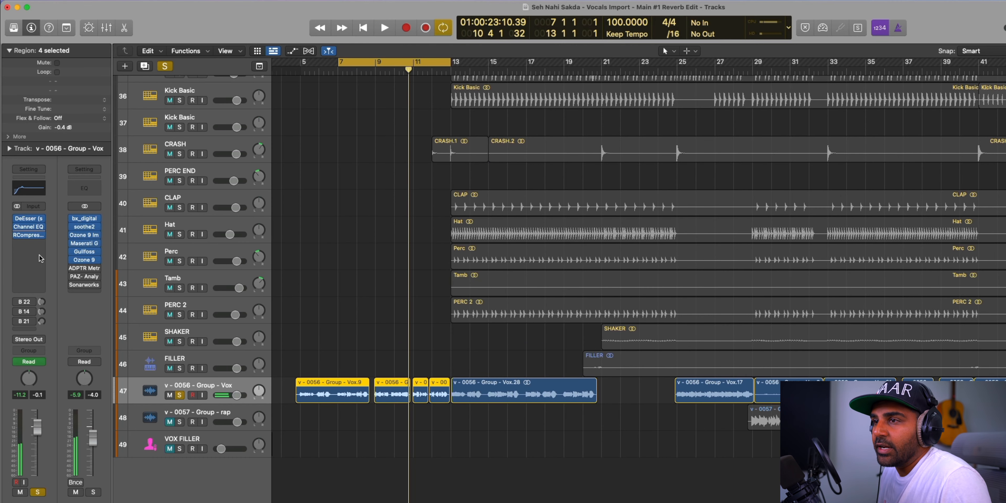
Enable the vocal's Bus 22 reverb send, extend the cycle to bars 5–13, listen to the vocal with it, and stop
click(26, 303)
click(28, 302)
click(18, 302)
click(347, 315)
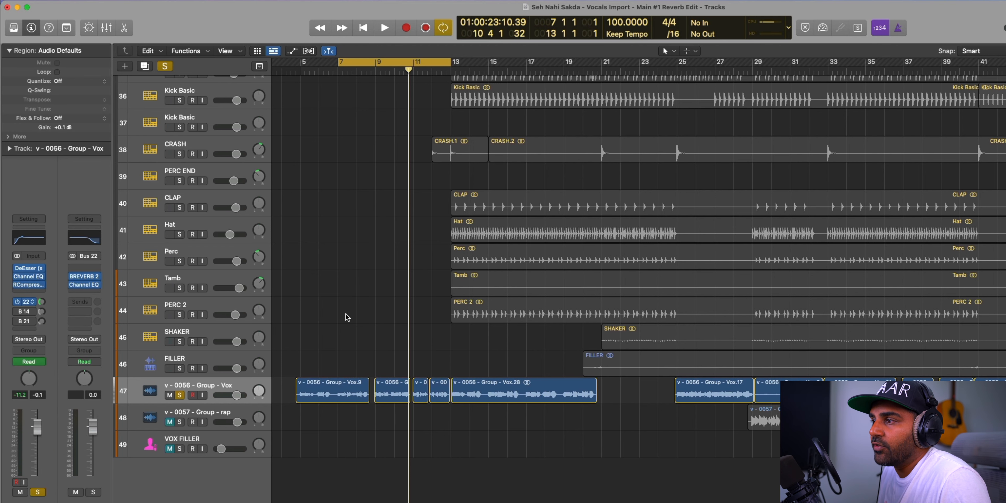
drag(310, 61, 450, 64)
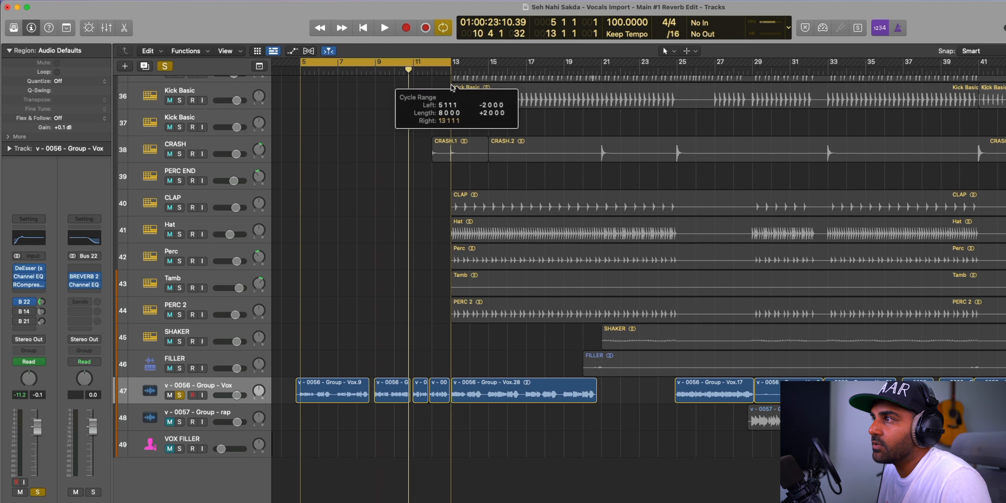
key(space)
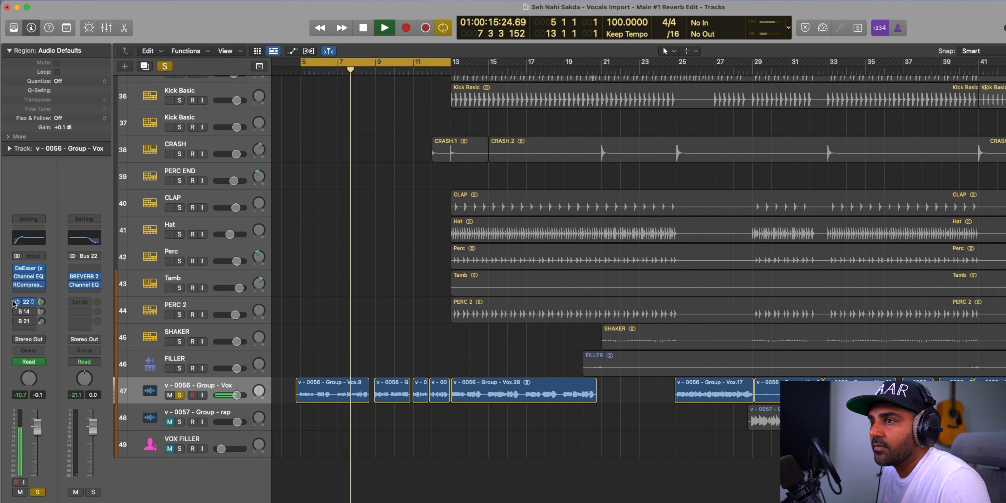
key(space)
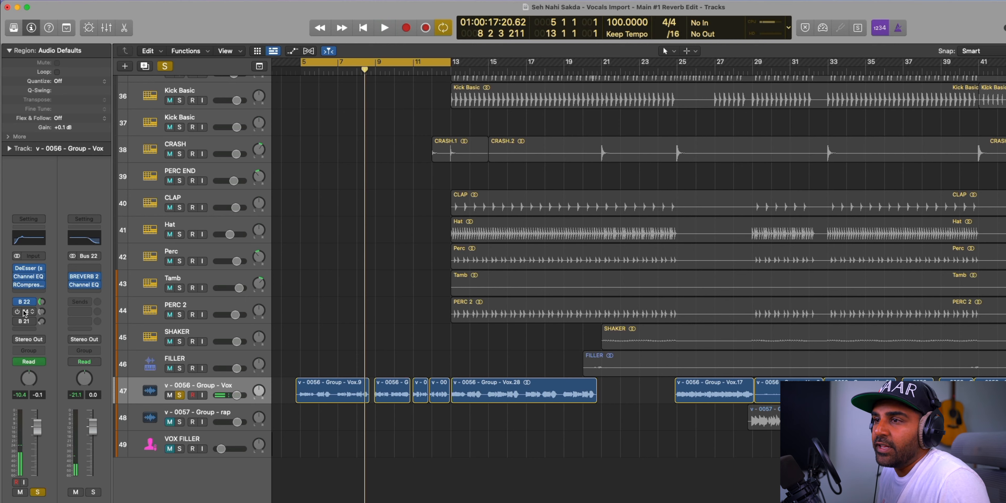
Enable the vocal's Bus 14 send, open its RVerb reverb, and listen to the soloed vocal with it before stopping
click(24, 312)
click(3, 285)
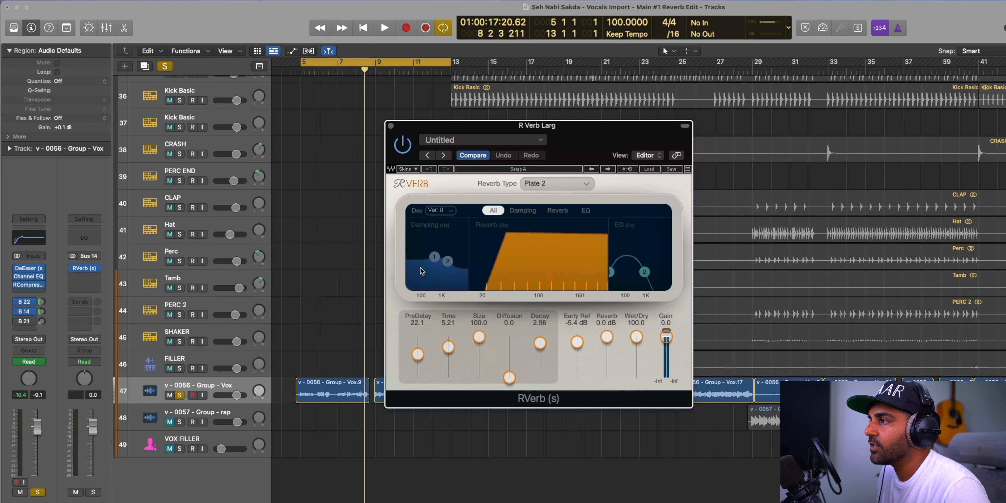
key(space)
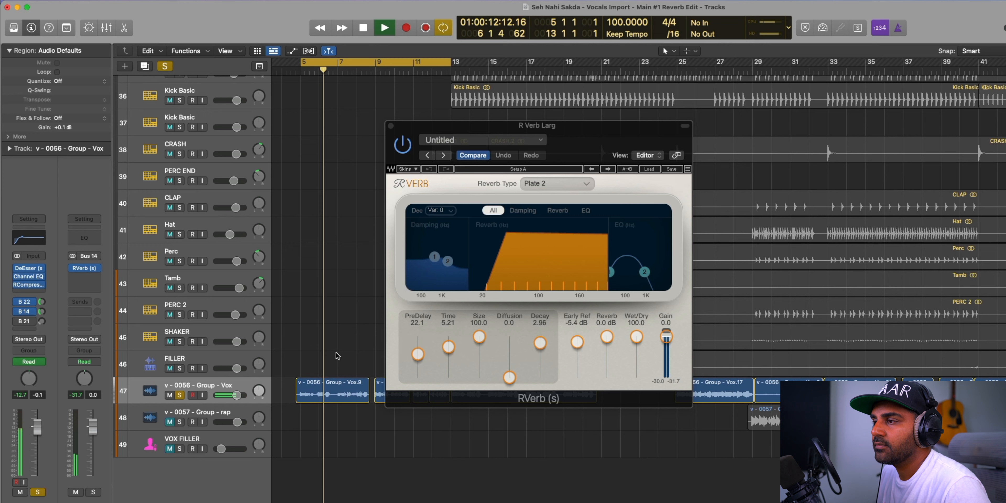
key(space)
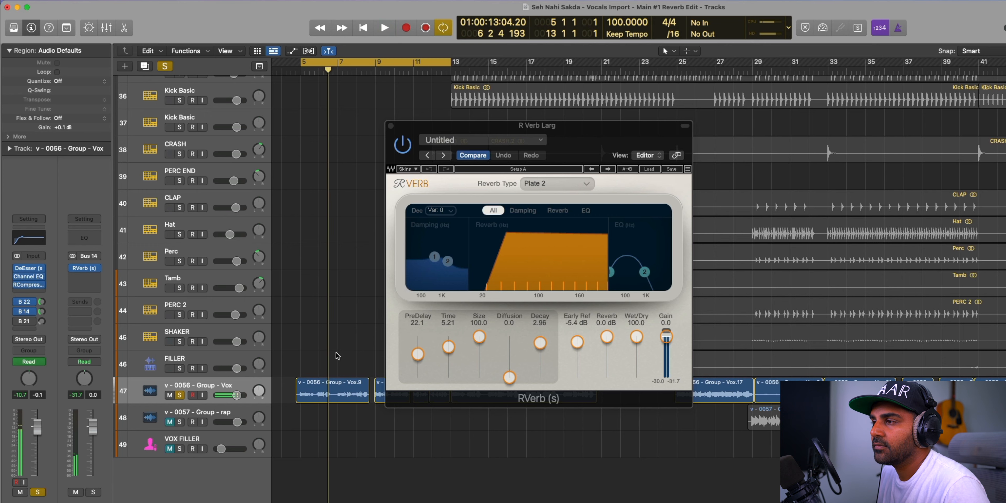
Enable the vocal's Bus 21 delay send, listen to it briefly, and close the RVerb window
click(26, 321)
click(33, 322)
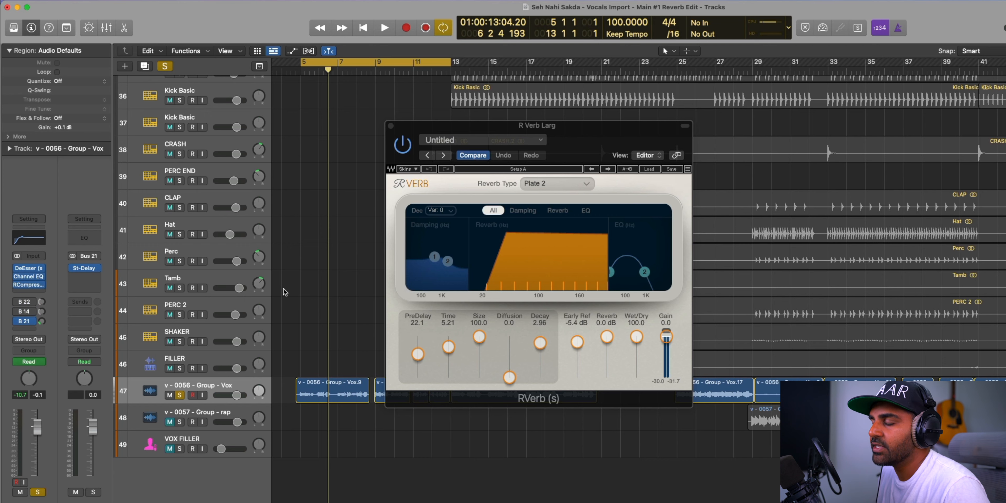
key(space)
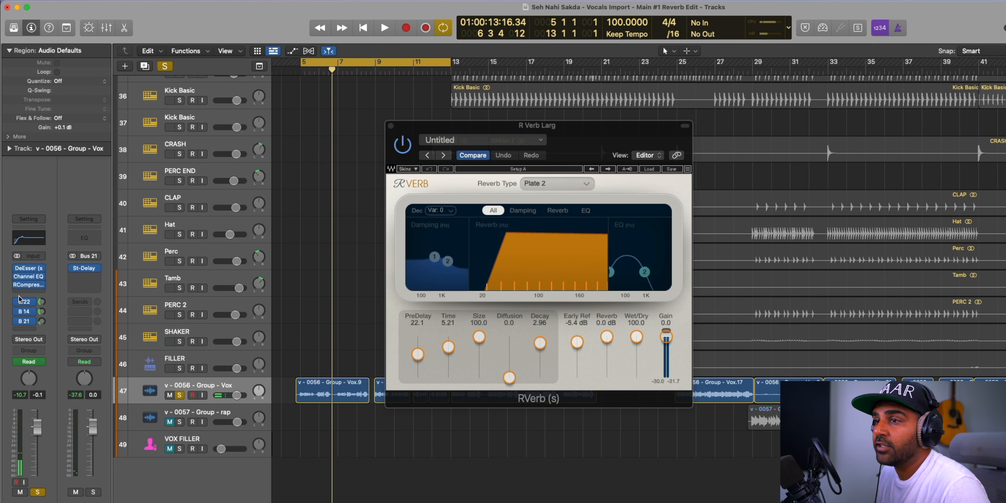
click(390, 126)
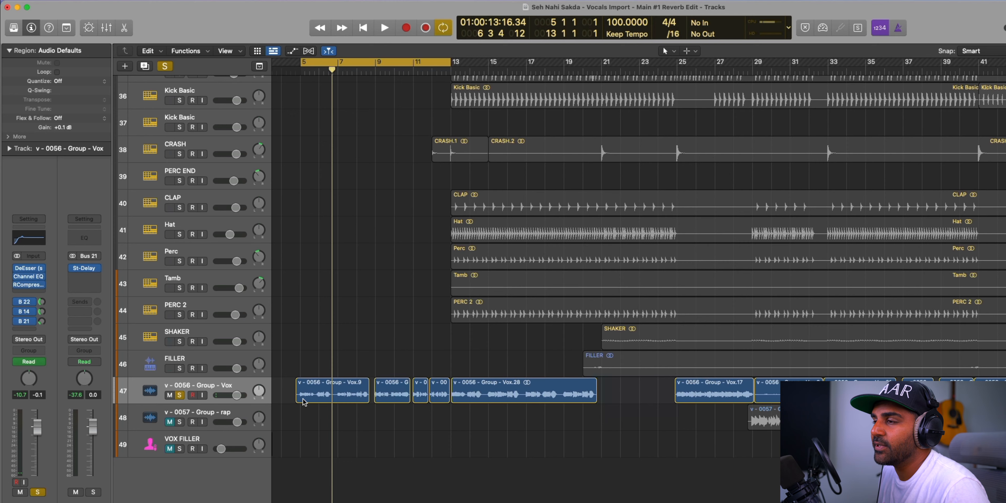
Play the cycled section and clear the solo to hear the processed vocal within the full mix
key(space)
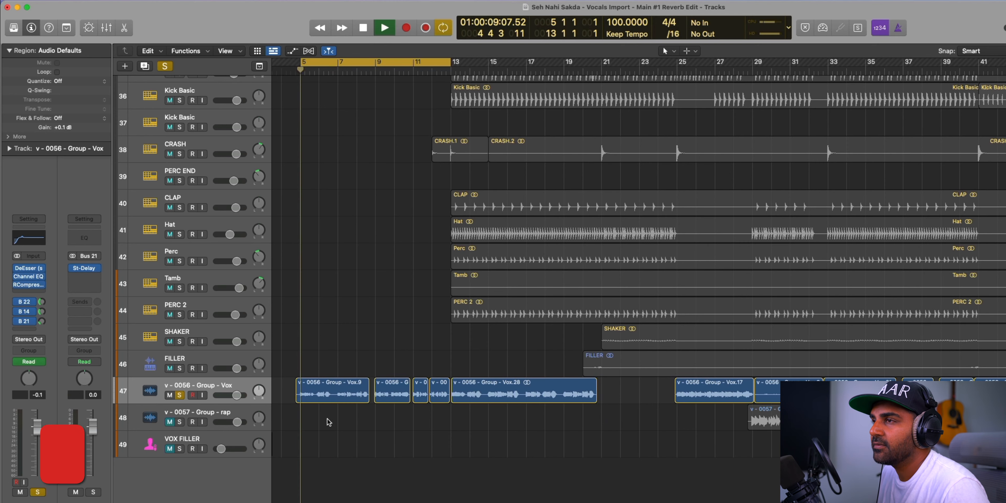
click(165, 67)
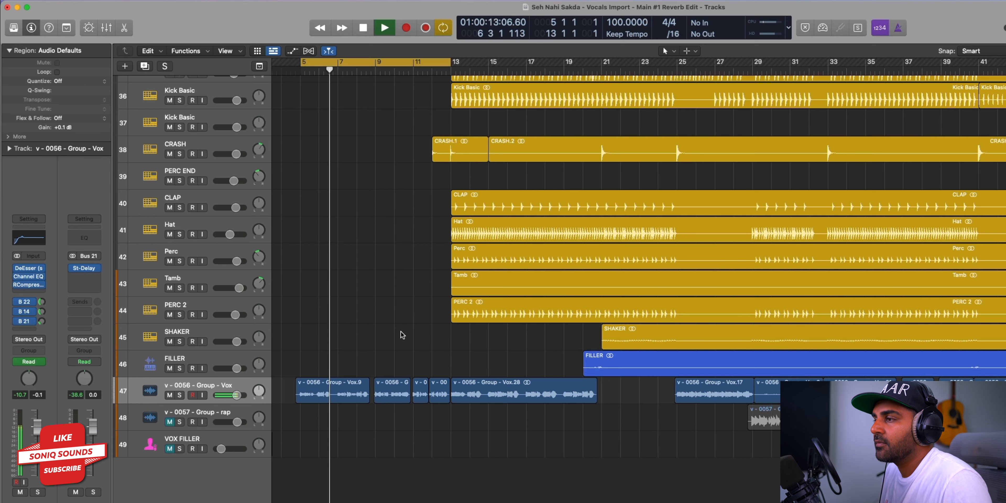
scroll(398, 325, right, 3)
scroll(387, 332, left, 3)
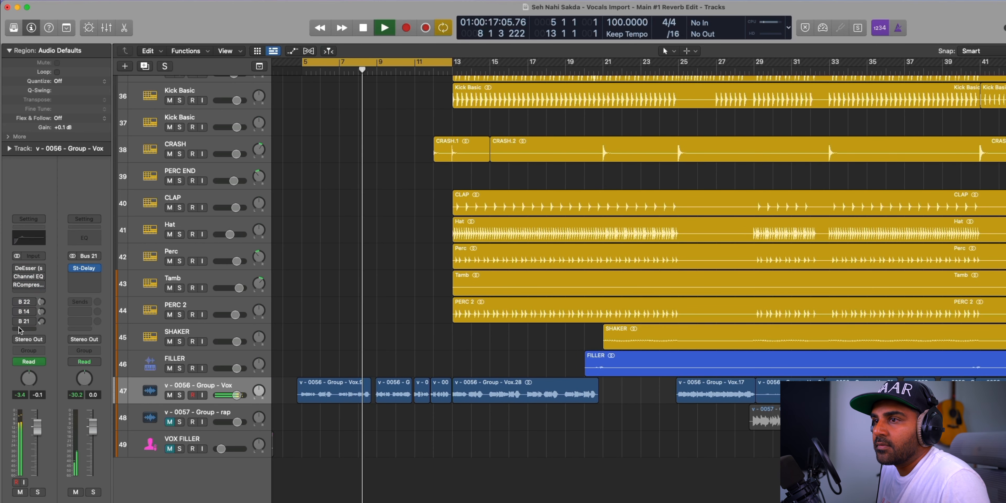
Compare Group Vox with all its plug-ins and sends bypassed and re-enabled, then stop playback and turn off the cycle
drag(18, 323, 18, 268)
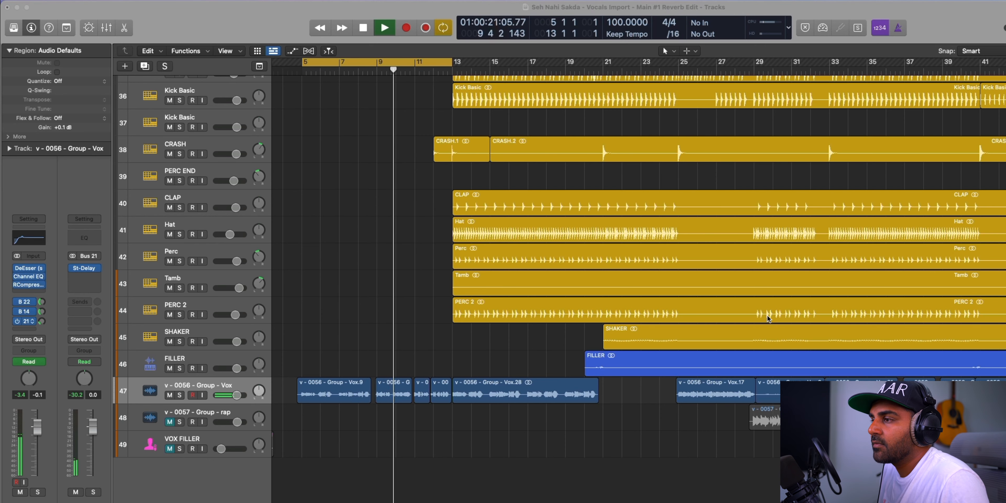
click(509, 351)
key(space)
key(c)
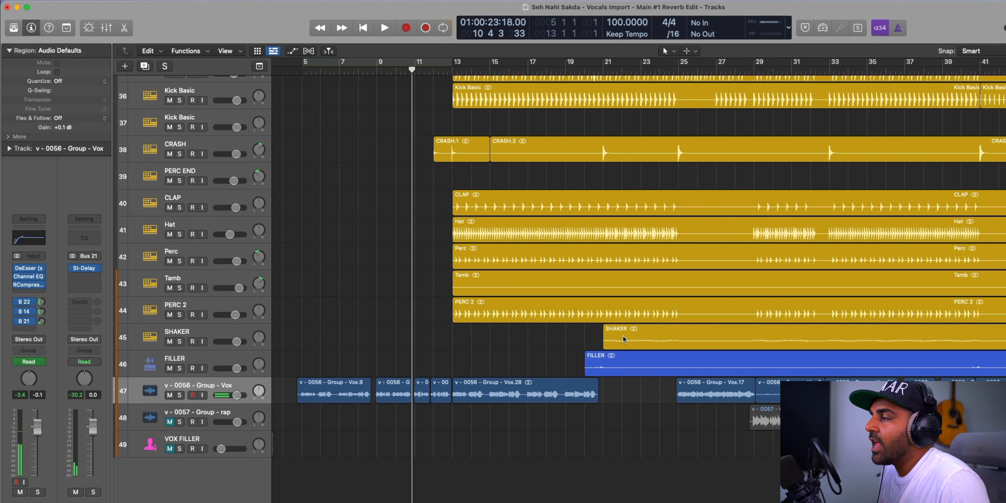
Unmute the Group rap track, set the cycle to bars 29–33, and play the section
scroll(622, 335, left, 5)
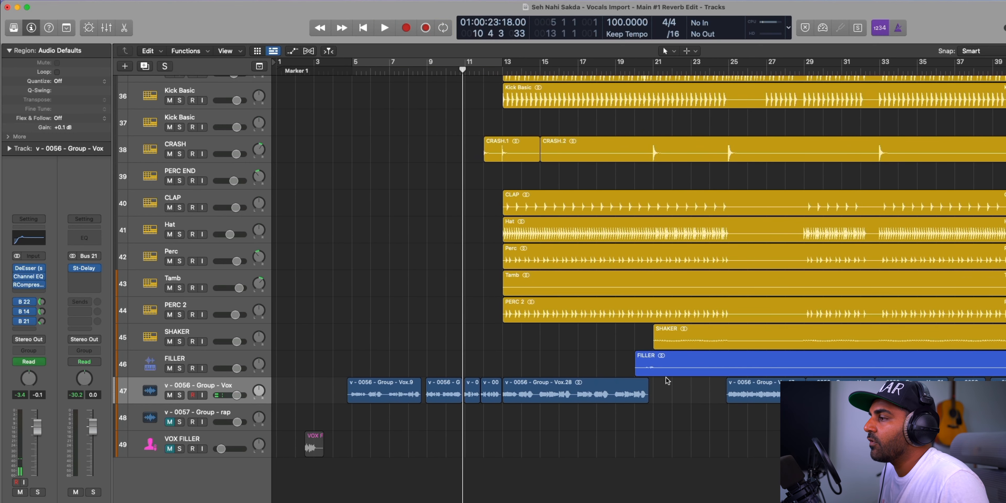
scroll(659, 376, right, 2)
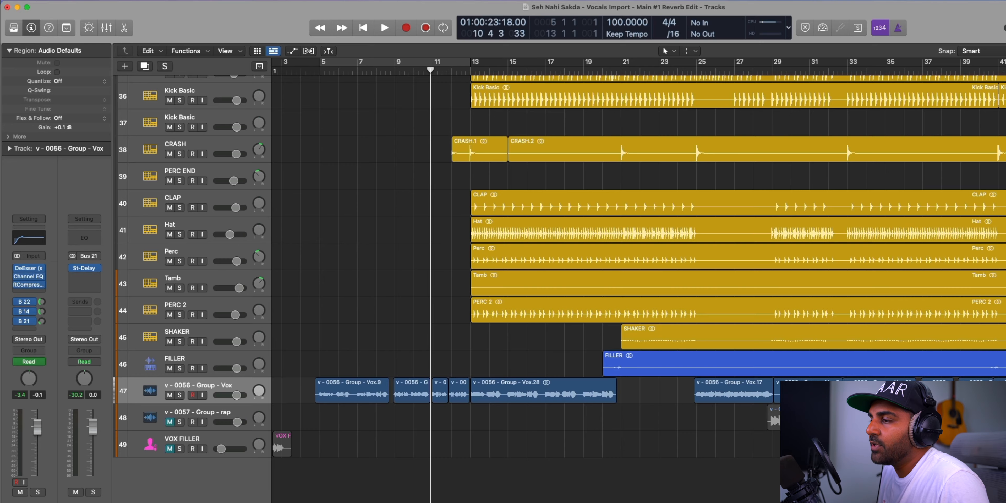
scroll(704, 501, right, 12)
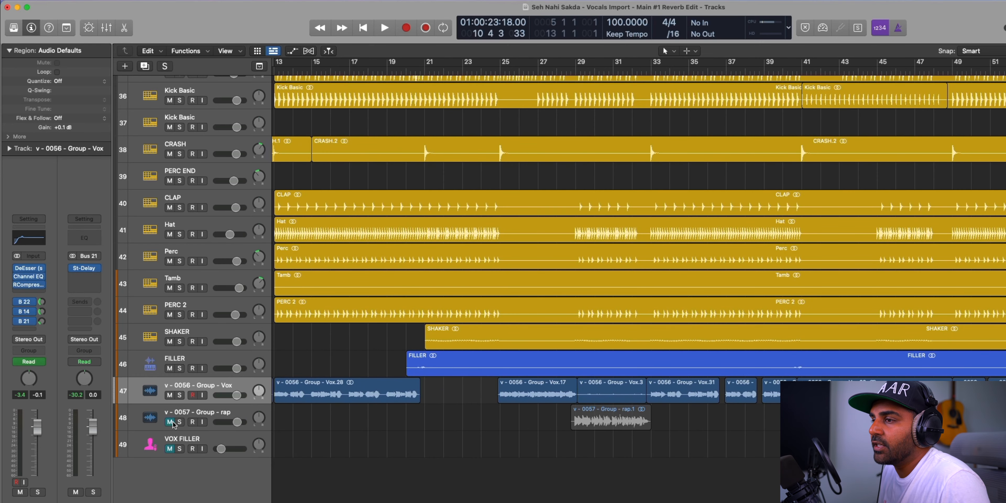
click(170, 422)
drag(575, 68, 648, 85)
key(space)
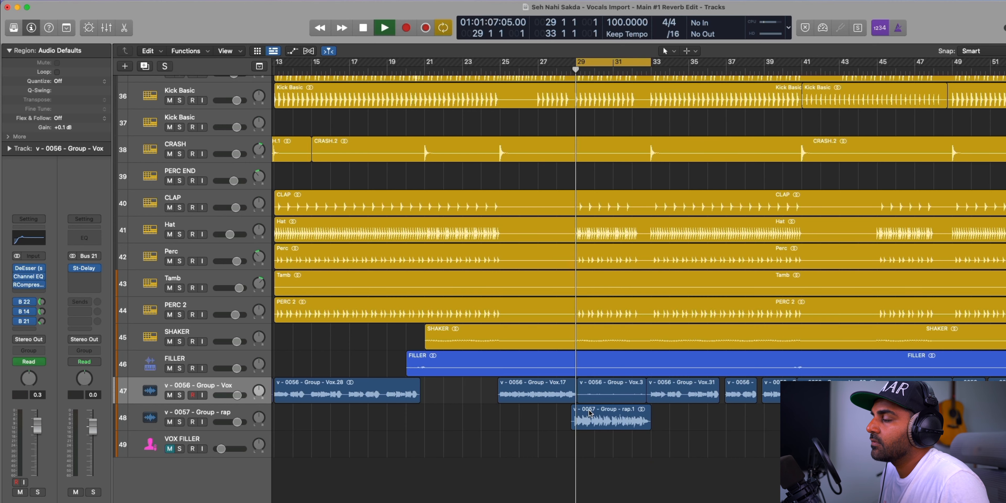
Select and solo the Group rap track, listen to it, and stop playback
click(141, 418)
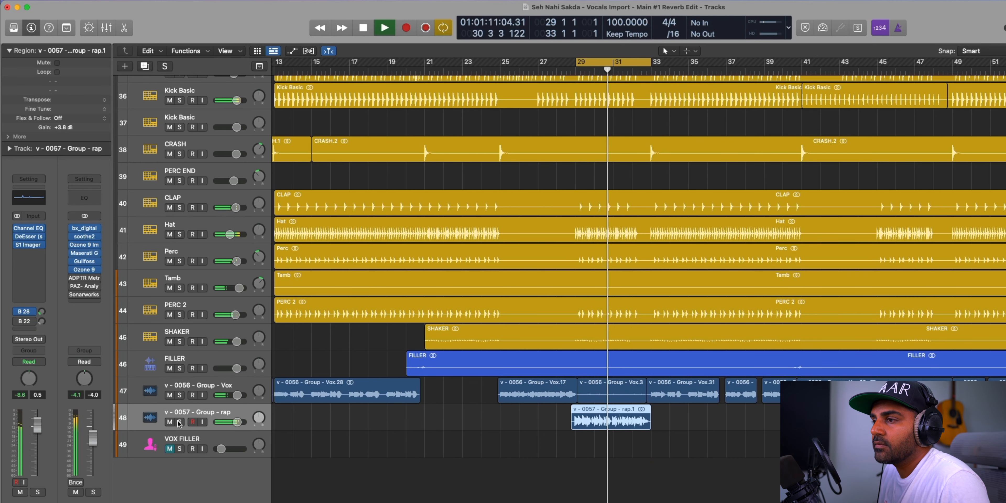
click(179, 422)
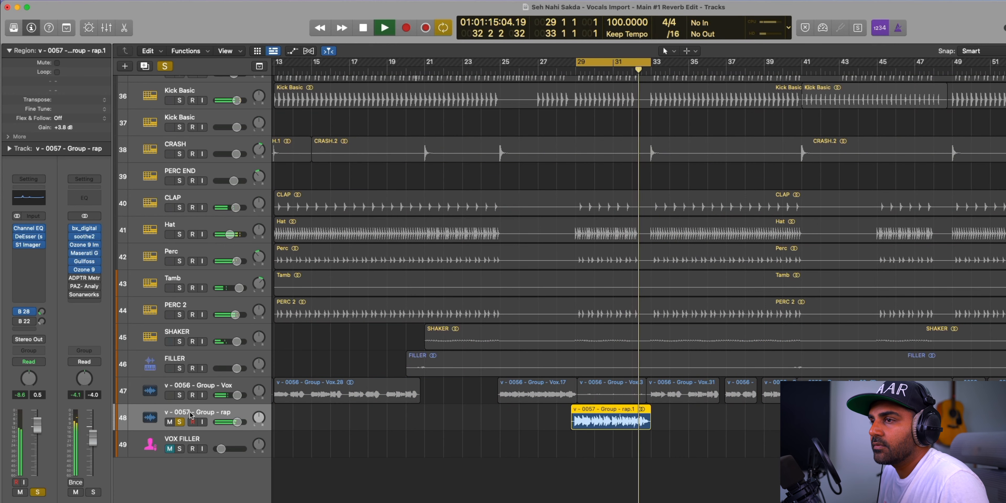
key(space)
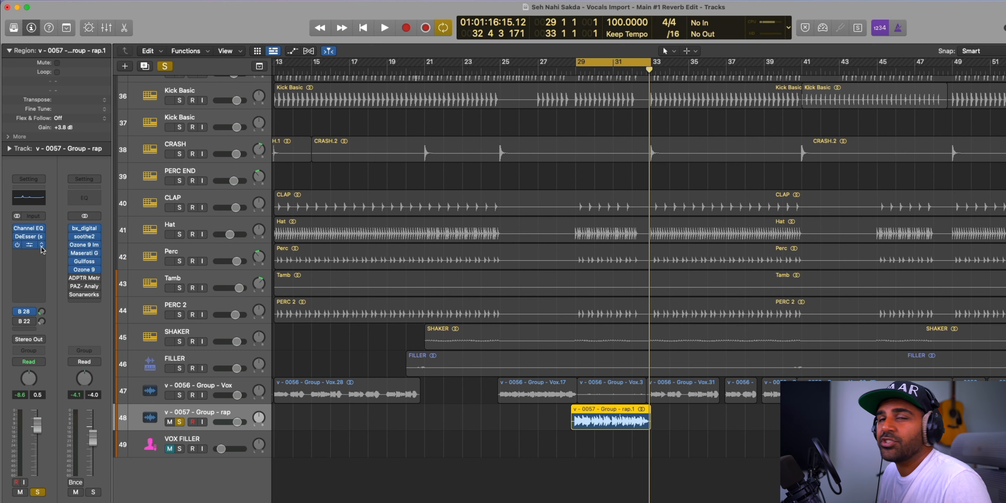
Open the S1 Imager on the rap track, listen to the soloed rap with it bypassed, and close its window
click(28, 246)
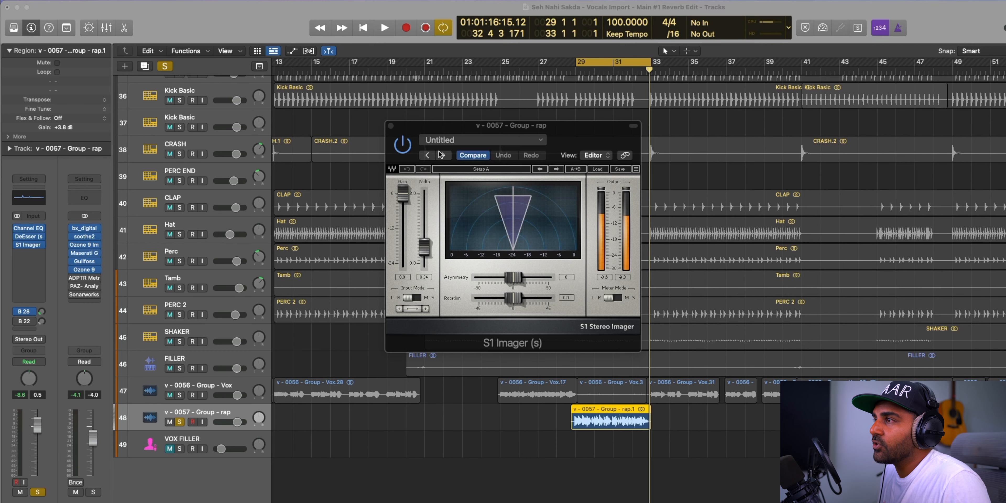
drag(521, 129, 473, 121)
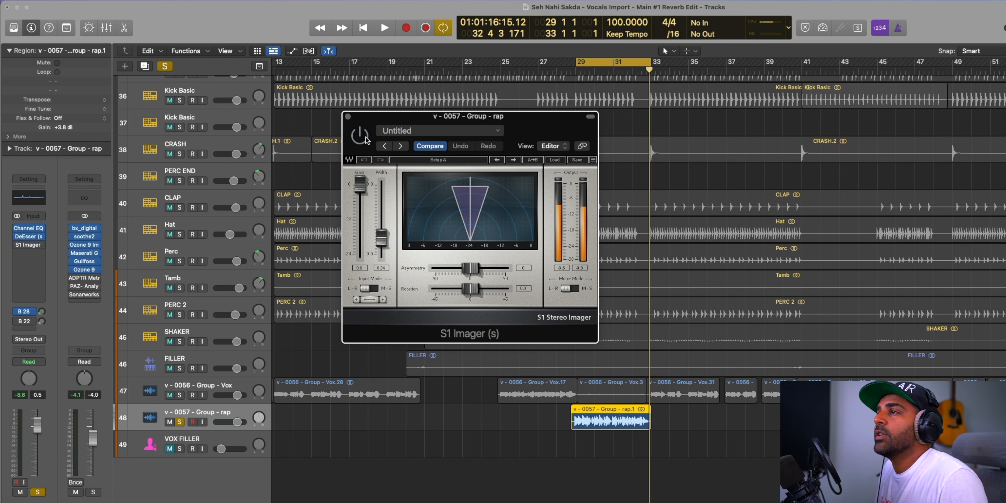
key(space)
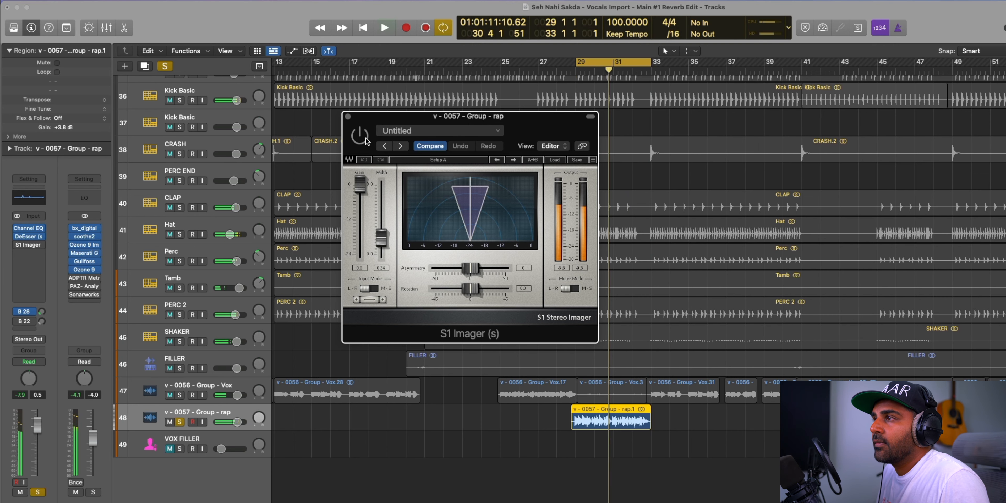
key(space)
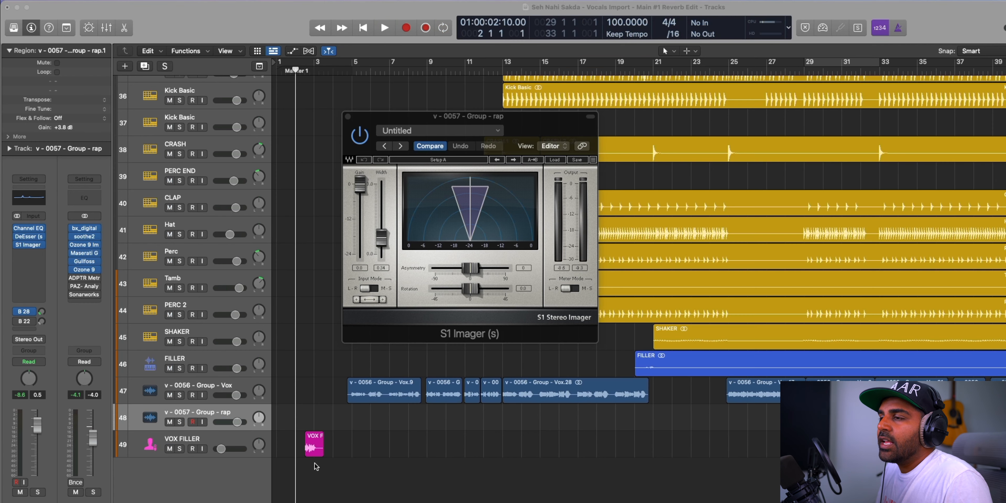
drag(336, 471, 302, 432)
click(352, 472)
click(348, 116)
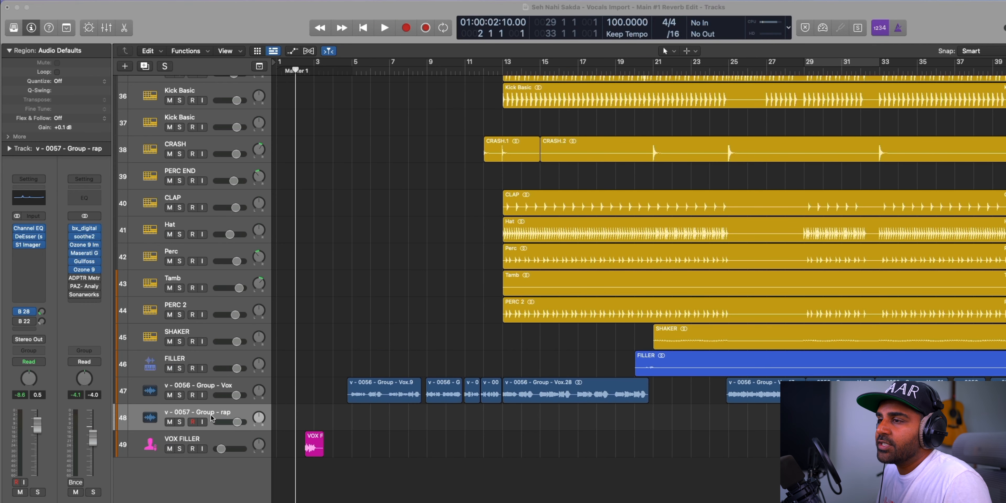
Select the VOX FILLER track, return the playhead to bar 1, and listen to the filler before stopping
click(185, 443)
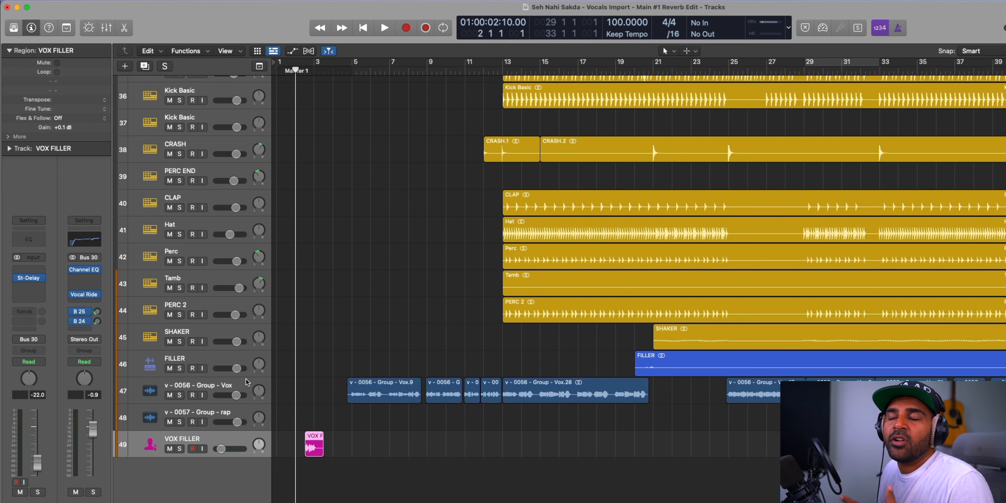
drag(296, 69, 267, 70)
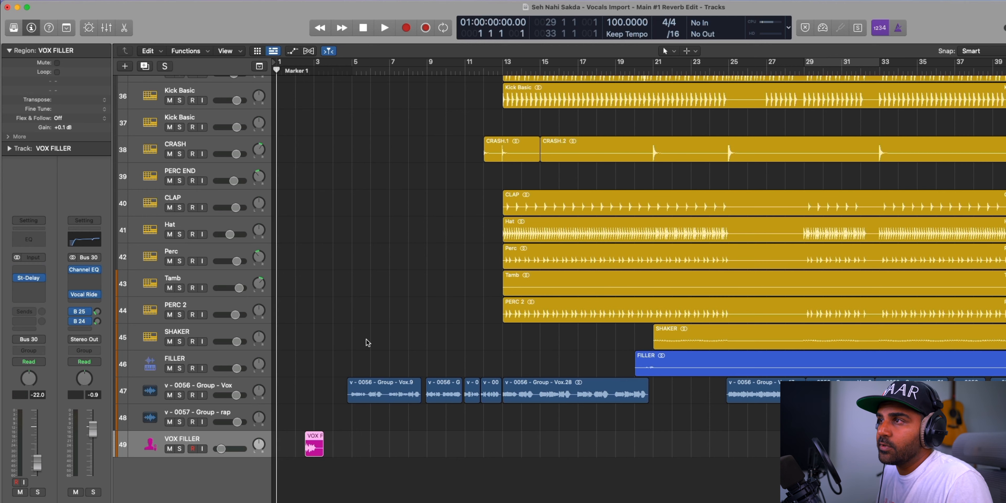
scroll(342, 350, up, 2)
key(space)
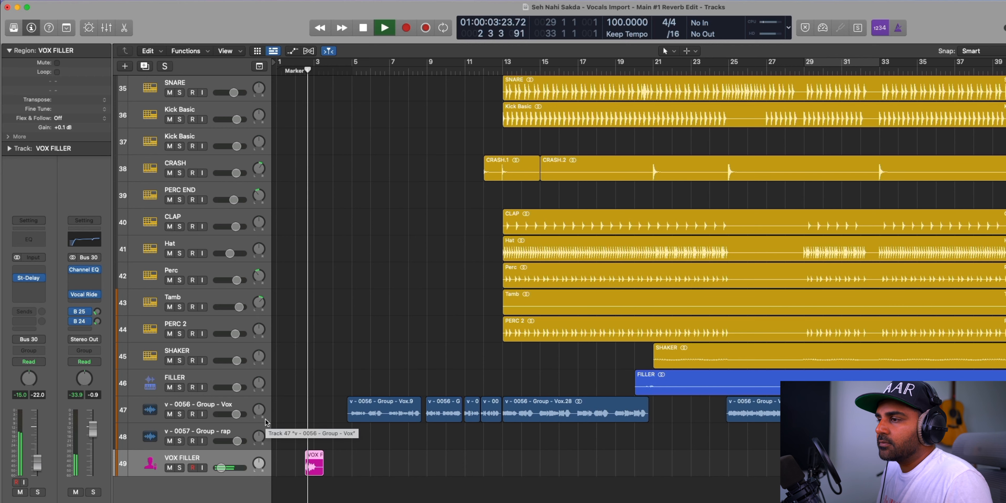
key(space)
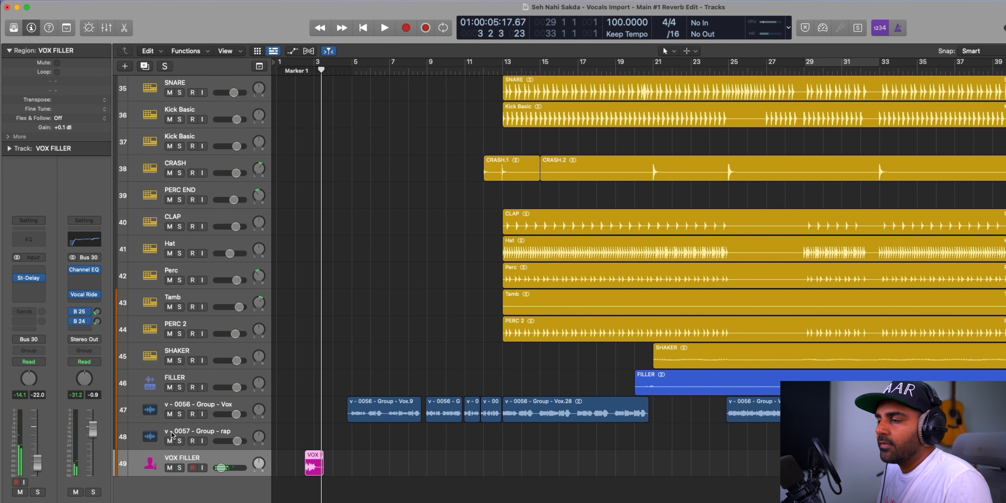
click(481, 463)
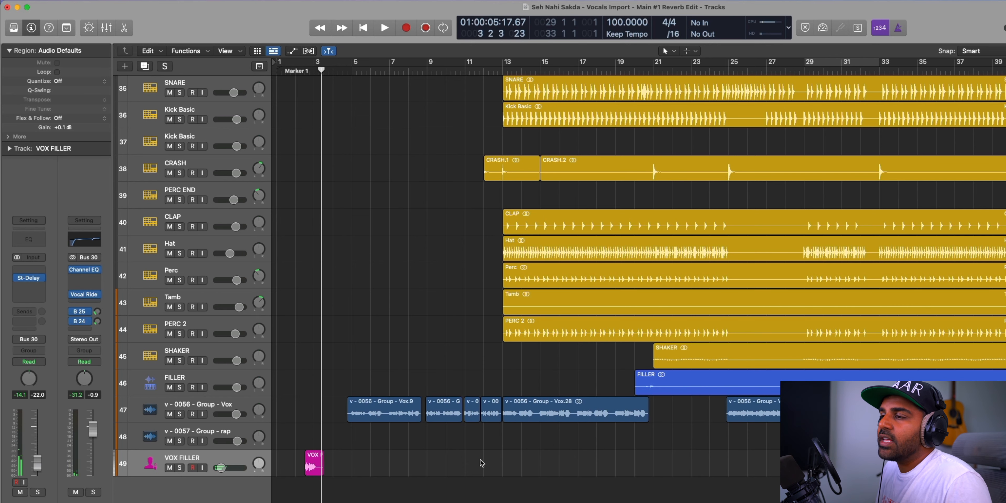
Bypass all plug-ins on the stereo output, turn on the bars 29–33 cycle, and listen to the unprocessed mix
click(145, 435)
alt+click(72, 270)
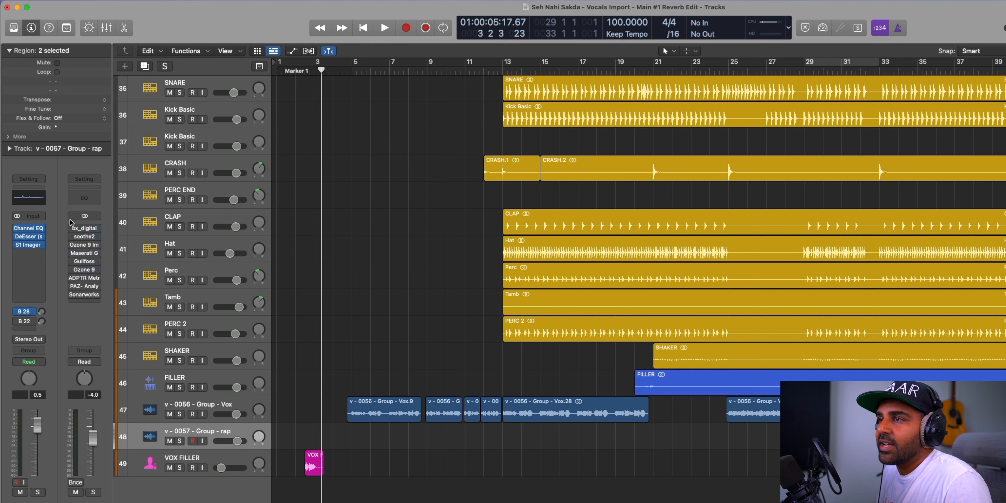
click(848, 64)
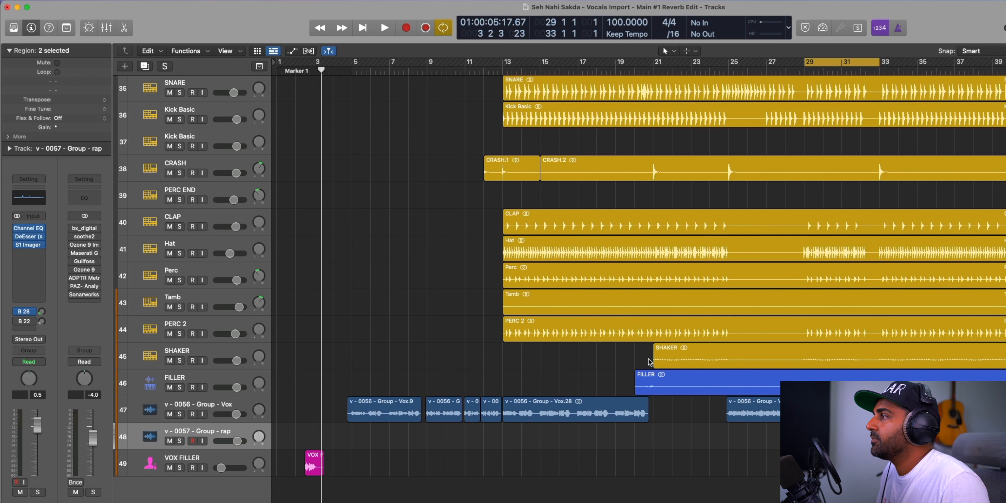
key(space)
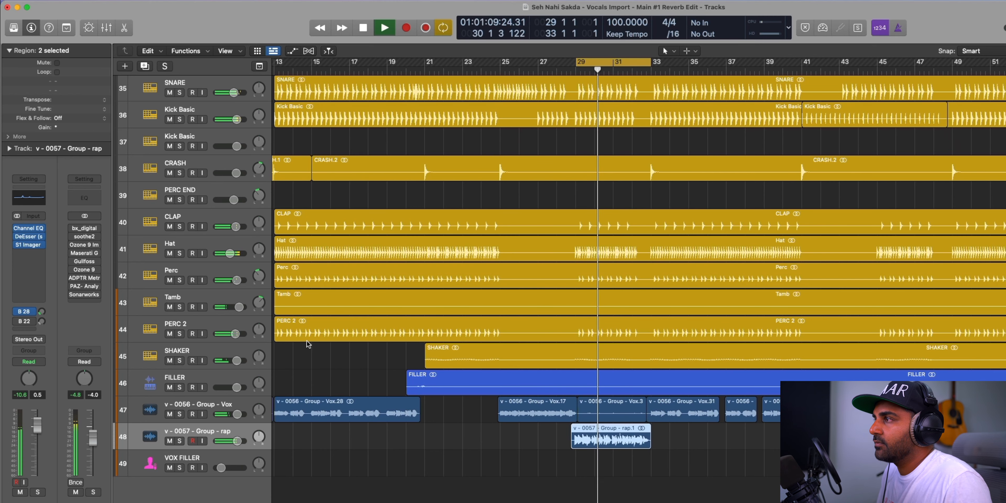
key(space)
Enable and open bx_digital V2 on the output, then compare the playing mix with it bypassed and active
mouse_move(78, 233)
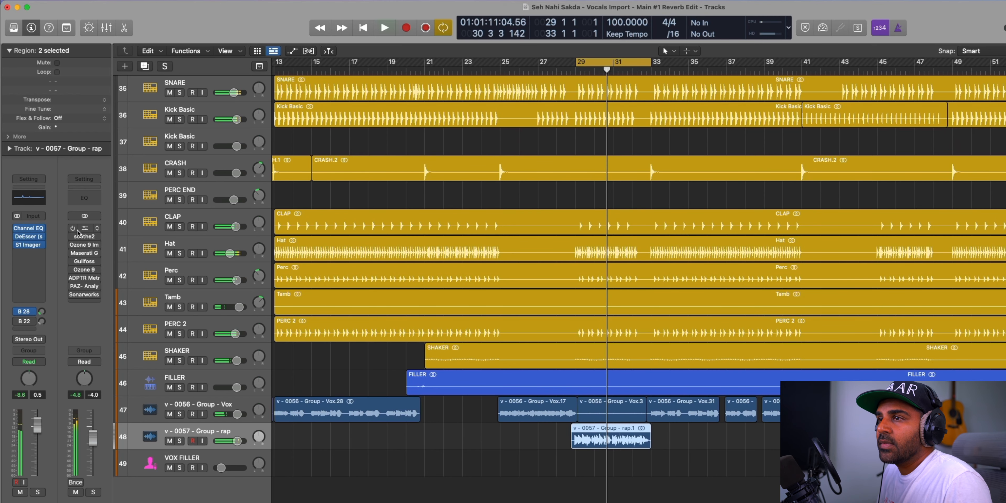
click(86, 230)
drag(603, 145, 539, 112)
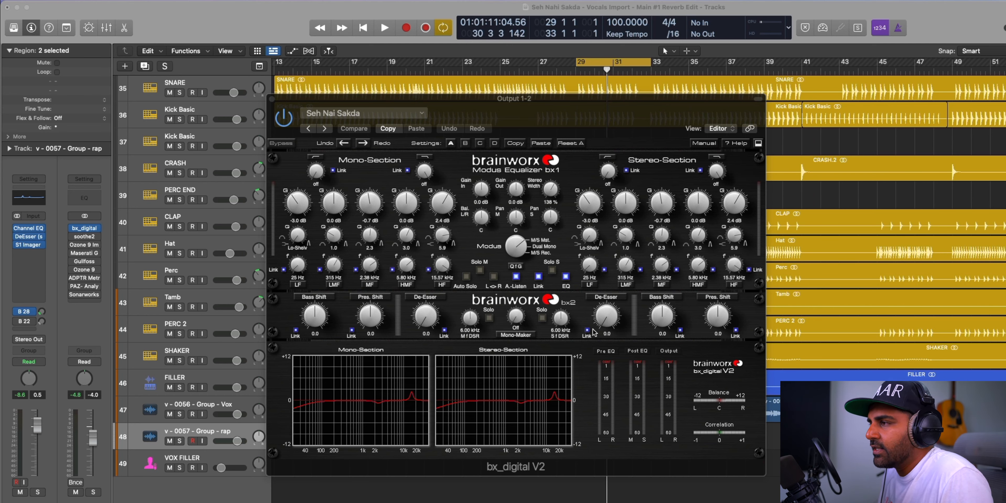
key(space)
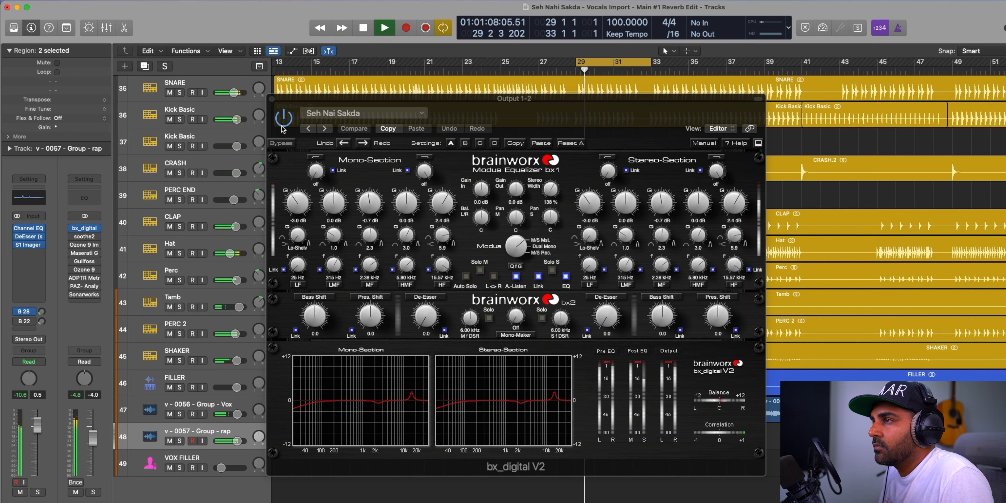
click(284, 147)
click(285, 147)
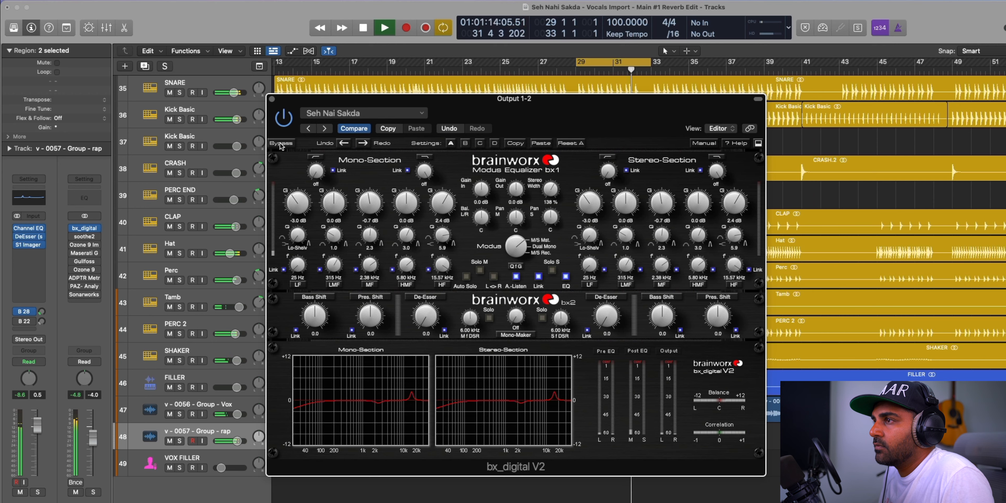
Stop the bx_digital V2 audition, enable and open soothe2 on the stereo output, and compare the playing mix with it bypassed and active
key(space)
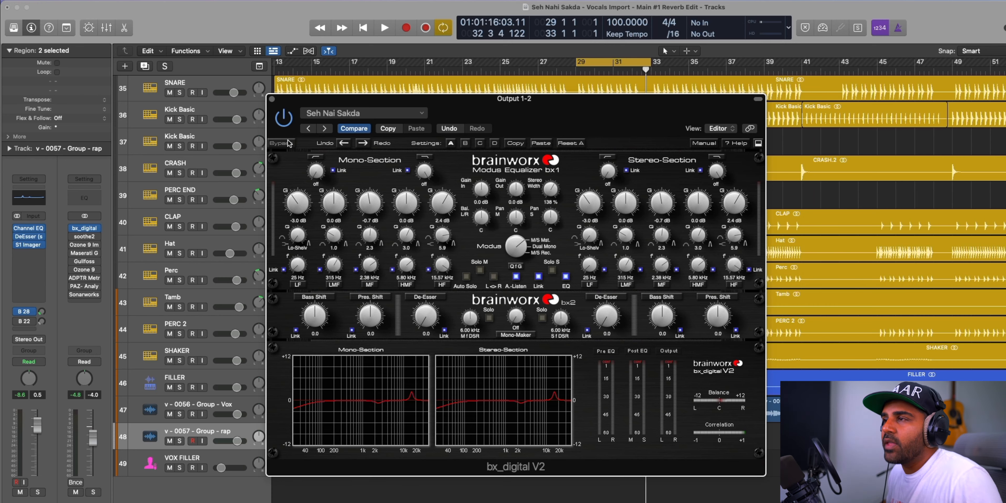
key(super+Tab)
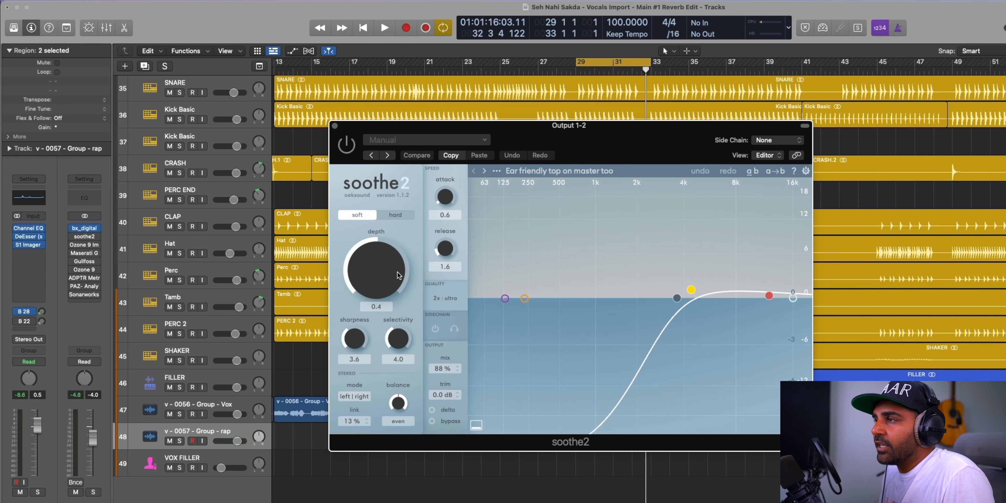
drag(497, 132, 441, 118)
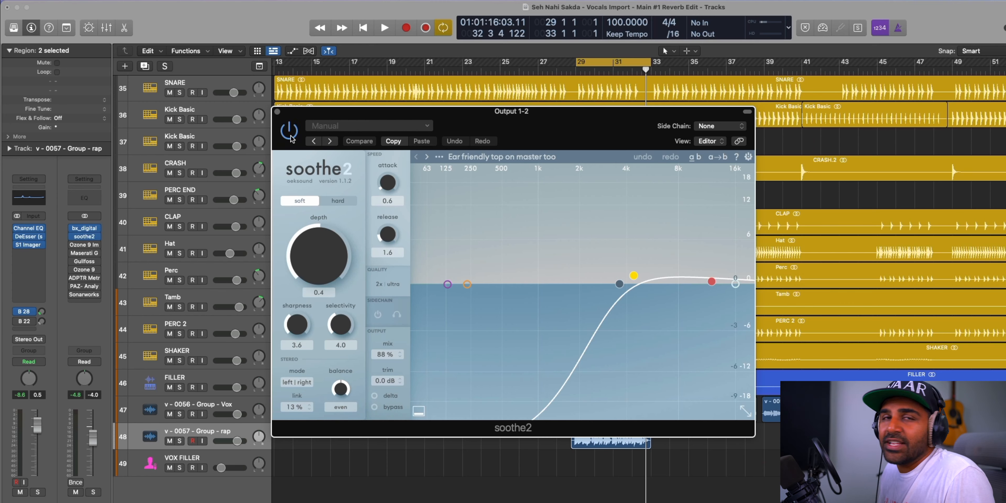
key(space)
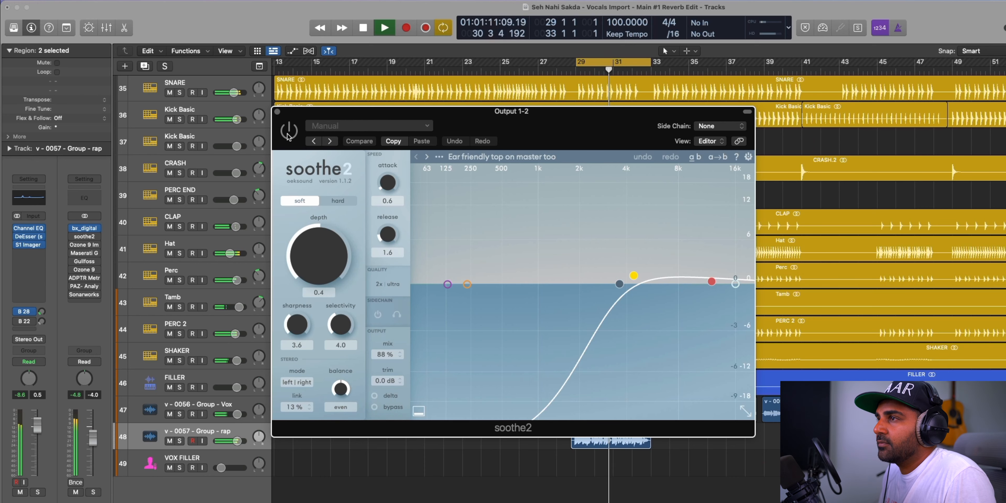
key(space)
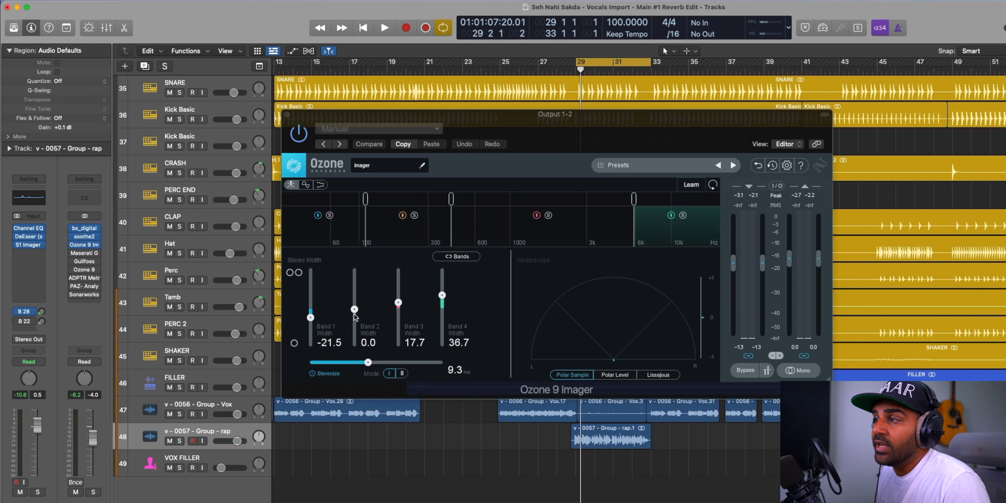
Play the cycled section with the Ozone 9 Imager open on the output to hear its stereo widening, and stop
key(space)
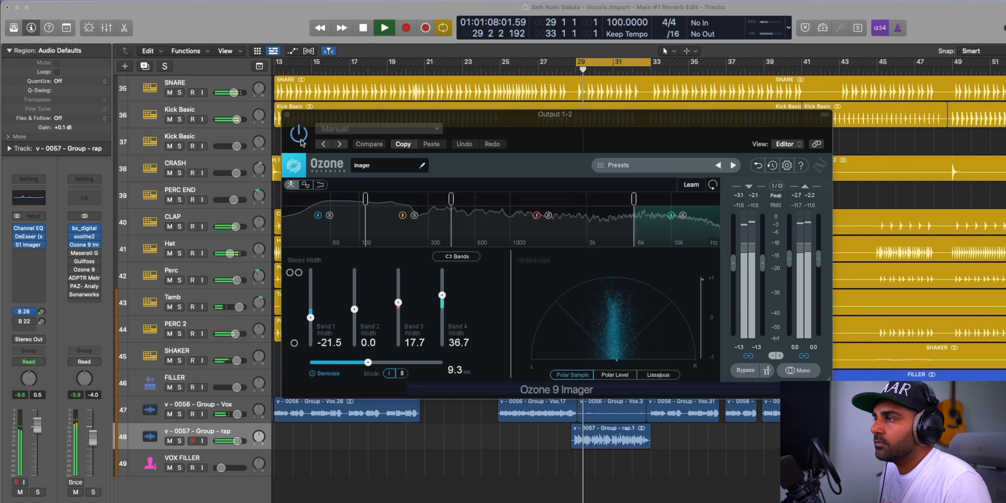
click(392, 464)
key(space)
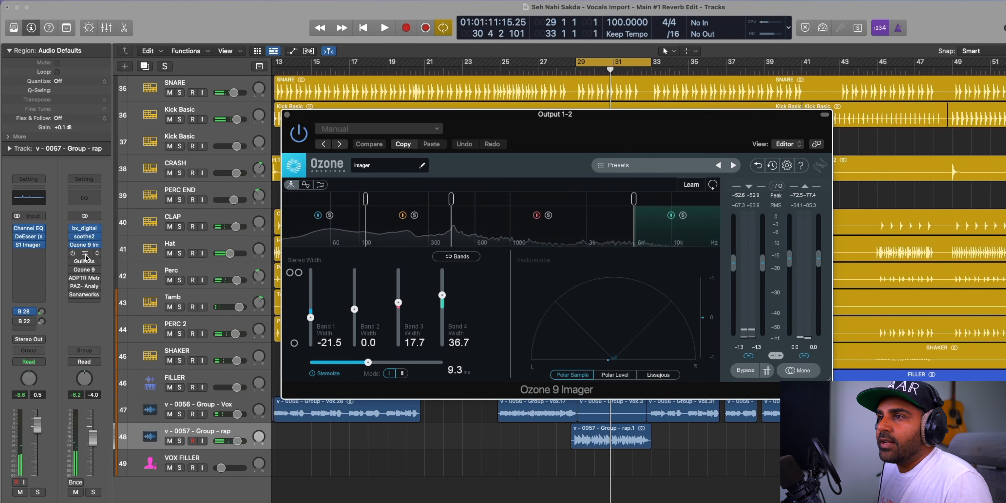
Enable and open Maserati GRP on the stereo output, then listen to the cycled mix with it bypassed and active
click(85, 252)
drag(570, 147, 495, 139)
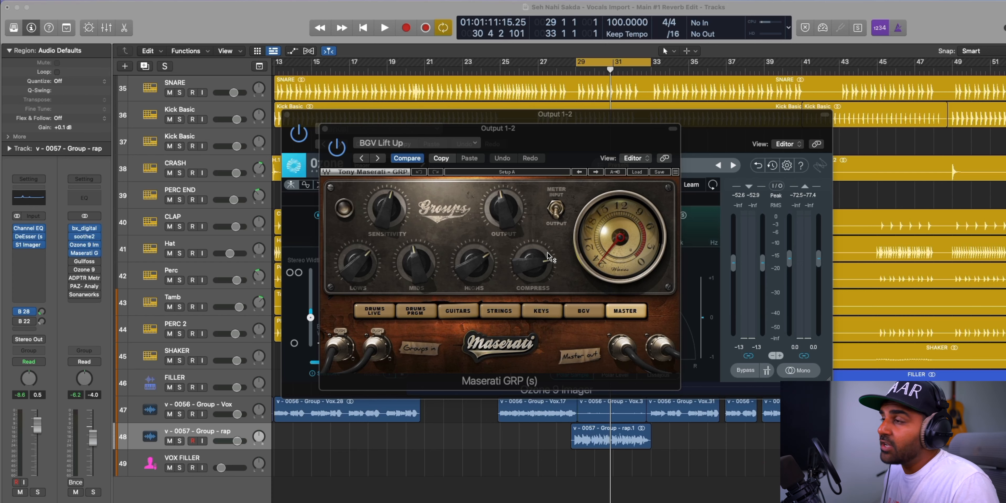
mouse_move(546, 252)
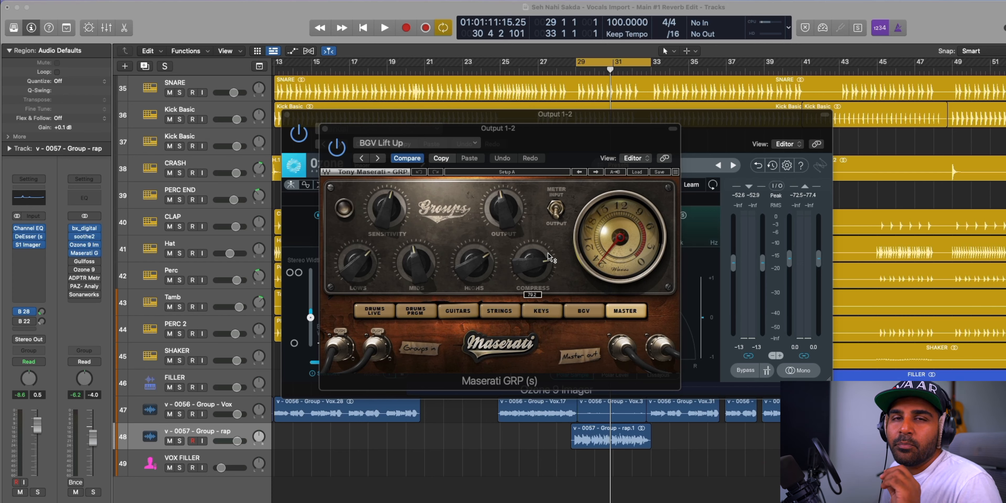
drag(526, 131, 484, 135)
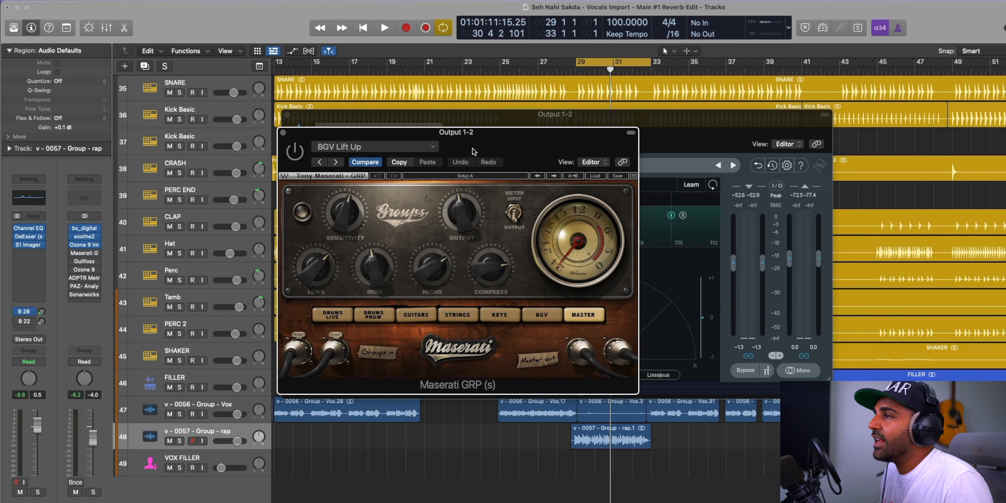
key(space)
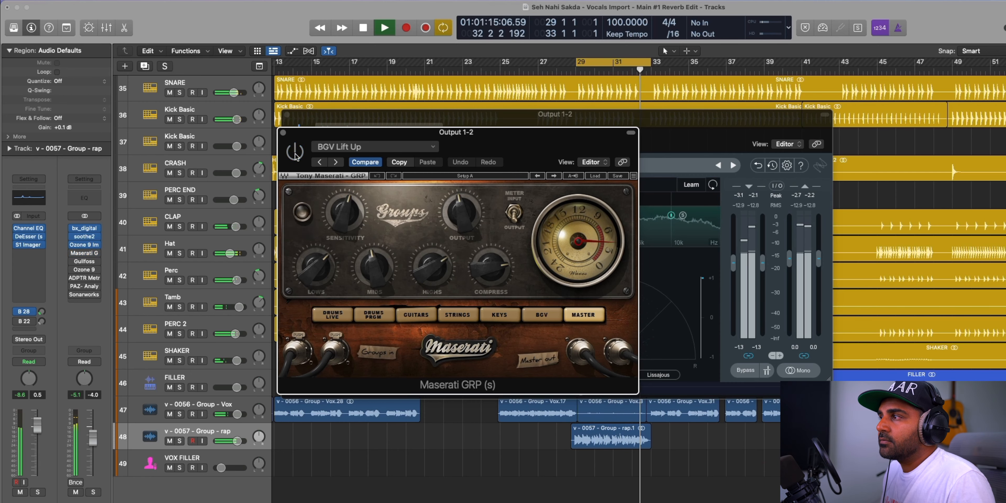
key(space)
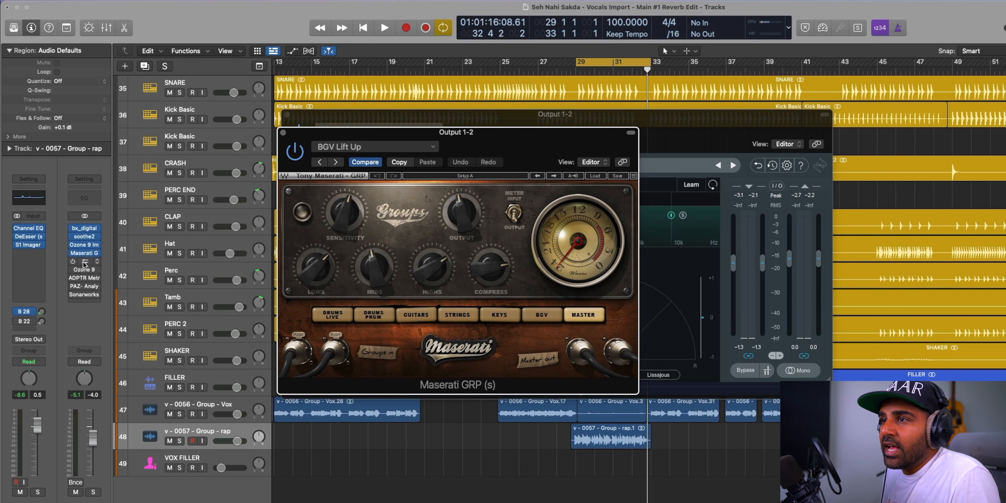
Enable and open Gullfoss on the stereo output, then compare the playing mix with it bypassed and active
drag(584, 136, 505, 151)
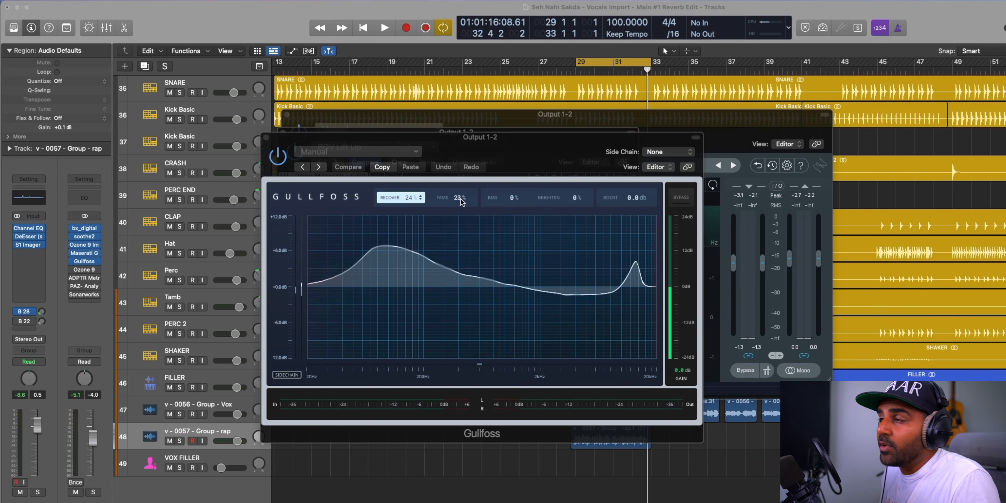
key(space)
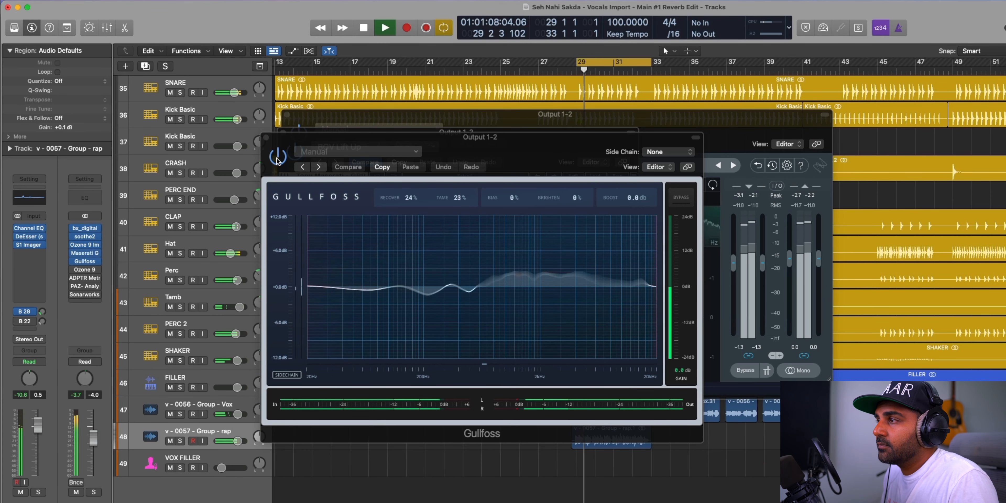
click(278, 157)
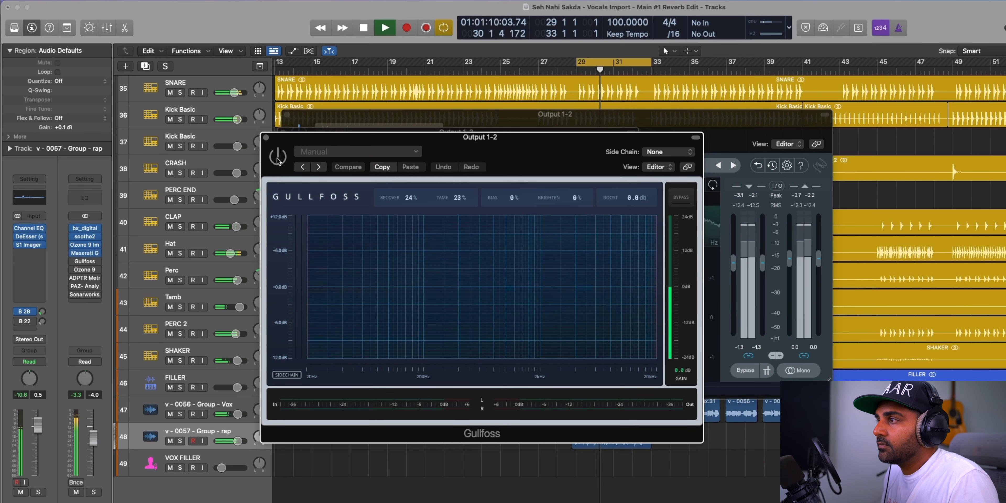
click(278, 157)
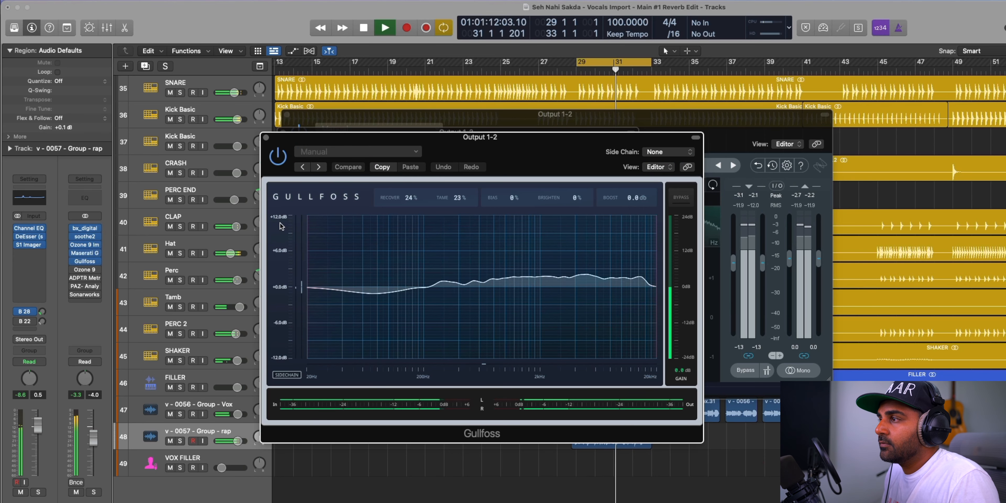
key(space)
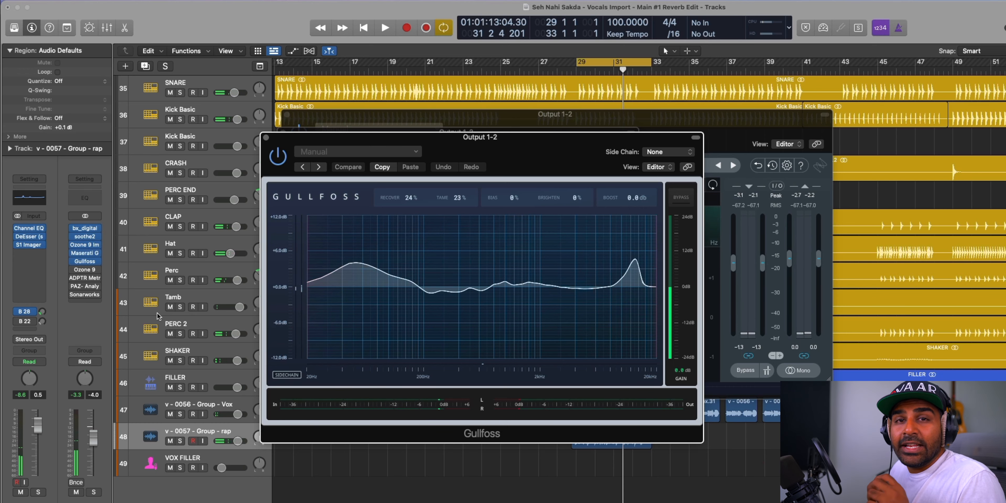
Enable and open Ozone 9 on the output and review its Low End Focus, Equalizer 1, Dynamic EQ, Dynamics and Maximizer modules
click(80, 270)
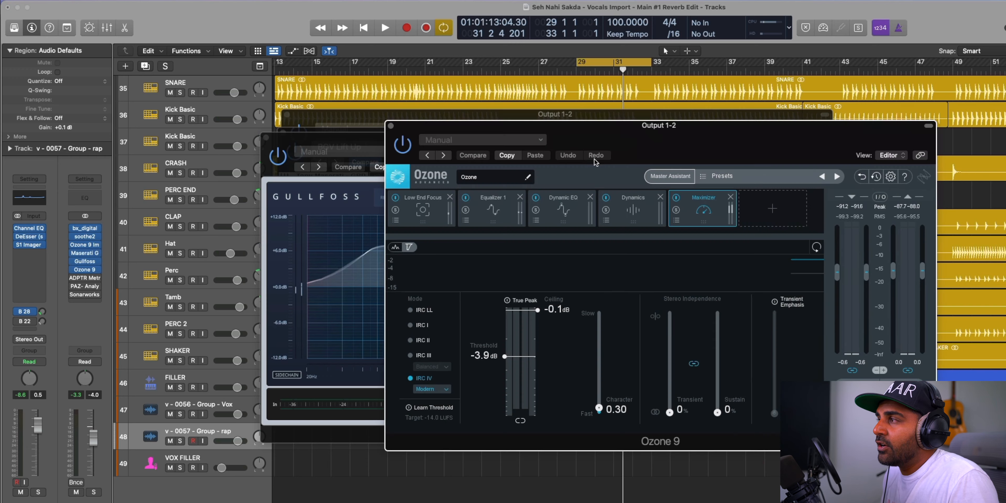
drag(651, 134, 488, 137)
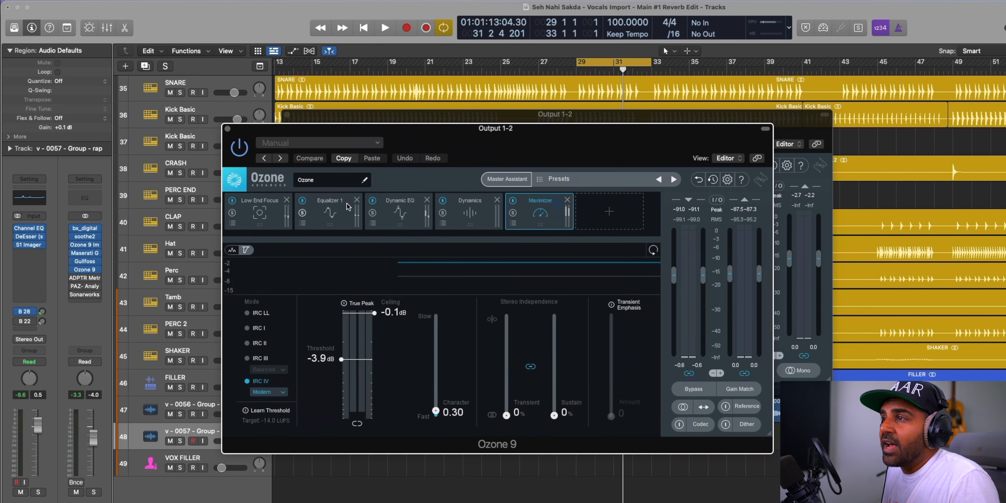
click(262, 225)
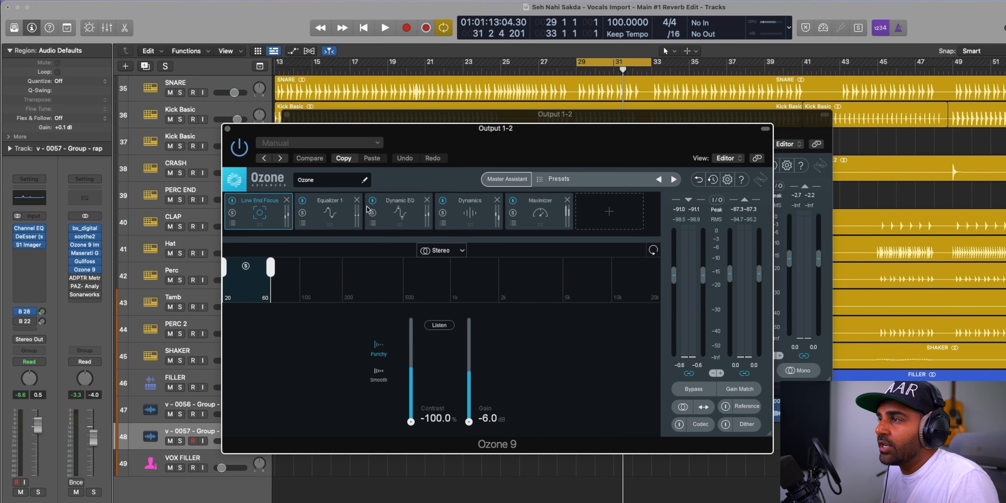
click(352, 208)
click(400, 213)
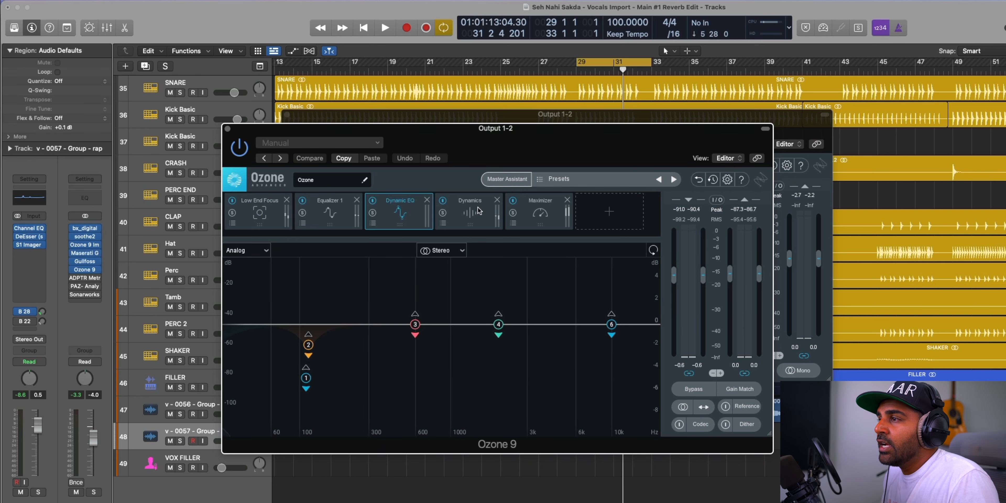
click(473, 211)
click(537, 221)
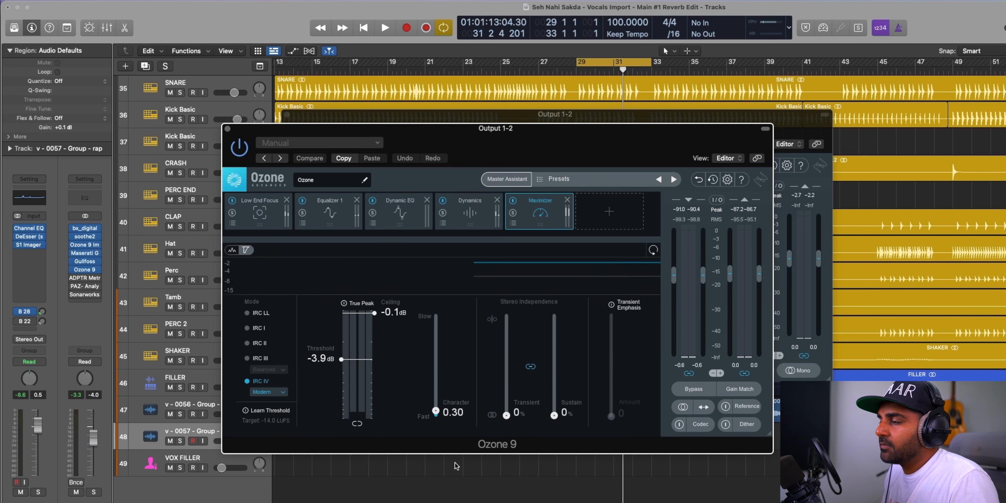
Compare the playing mix with Ozone 9's processing bypassed and active, and reset its output peak clip indicator
key(space)
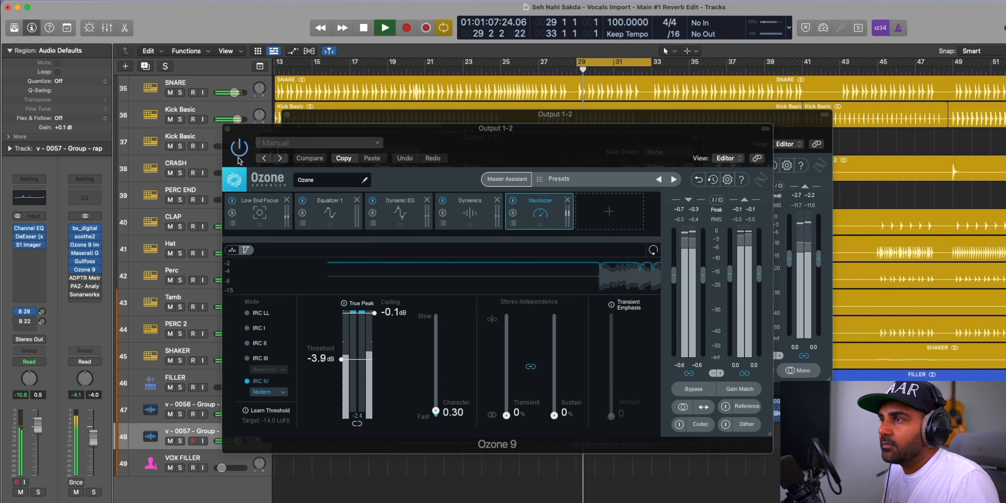
click(685, 389)
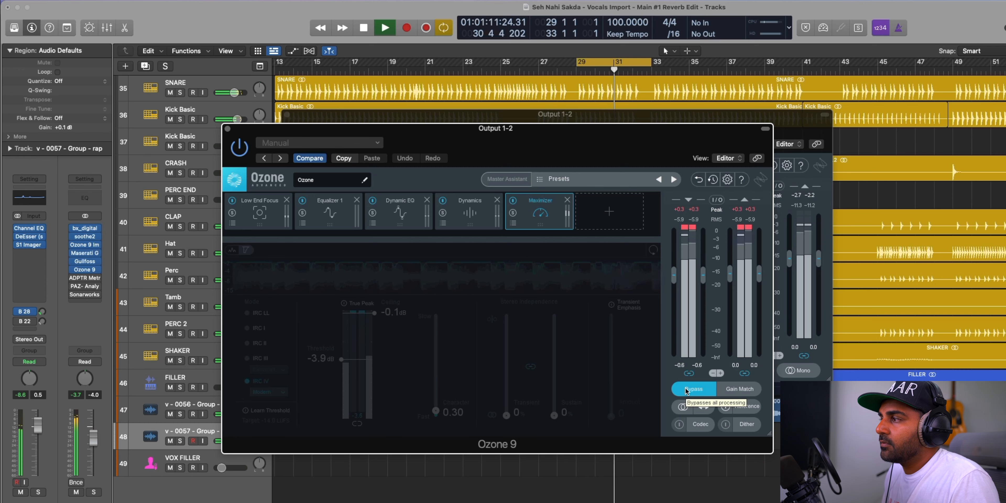
click(686, 389)
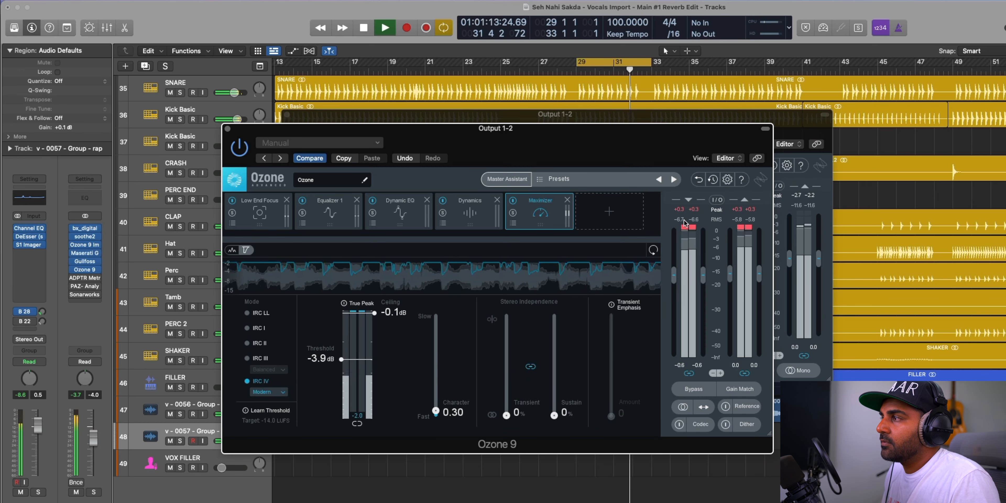
click(744, 230)
key(space)
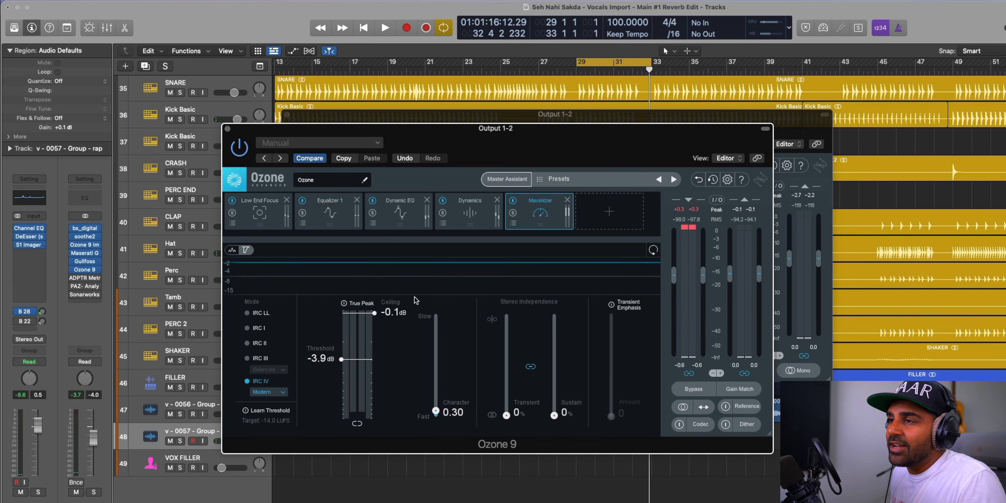
Open the PAZ Analyzer and Sonarworks Reference 4 on the stereo output to show the metering and monitor calibration plug-ins
click(87, 287)
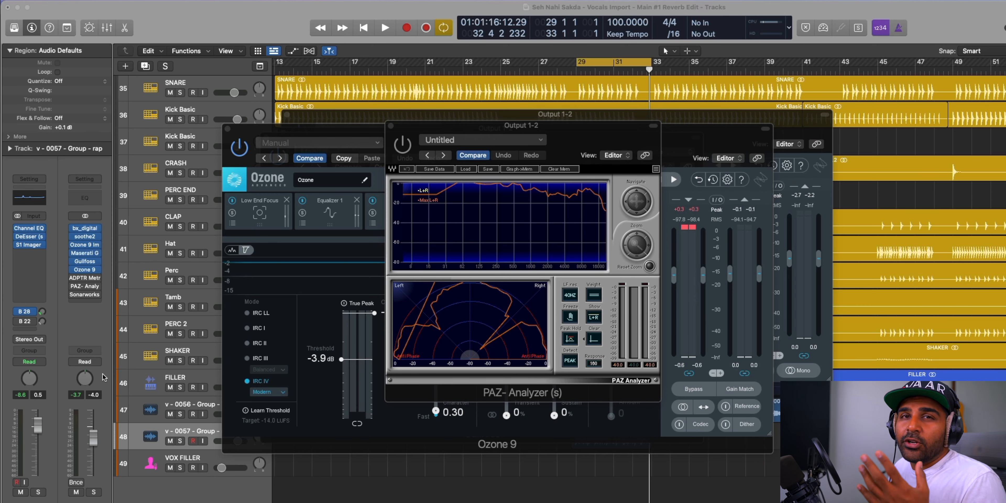
click(84, 294)
drag(632, 148, 487, 135)
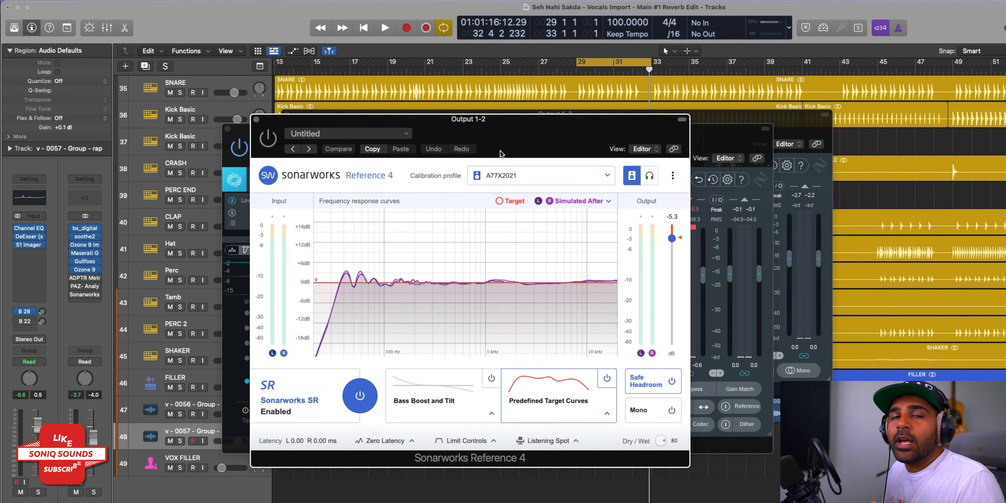